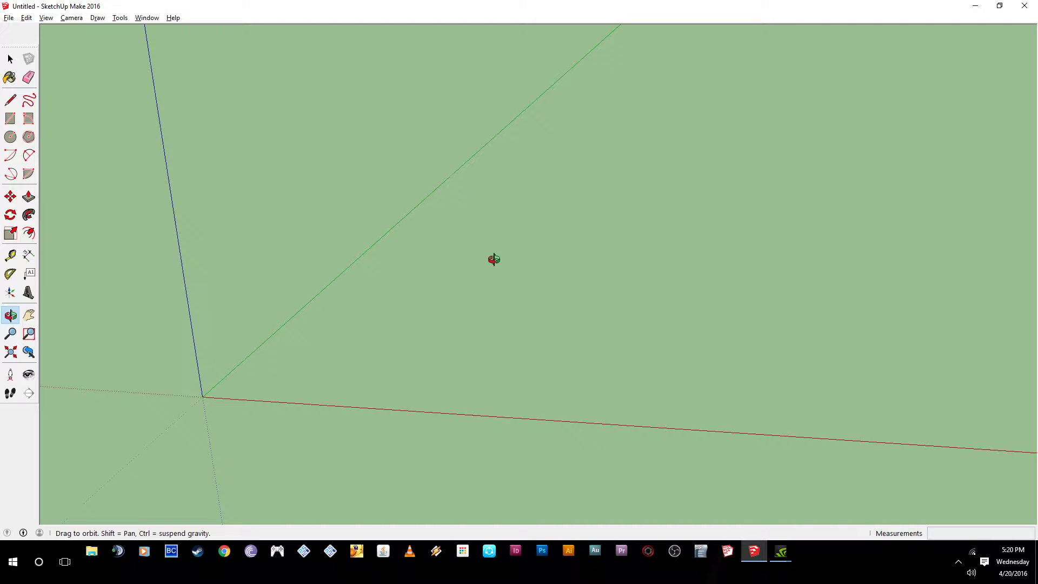
{"action": "left_click_drag", "start_coordinate": [495, 259], "coordinate": [376, 236]}
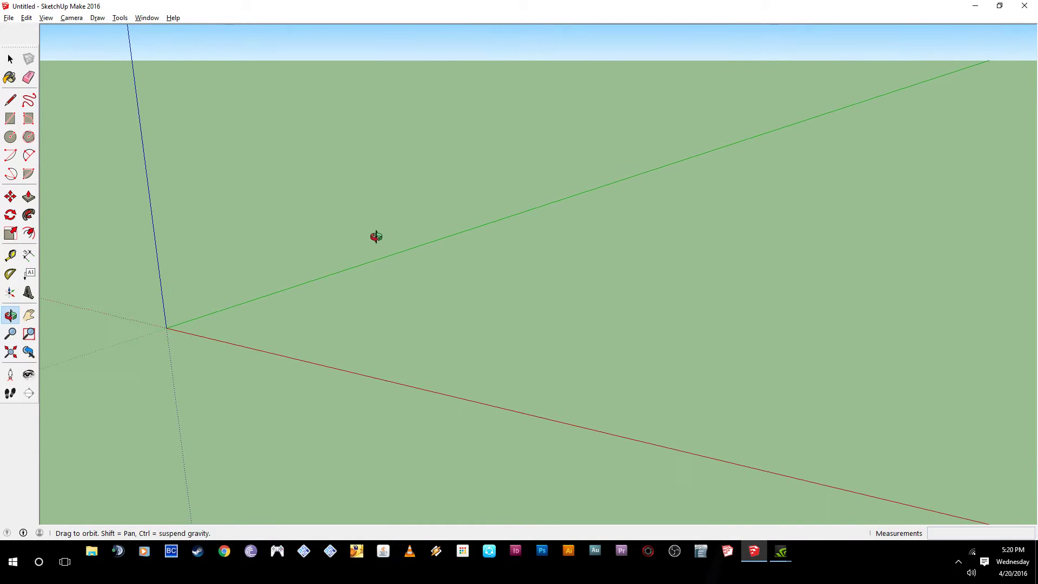
{"action": "key", "text": "space"}
{"action": "middle_click_drag", "start_coordinate": [221, 189], "coordinate": [316, 246]}
{"action": "scroll", "coordinate": [717, 322], "scroll_direction": "down", "scroll_amount": 4}
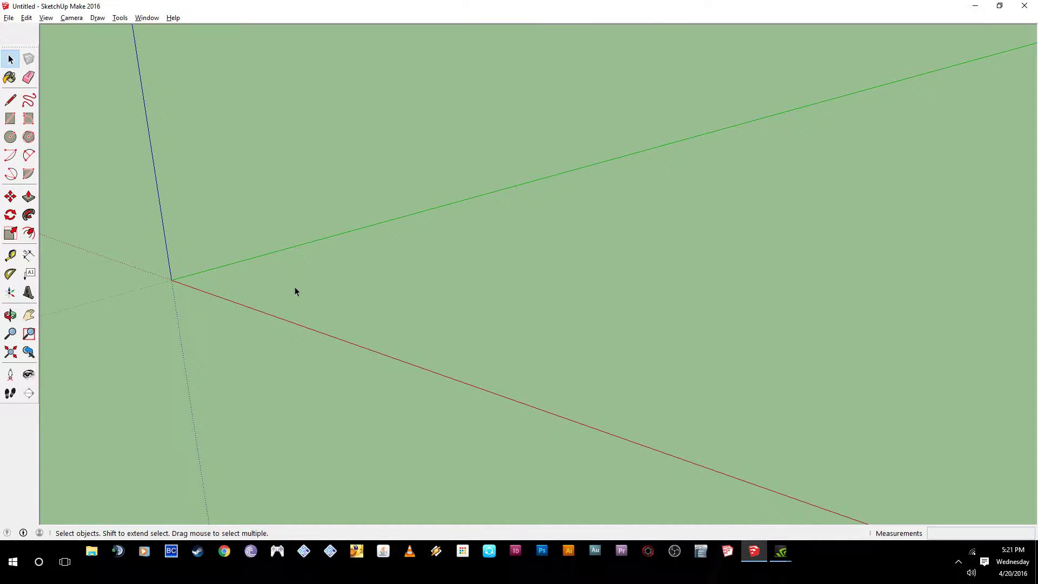
{"action": "key", "text": "o"}
{"action": "mouse_move", "coordinate": [328, 257]}
{"action": "left_mouse_down"}
{"action": "mouse_move", "coordinate": [290, 265]}
{"action": "mouse_move", "coordinate": [255, 176]}
{"action": "mouse_move", "coordinate": [367, 292]}
{"action": "mouse_move", "coordinate": [341, 251]}
{"action": "mouse_move", "coordinate": [329, 273]}
{"action": "left_mouse_up"}
{"action": "key", "text": "space"}
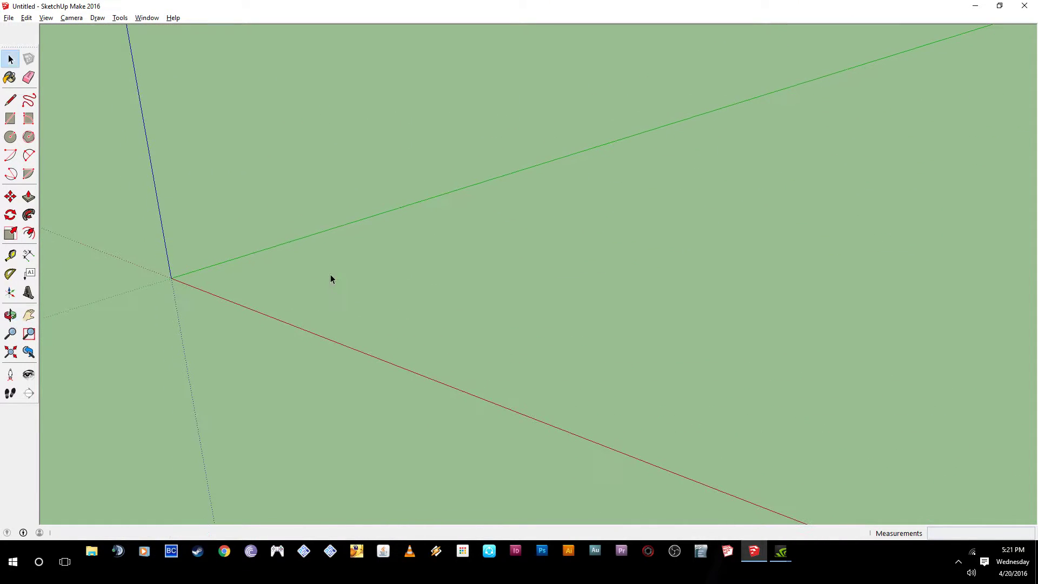
Step: Draw a line starting on the red axis and running parallel to the green axis as the floor outline's first edge
{"action": "left_click", "coordinate": [11, 100]}
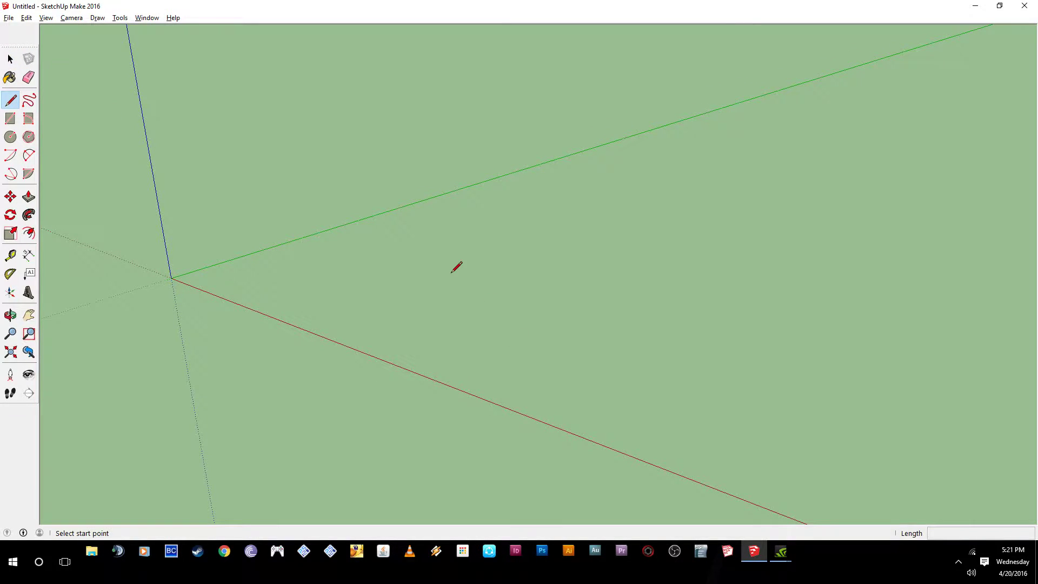
{"action": "middle_click_drag", "start_coordinate": [297, 294], "coordinate": [323, 287]}
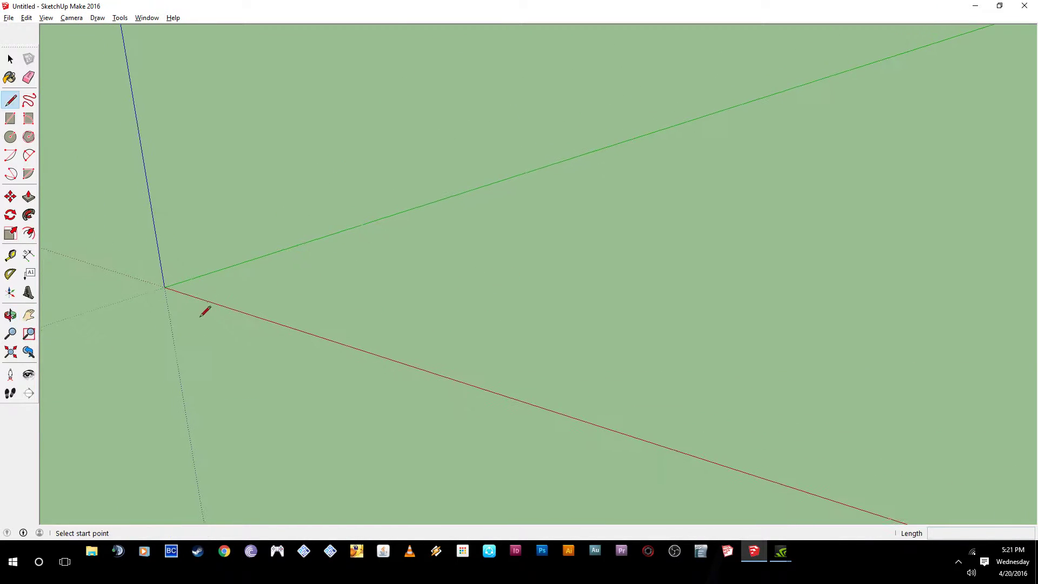
{"action": "mouse_move", "coordinate": [261, 264]}
{"action": "middle_mouse_down"}
{"action": "mouse_move", "coordinate": [460, 218]}
{"action": "mouse_move", "coordinate": [292, 234]}
{"action": "mouse_move", "coordinate": [292, 273]}
{"action": "mouse_move", "coordinate": [295, 181]}
{"action": "mouse_move", "coordinate": [283, 213]}
{"action": "middle_mouse_up"}
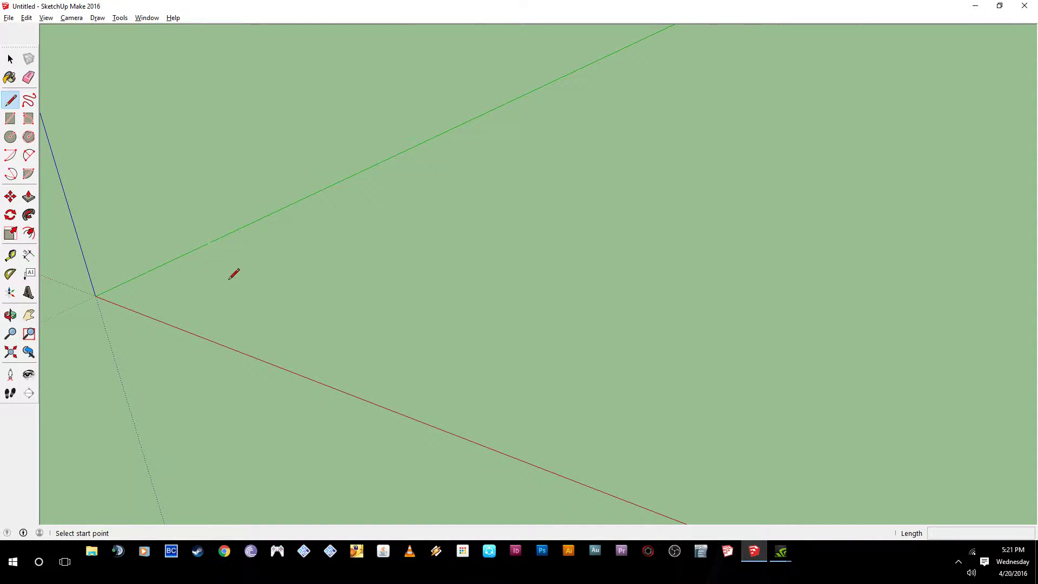
{"action": "left_click", "coordinate": [225, 344]}
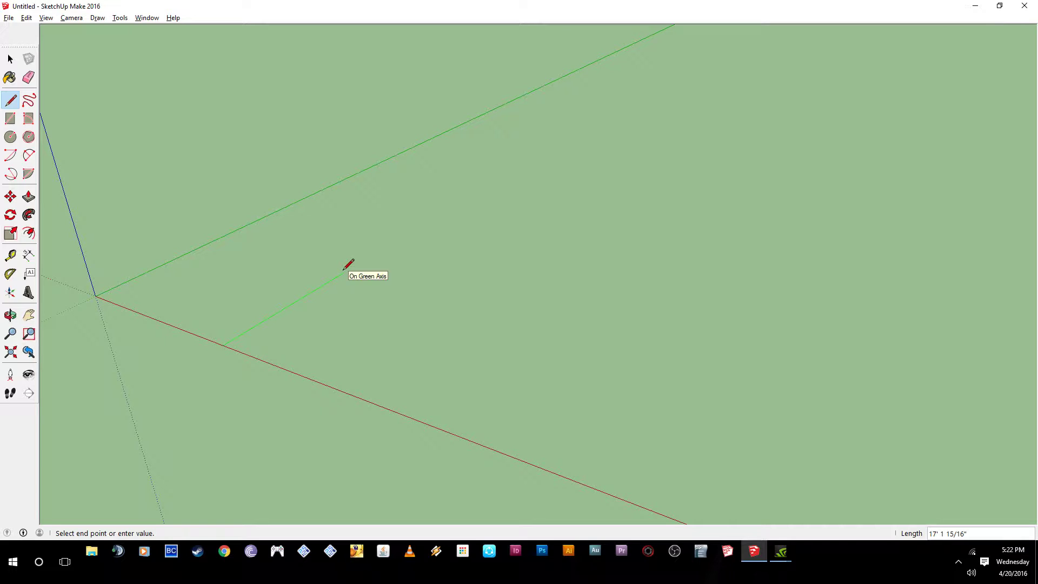
{"action": "middle_click_drag", "start_coordinate": [309, 266], "coordinate": [239, 216]}
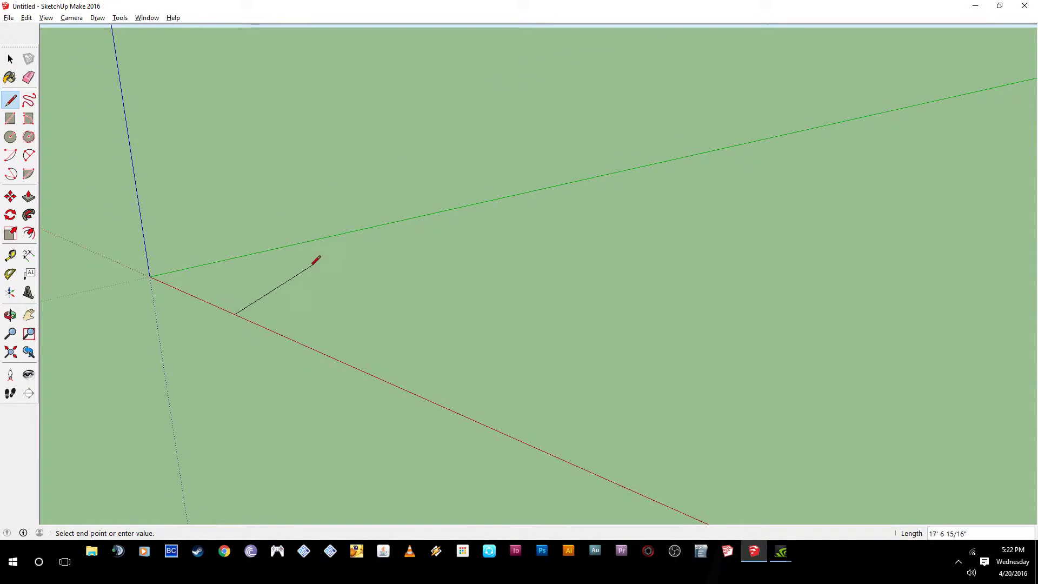
{"action": "key", "text": "Left"}
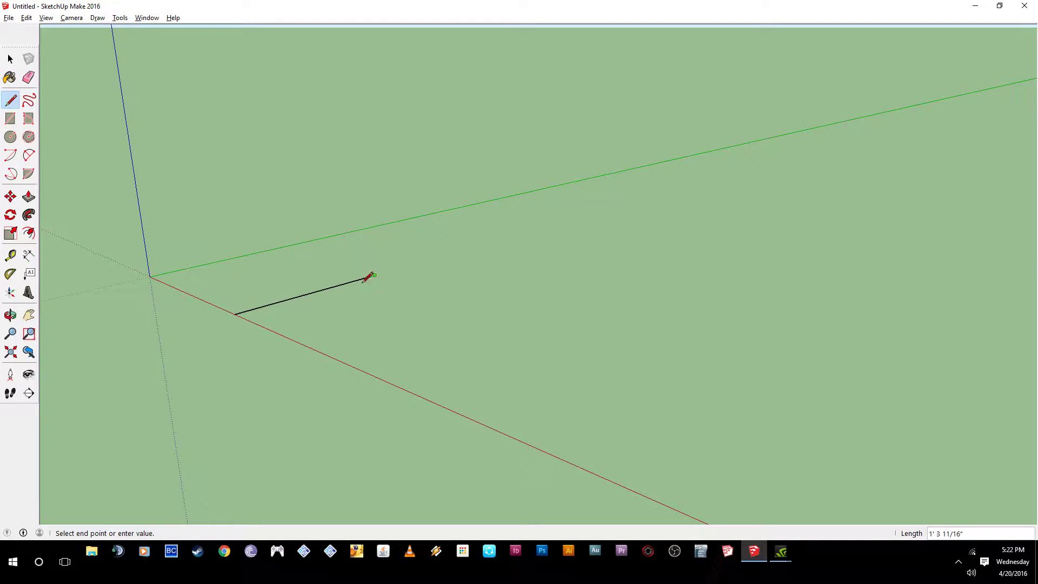
Step: Complete the four-sided floor outline with an edge parallel to the red axis, a return edge, and a closing edge at the start point
{"action": "middle_click_drag", "start_coordinate": [325, 270], "coordinate": [398, 283]}
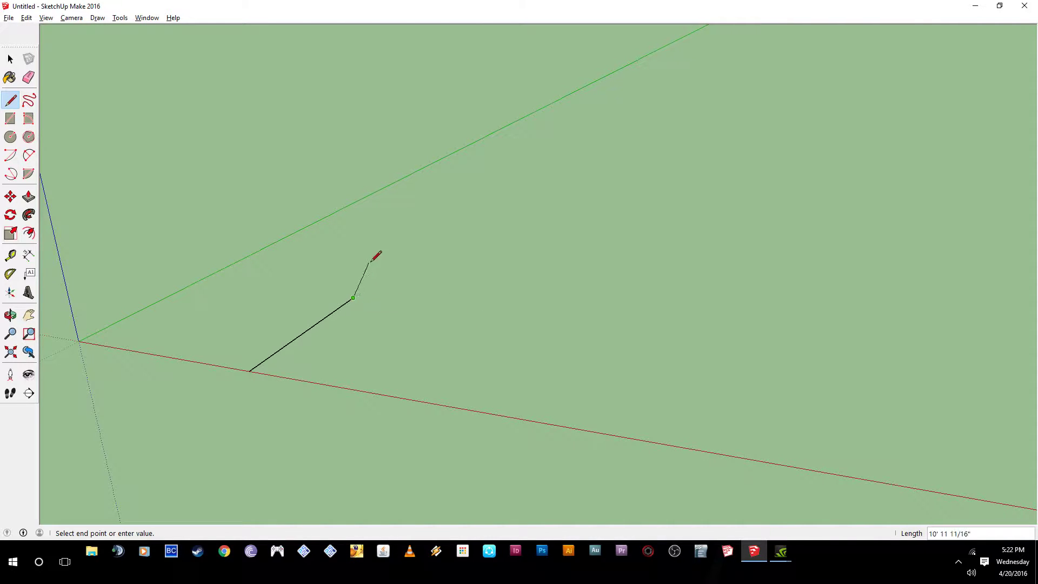
{"action": "key", "text": "Right"}
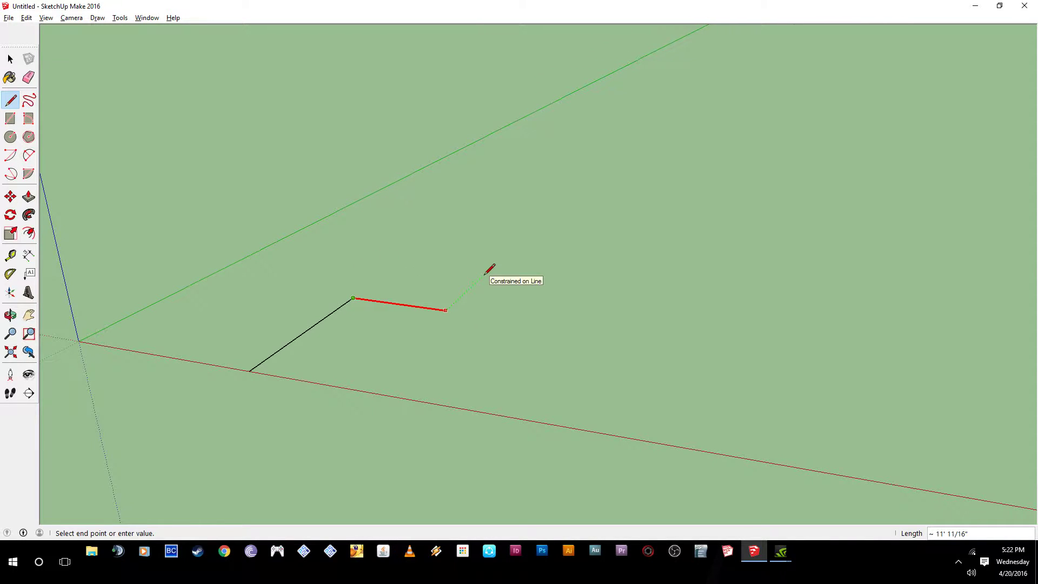
{"action": "left_click", "coordinate": [478, 314]}
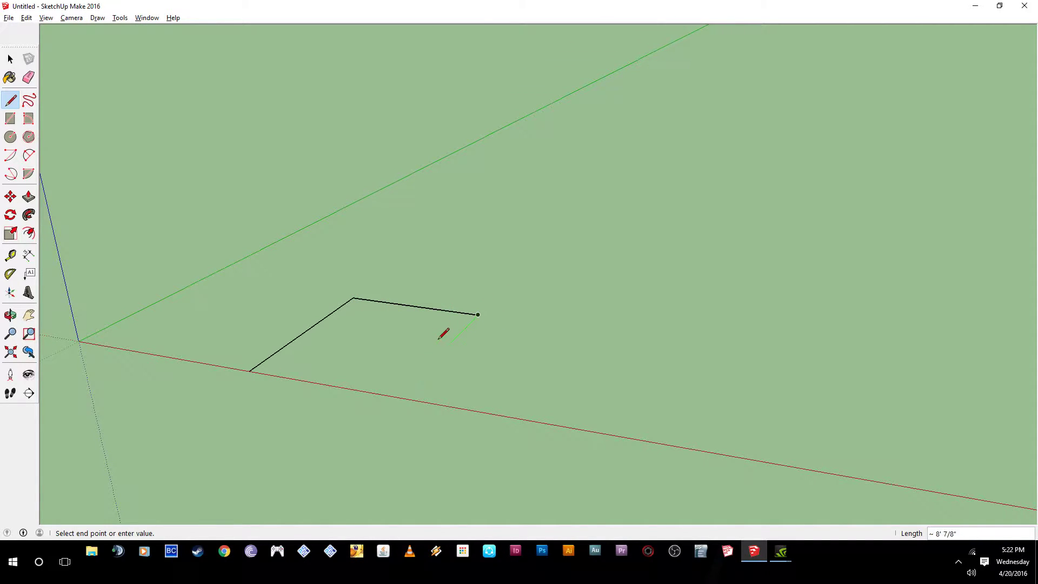
{"action": "left_click", "coordinate": [397, 397]}
{"action": "left_click", "coordinate": [250, 371]}
{"action": "mouse_move", "coordinate": [392, 369]}
{"action": "middle_mouse_down"}
{"action": "mouse_move", "coordinate": [349, 375]}
{"action": "mouse_move", "coordinate": [341, 248]}
{"action": "mouse_move", "coordinate": [359, 410]}
{"action": "middle_mouse_up"}
{"action": "scroll", "coordinate": [360, 379], "scroll_direction": "up", "scroll_amount": 3}
{"action": "middle_click_drag", "start_coordinate": [359, 360], "coordinate": [438, 401]}
{"action": "scroll", "coordinate": [497, 471], "scroll_direction": "up", "scroll_amount": 3}
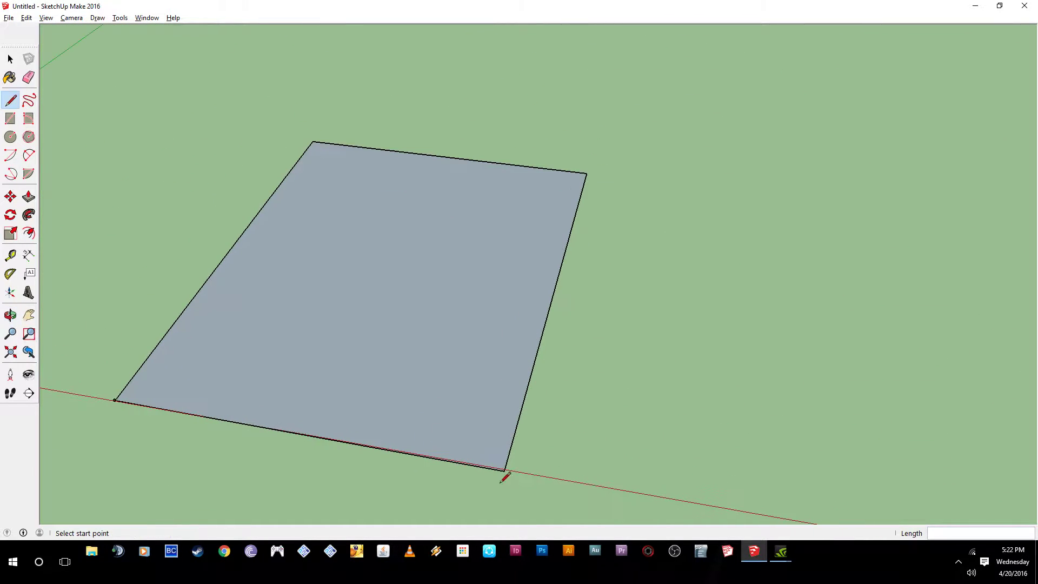
Step: Draw a vertical rectangular wall about 6' 7" high on the floor's back edge, closing its outline at both back corners
{"action": "scroll", "coordinate": [417, 308], "scroll_direction": "down", "scroll_amount": 3}
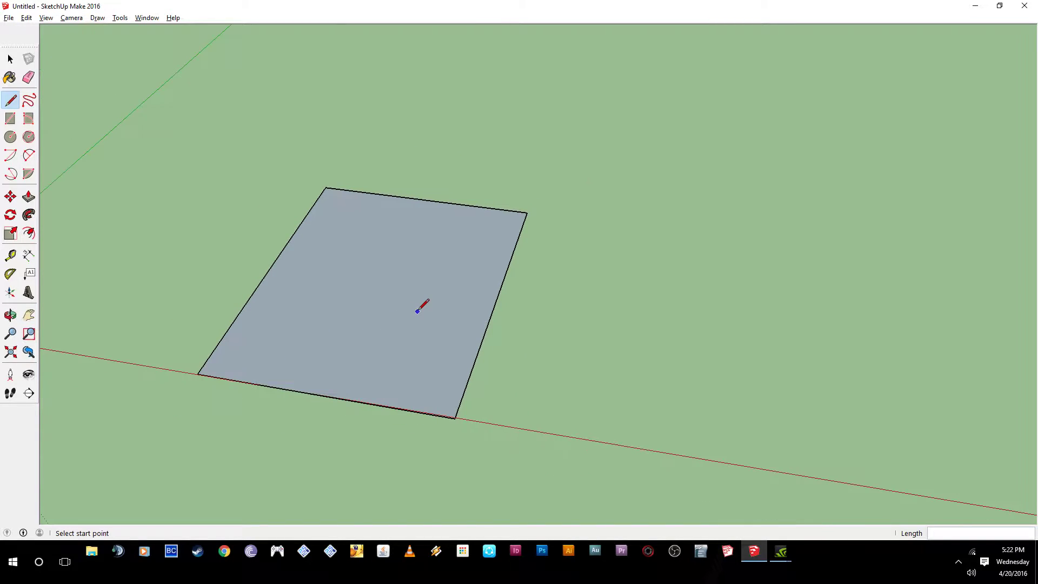
{"action": "mouse_move", "coordinate": [424, 314]}
{"action": "middle_mouse_down"}
{"action": "mouse_move", "coordinate": [294, 262]}
{"action": "mouse_move", "coordinate": [428, 316]}
{"action": "mouse_move", "coordinate": [422, 303]}
{"action": "middle_mouse_up"}
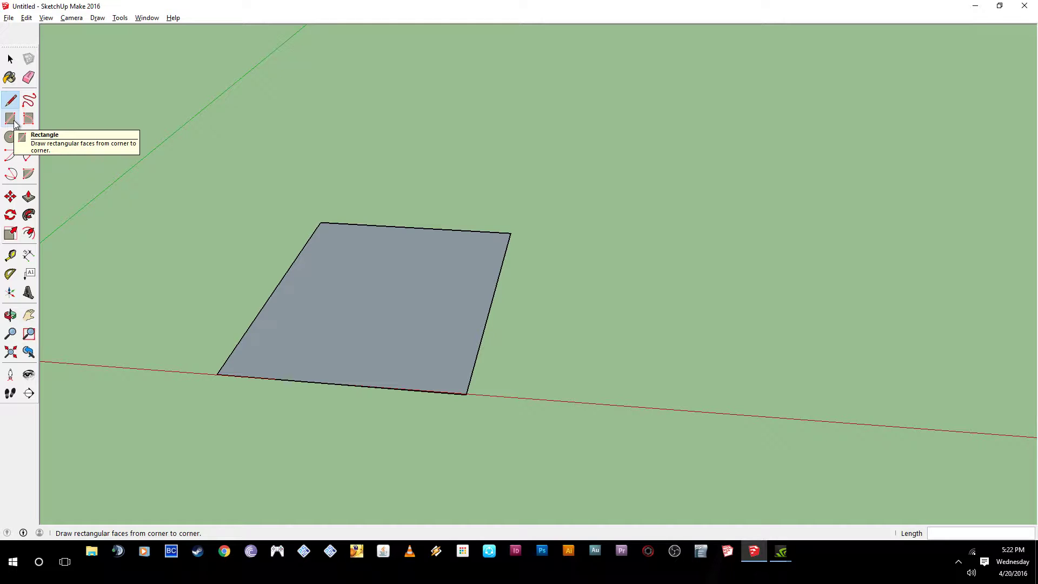
{"action": "middle_click_drag", "start_coordinate": [492, 311], "coordinate": [273, 262]}
{"action": "scroll", "coordinate": [273, 262], "scroll_direction": "up", "scroll_amount": 2}
{"action": "middle_click_drag", "start_coordinate": [364, 261], "coordinate": [563, 167]}
{"action": "left_click", "coordinate": [542, 154]}
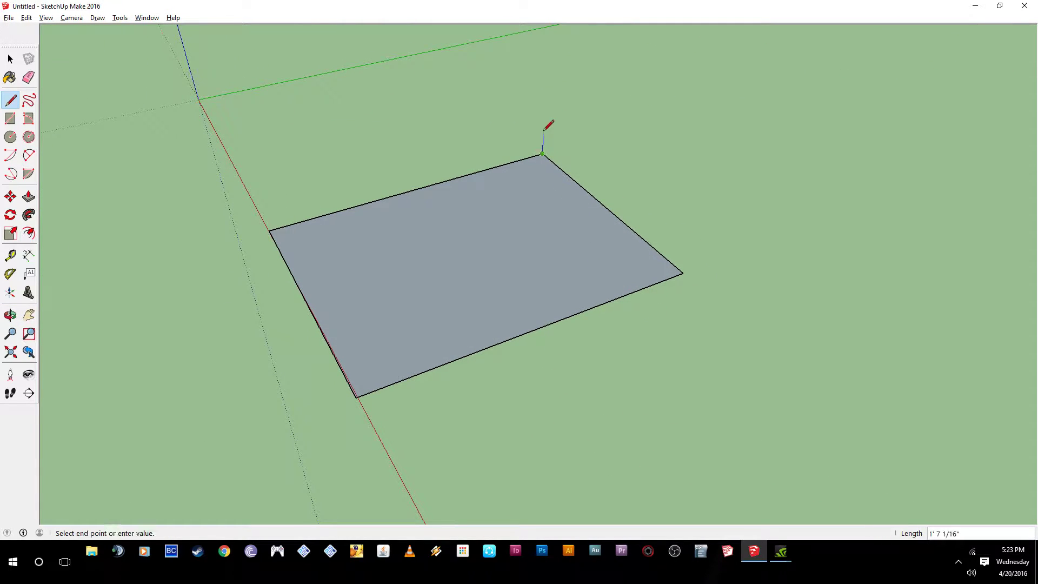
{"action": "middle_click_drag", "start_coordinate": [553, 103], "coordinate": [622, 87]}
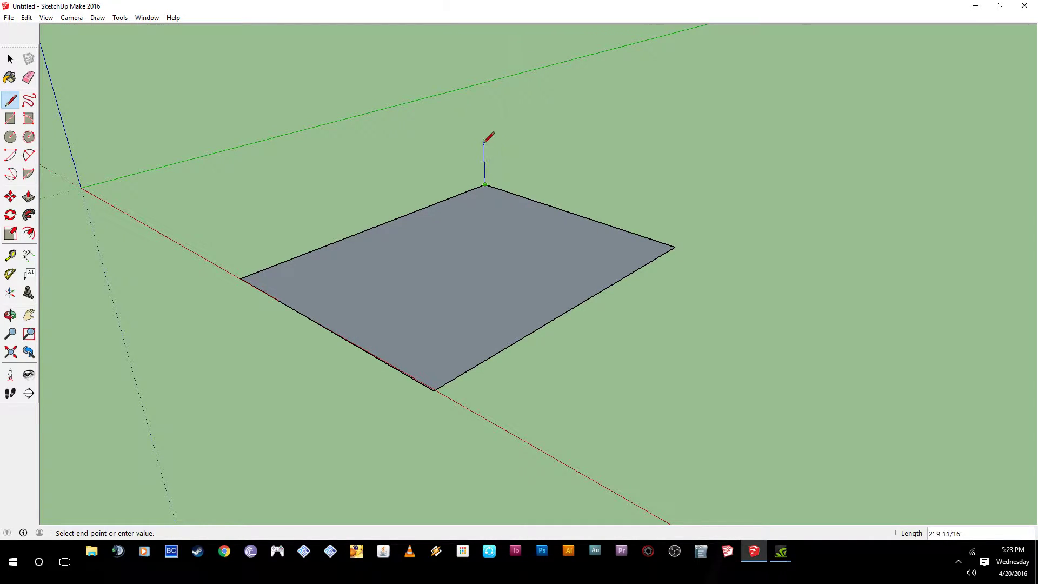
{"action": "middle_click_drag", "start_coordinate": [483, 106], "coordinate": [462, 130]}
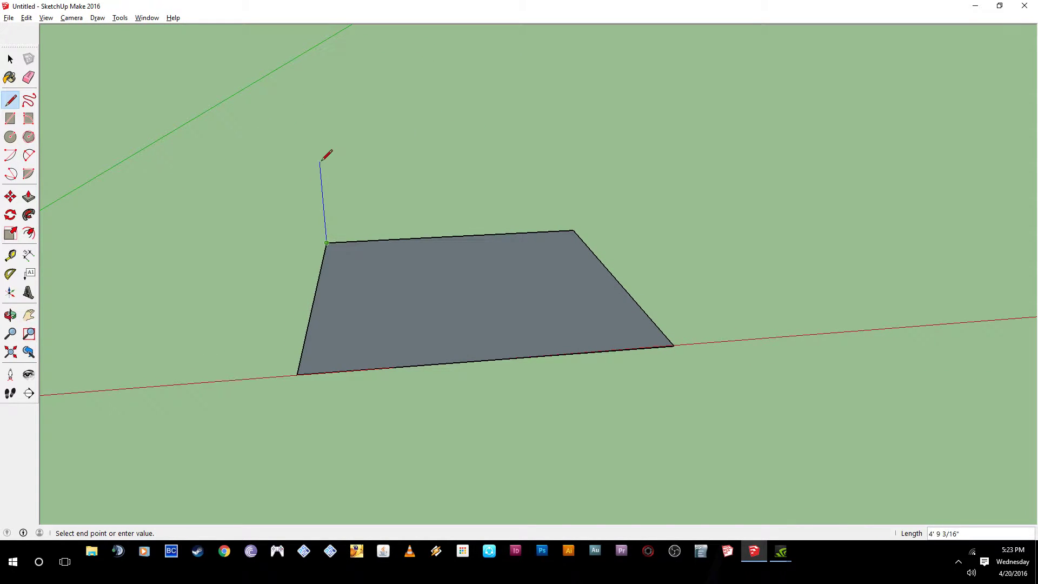
{"action": "middle_click_drag", "start_coordinate": [321, 160], "coordinate": [297, 160]}
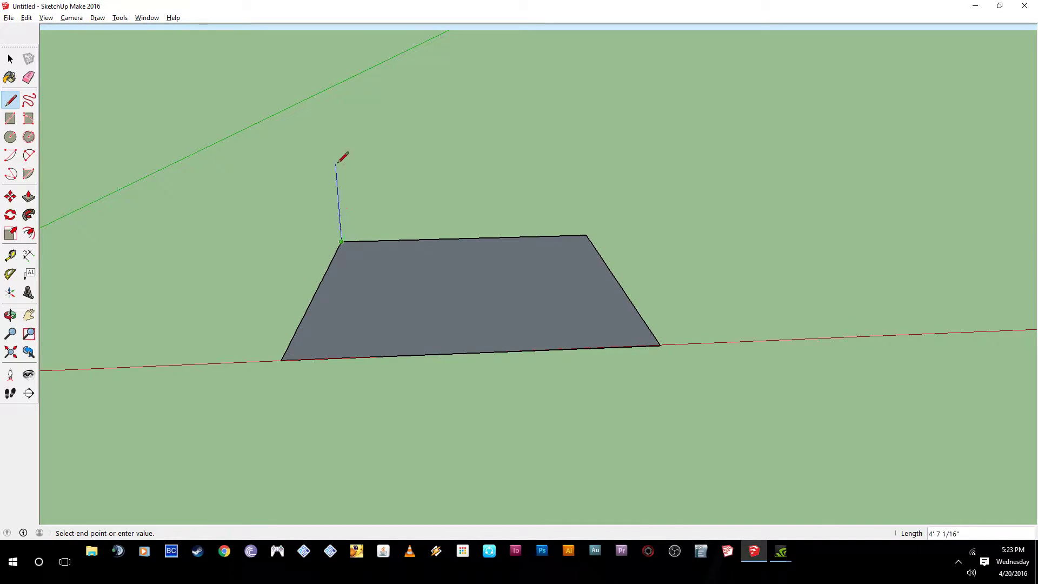
{"action": "left_click", "coordinate": [334, 130]}
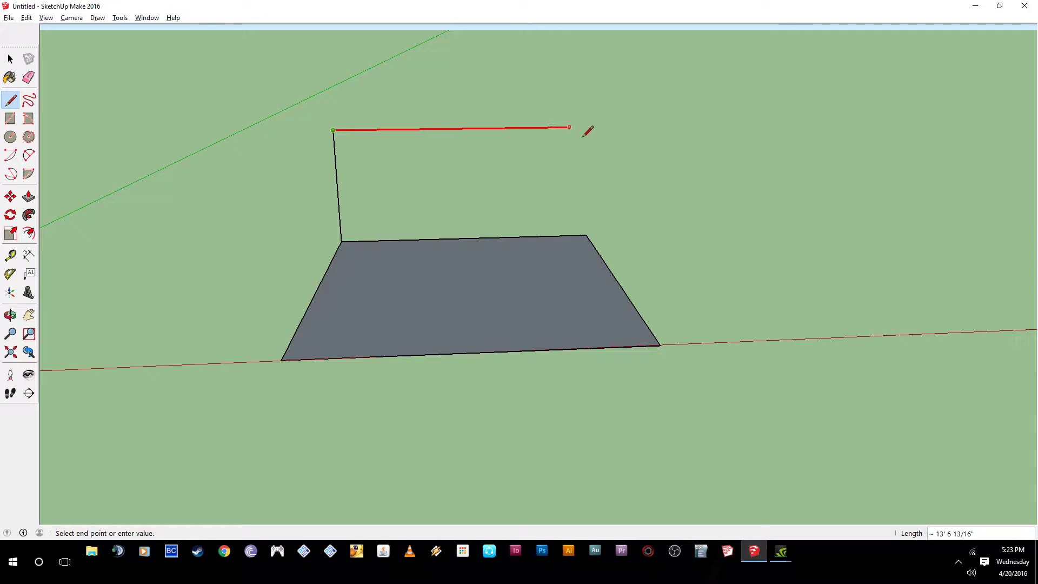
{"action": "left_click", "coordinate": [586, 234]}
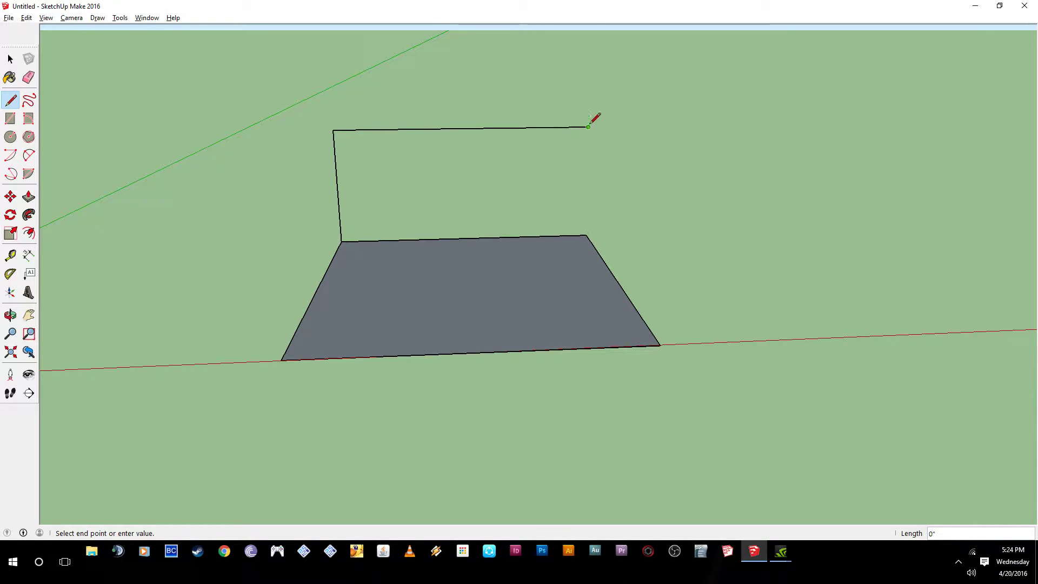
{"action": "left_click", "coordinate": [587, 233]}
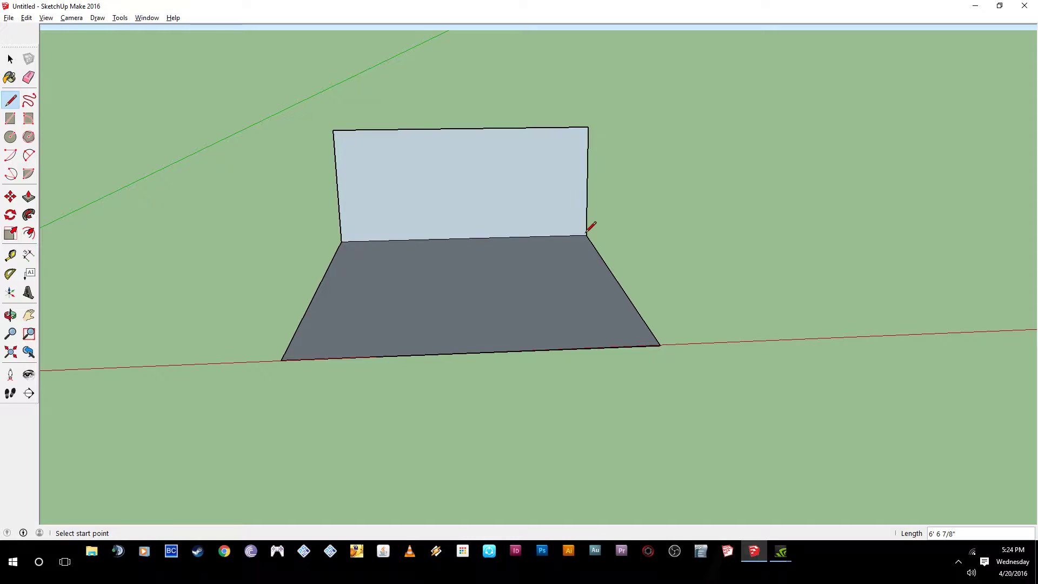
Step: Draw an edge from the back wall's upper corner, parallel to the green axis above the floor's side edge
{"action": "mouse_move", "coordinate": [609, 225]}
{"action": "middle_mouse_down"}
{"action": "mouse_move", "coordinate": [428, 195]}
{"action": "mouse_move", "coordinate": [573, 183]}
{"action": "mouse_move", "coordinate": [417, 216]}
{"action": "mouse_move", "coordinate": [556, 244]}
{"action": "mouse_move", "coordinate": [417, 201]}
{"action": "mouse_move", "coordinate": [584, 265]}
{"action": "mouse_move", "coordinate": [658, 228]}
{"action": "mouse_move", "coordinate": [541, 243]}
{"action": "mouse_move", "coordinate": [405, 197]}
{"action": "mouse_move", "coordinate": [576, 257]}
{"action": "mouse_move", "coordinate": [531, 148]}
{"action": "middle_mouse_up"}
{"action": "left_click", "coordinate": [490, 105]}
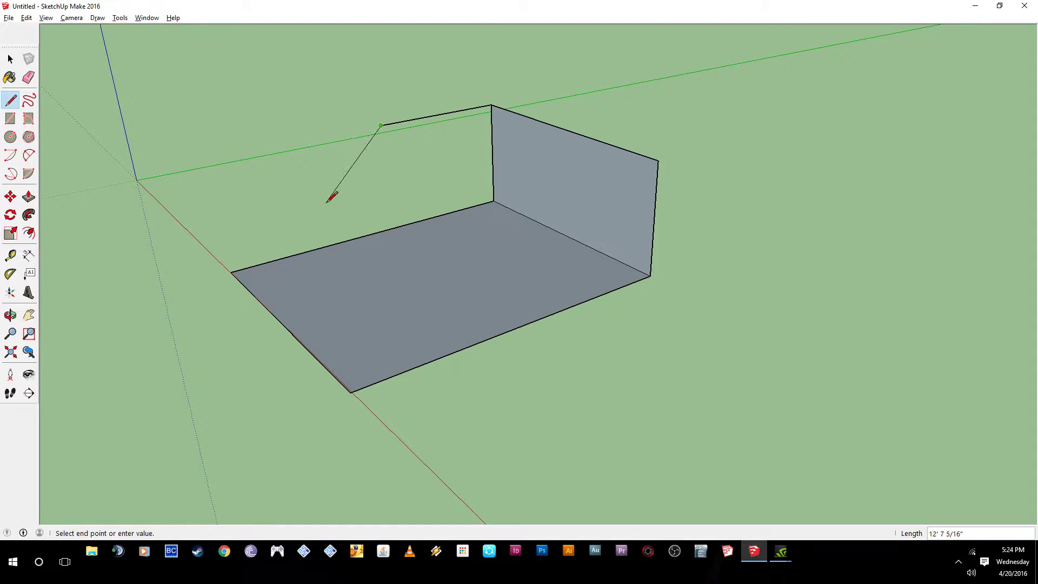
Step: Try to close the side wall outline with two angled edges down to the floor's front corner, and undo both edges
{"action": "left_click", "coordinate": [341, 216]}
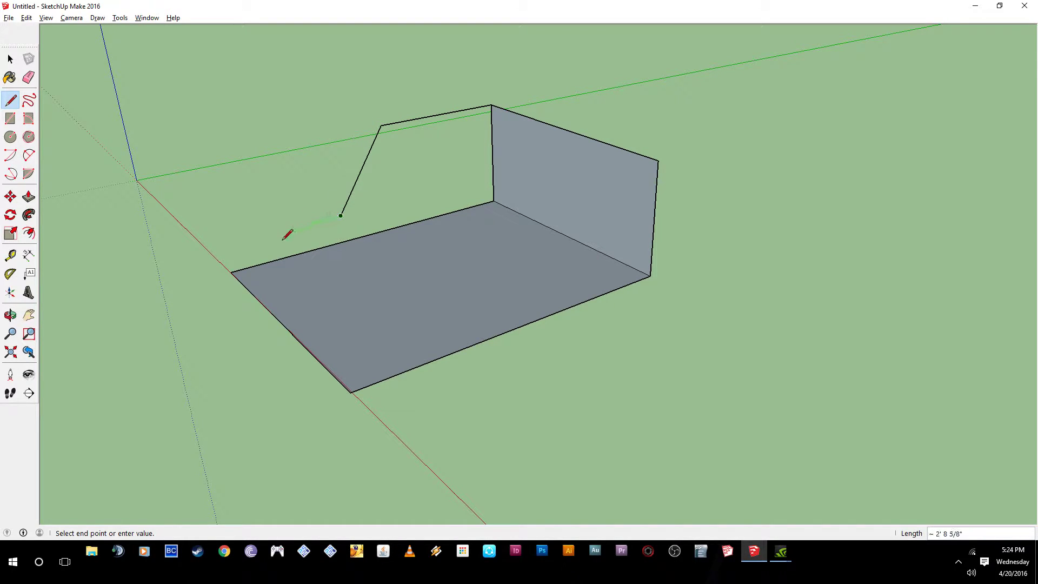
{"action": "left_click", "coordinate": [231, 272]}
{"action": "key", "text": "o"}
{"action": "key", "text": "l"}
{"action": "left_click", "coordinate": [231, 273]}
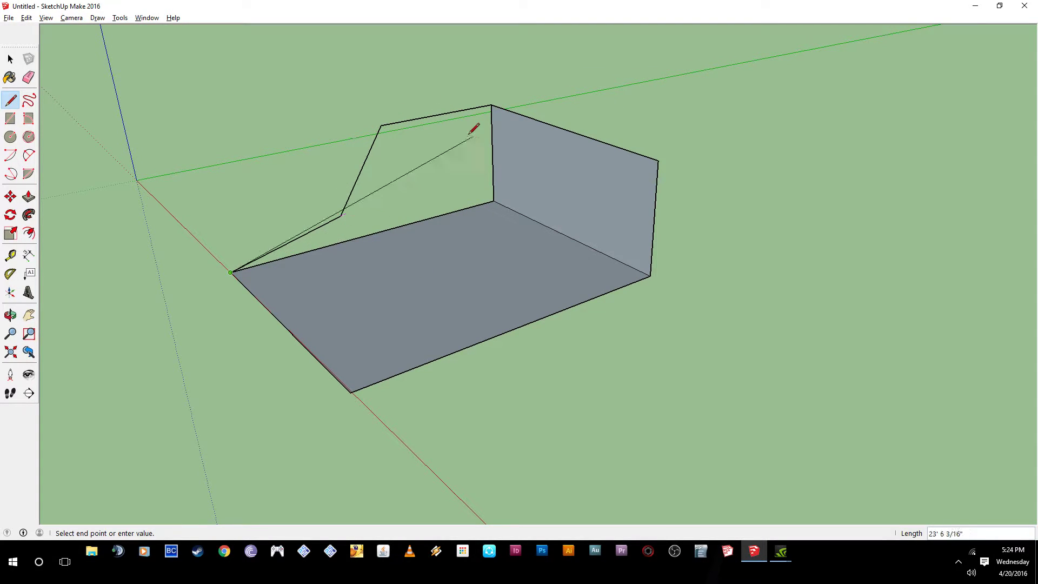
{"action": "key", "text": "Escape"}
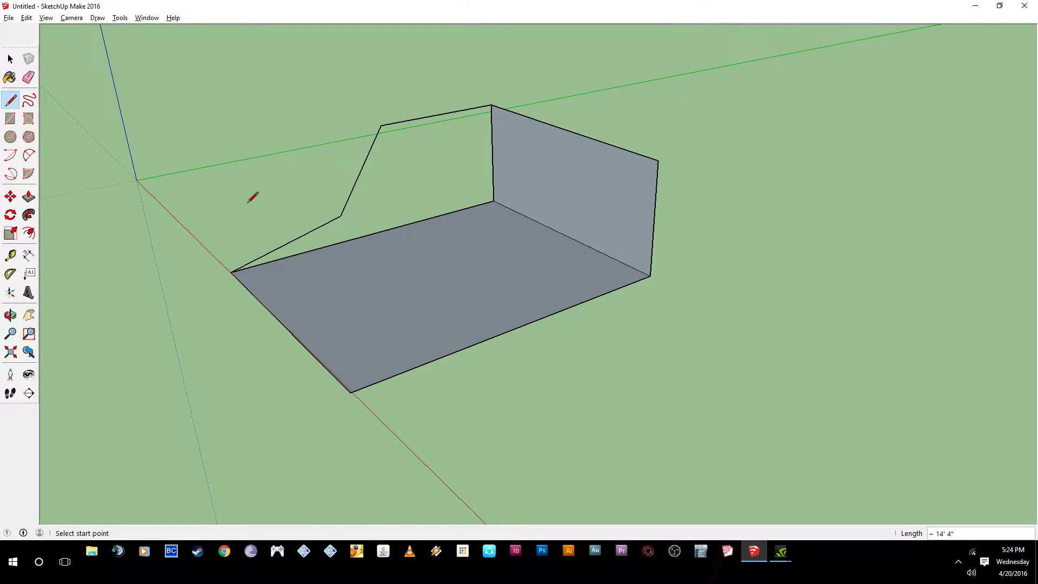
{"action": "mouse_move", "coordinate": [240, 187]}
{"action": "middle_mouse_down"}
{"action": "mouse_move", "coordinate": [262, 216]}
{"action": "mouse_move", "coordinate": [290, 225]}
{"action": "mouse_move", "coordinate": [371, 222]}
{"action": "mouse_move", "coordinate": [413, 201]}
{"action": "mouse_move", "coordinate": [490, 134]}
{"action": "middle_mouse_up"}
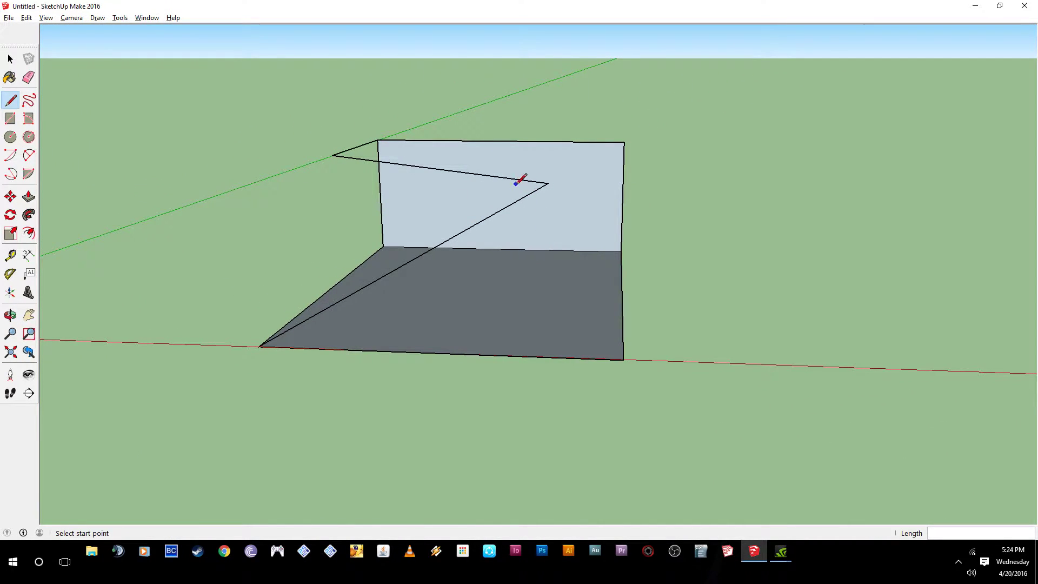
{"action": "key", "text": "ctrl+z"}
{"action": "key", "text": "ctrl+z"}
Step: Close the side wall with one sloping edge from the free end of its upper edge to the floor's front corner
{"action": "mouse_move", "coordinate": [399, 174]}
{"action": "middle_mouse_down"}
{"action": "mouse_move", "coordinate": [331, 203]}
{"action": "mouse_move", "coordinate": [352, 261]}
{"action": "mouse_move", "coordinate": [438, 238]}
{"action": "mouse_move", "coordinate": [332, 239]}
{"action": "mouse_move", "coordinate": [345, 227]}
{"action": "mouse_move", "coordinate": [327, 130]}
{"action": "middle_mouse_up"}
{"action": "left_click", "coordinate": [332, 155]}
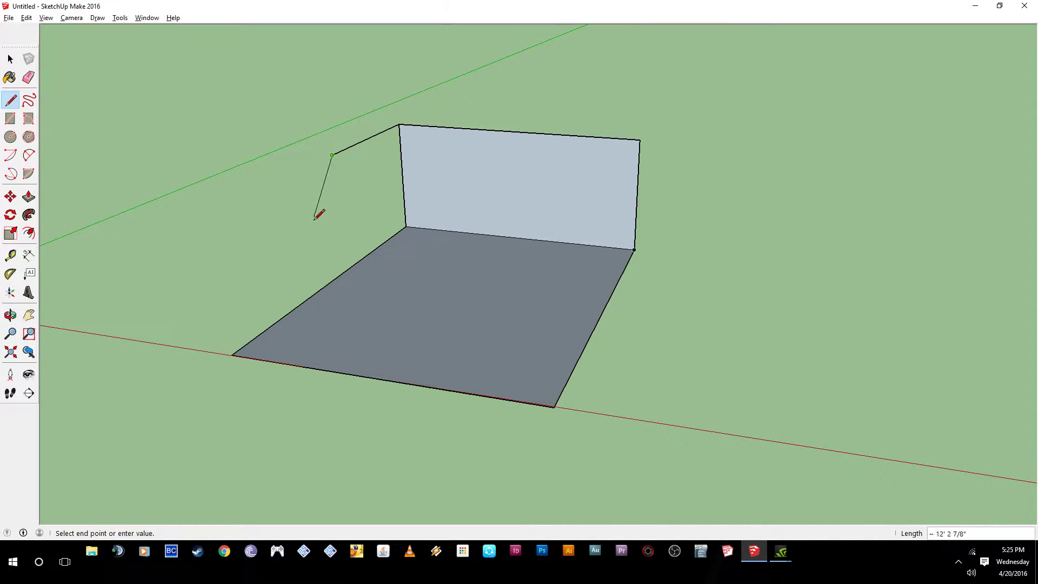
{"action": "mouse_move", "coordinate": [317, 215]}
{"action": "middle_mouse_down"}
{"action": "mouse_move", "coordinate": [281, 227]}
{"action": "mouse_move", "coordinate": [322, 213]}
{"action": "middle_mouse_up"}
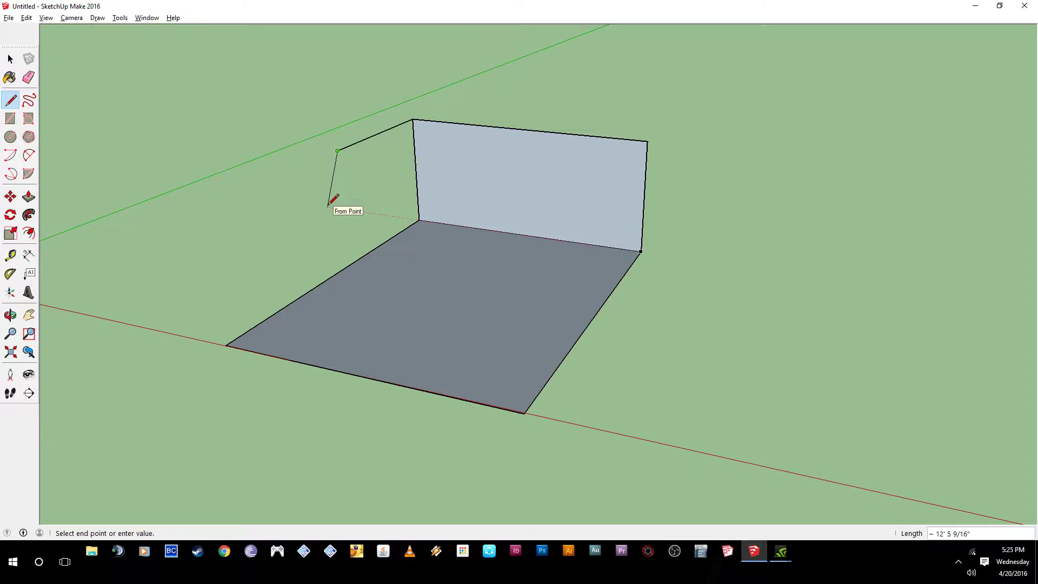
{"action": "middle_click_drag", "start_coordinate": [340, 192], "coordinate": [283, 216]}
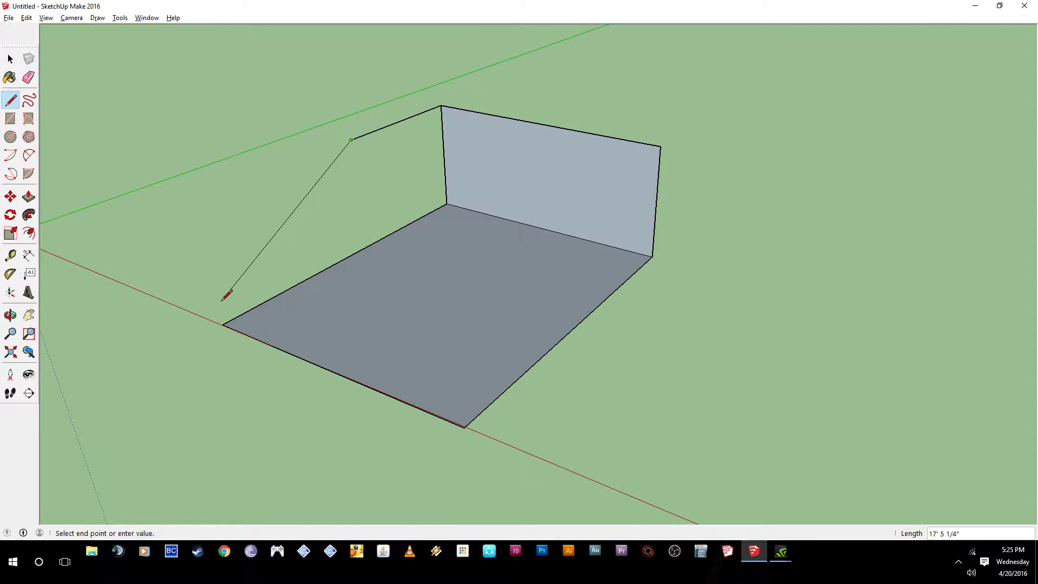
{"action": "middle_click_drag", "start_coordinate": [259, 252], "coordinate": [212, 278]}
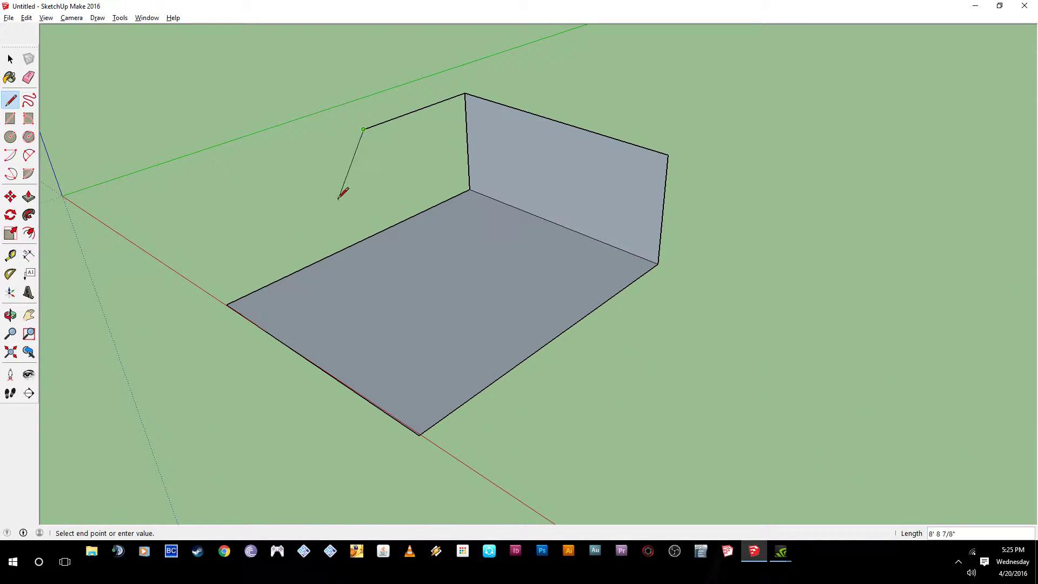
{"action": "key", "text": "Right"}
{"action": "key", "text": "Left"}
{"action": "key", "text": "Up"}
{"action": "left_click", "coordinate": [227, 305]}
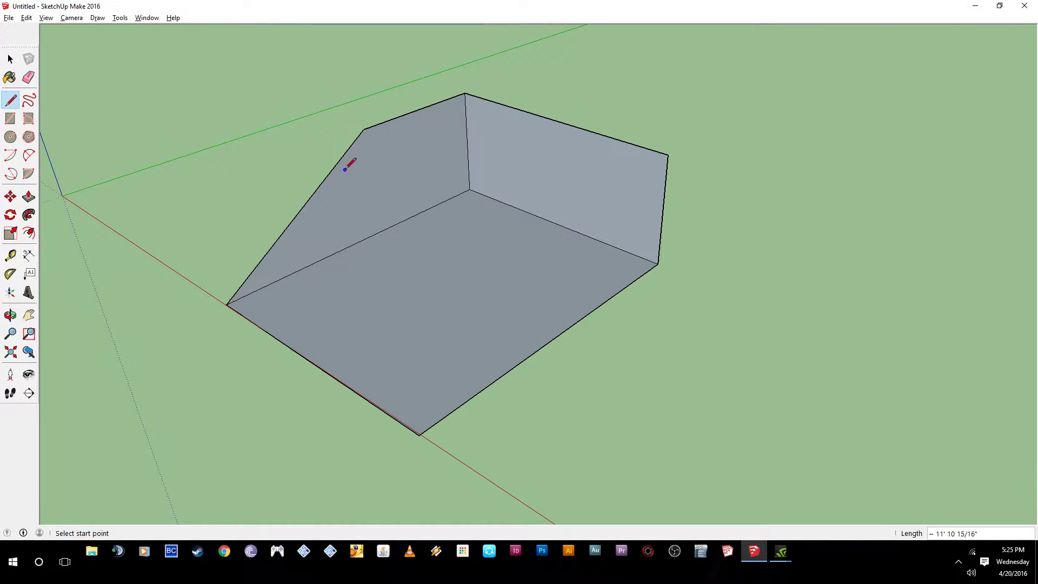
Step: Divide the side wall face with two connected lines from its upper front corner through a point inside the face to the floor's front corner
{"action": "left_click", "coordinate": [363, 130]}
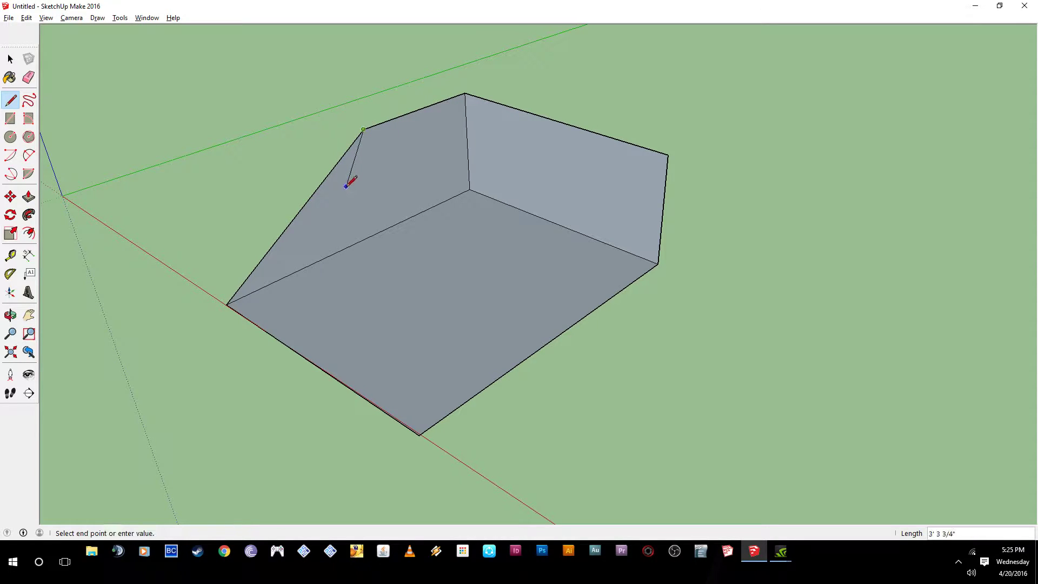
{"action": "left_click", "coordinate": [327, 225]}
{"action": "left_click", "coordinate": [226, 305]}
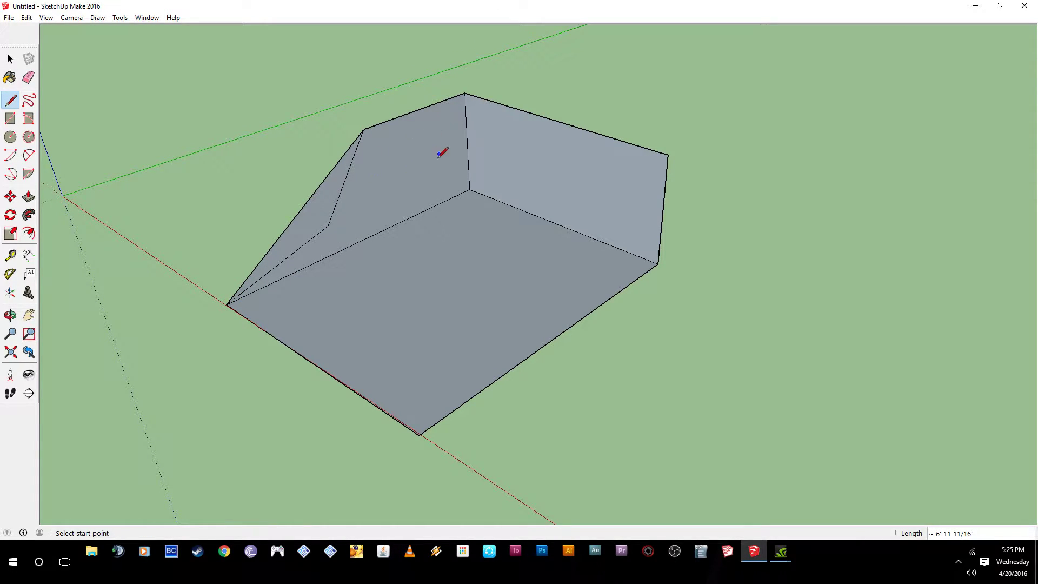
{"action": "middle_click_drag", "start_coordinate": [381, 182], "coordinate": [605, 200]}
{"action": "middle_click_drag", "start_coordinate": [332, 223], "coordinate": [579, 118]}
{"action": "middle_click_drag", "start_coordinate": [492, 226], "coordinate": [211, 341]}
{"action": "middle_click_drag", "start_coordinate": [501, 269], "coordinate": [328, 279]}
{"action": "key", "text": "space"}
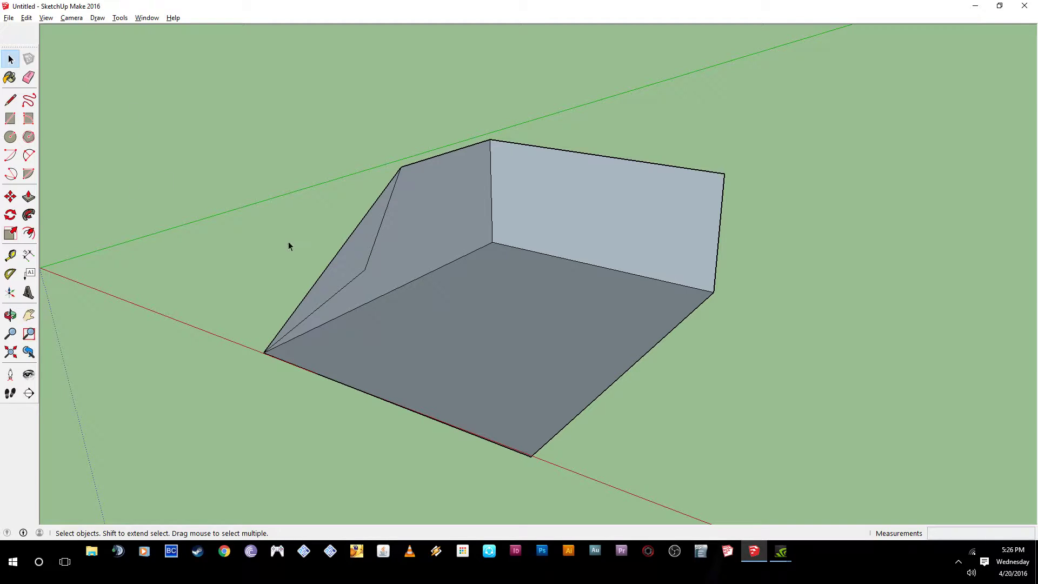
{"action": "key", "text": "l"}
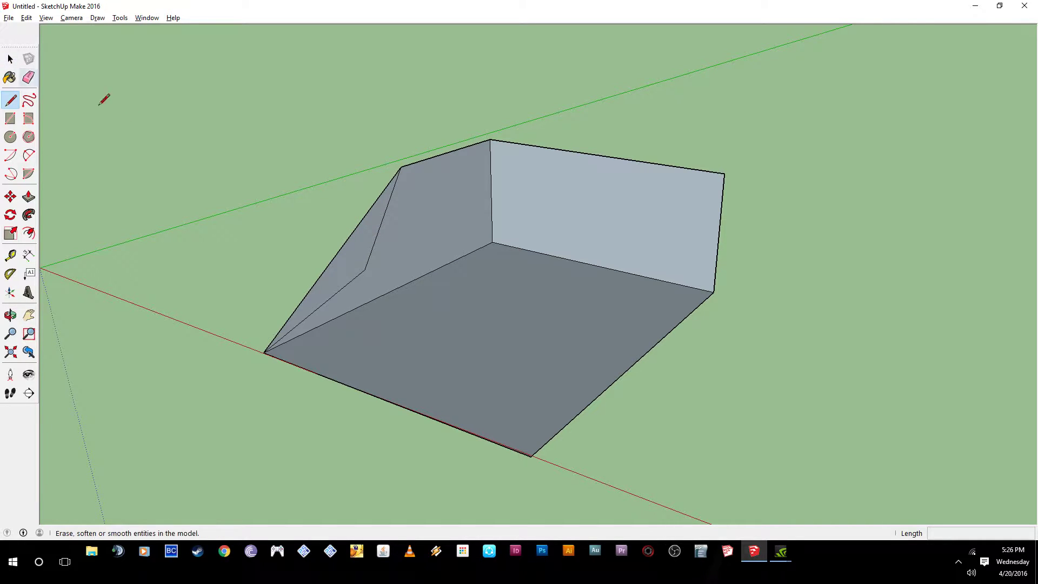
{"action": "key", "text": "space"}
{"action": "left_click", "coordinate": [442, 270]}
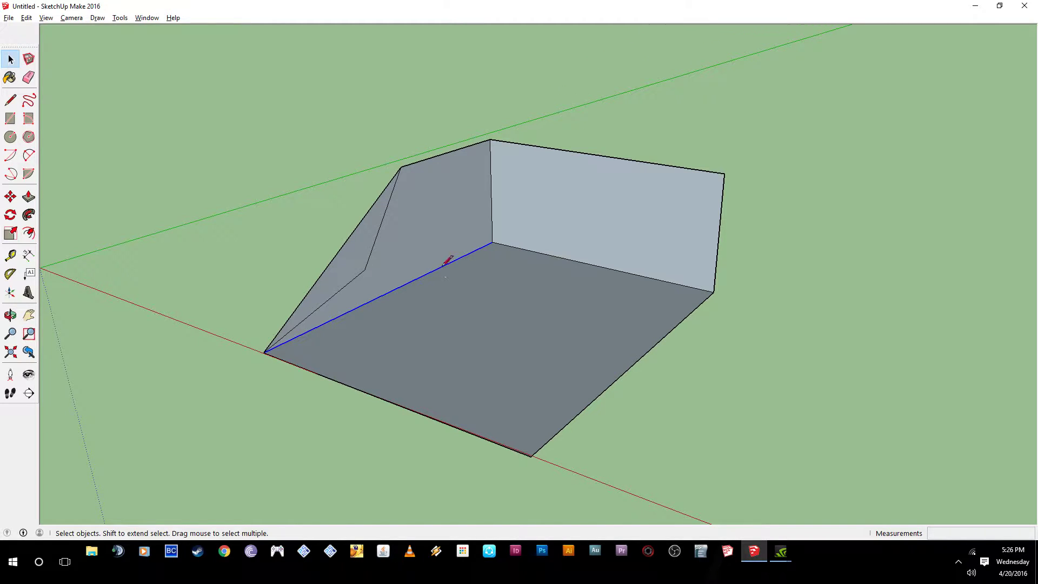
{"action": "key", "text": "l"}
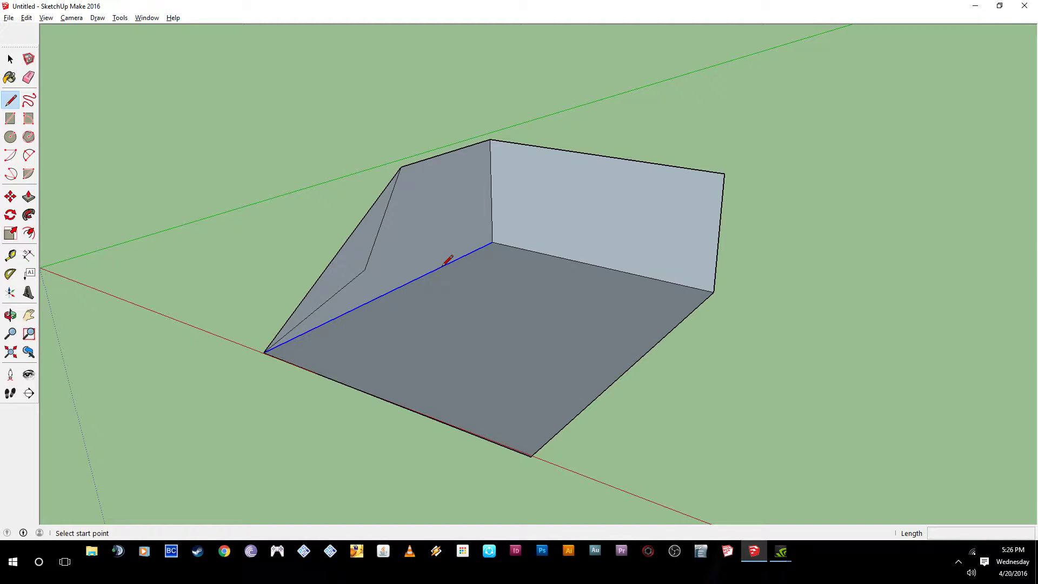
{"action": "key", "text": "space"}
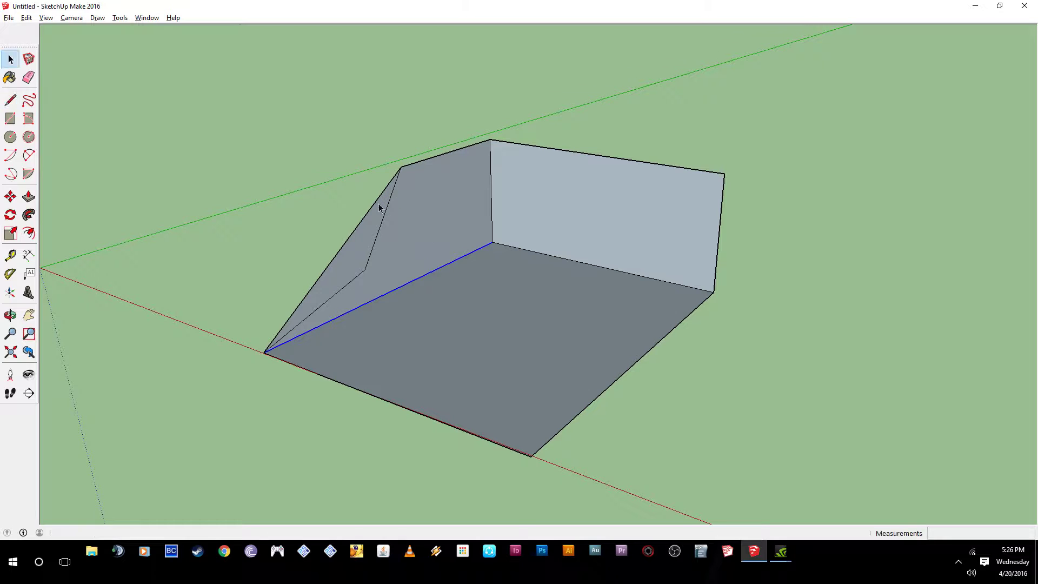
Step: Delete the side wall's outer sloping edge so its front outline follows the two inner lines
{"action": "left_click", "coordinate": [366, 214]}
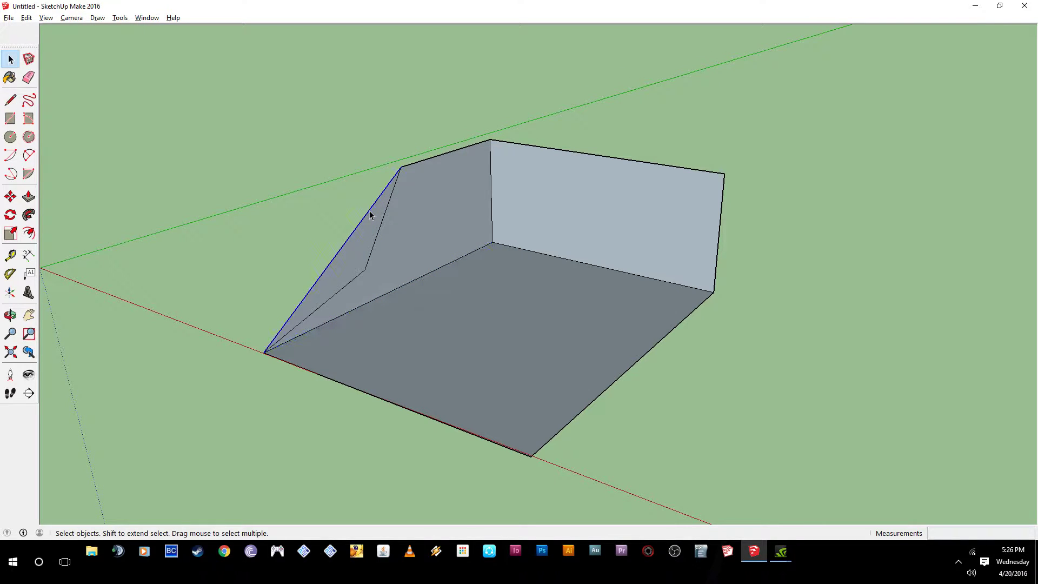
{"action": "middle_click_drag", "start_coordinate": [308, 335], "coordinate": [436, 288]}
{"action": "left_click_drag", "start_coordinate": [275, 247], "coordinate": [206, 329]}
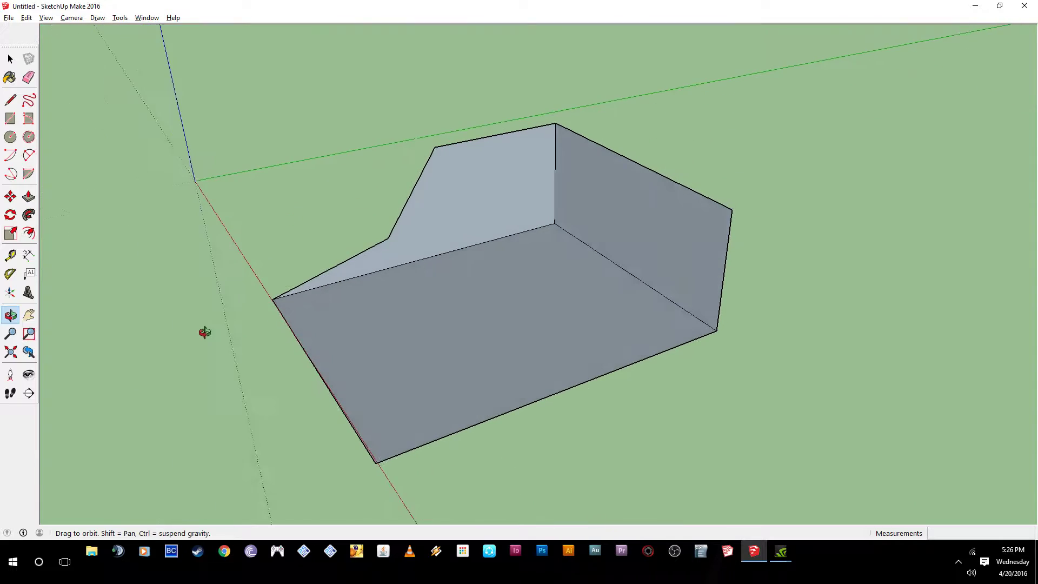
{"action": "key", "text": "space"}
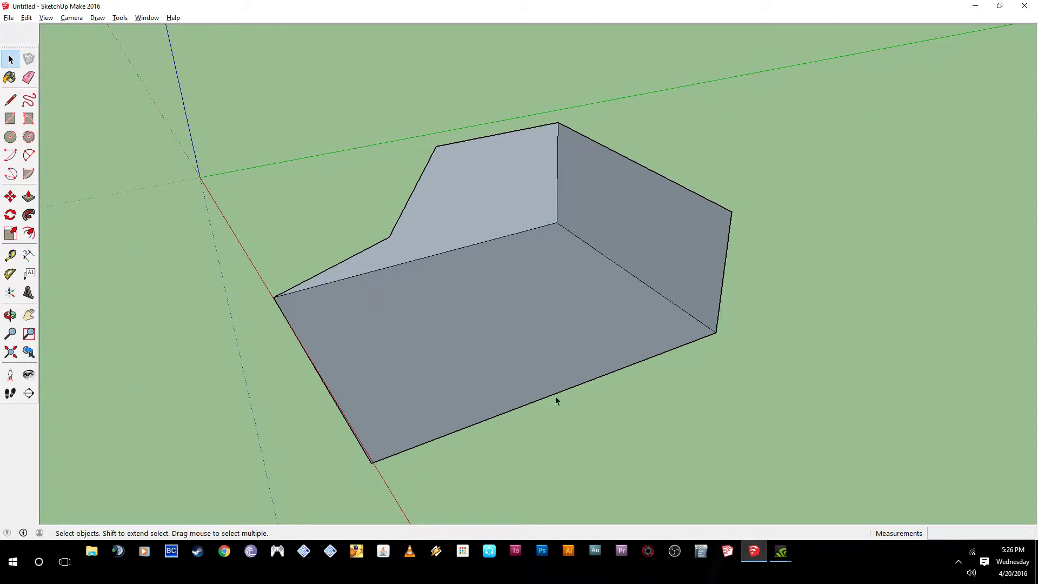
Step: Draw an edge 7' 10 7/8" long from the back wall's free upper corner, parallel to the green axis and aligned with the opposite wall's upper front corner
{"action": "middle_click_drag", "start_coordinate": [352, 308], "coordinate": [779, 290]}
{"action": "middle_click_drag", "start_coordinate": [624, 273], "coordinate": [444, 238]}
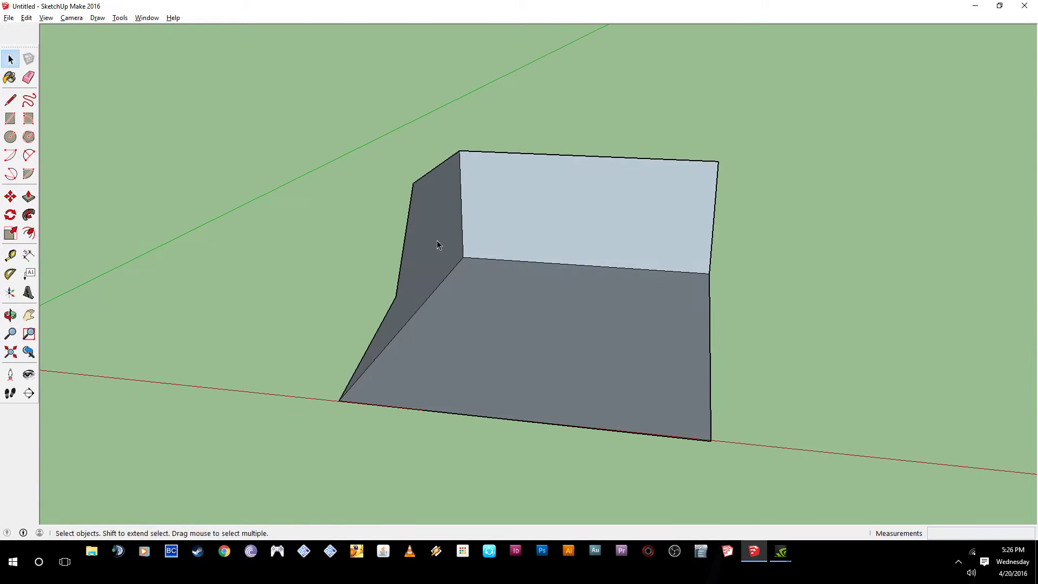
{"action": "middle_click_drag", "start_coordinate": [472, 358], "coordinate": [501, 357]}
{"action": "key", "text": "l"}
{"action": "left_click", "coordinate": [770, 206]}
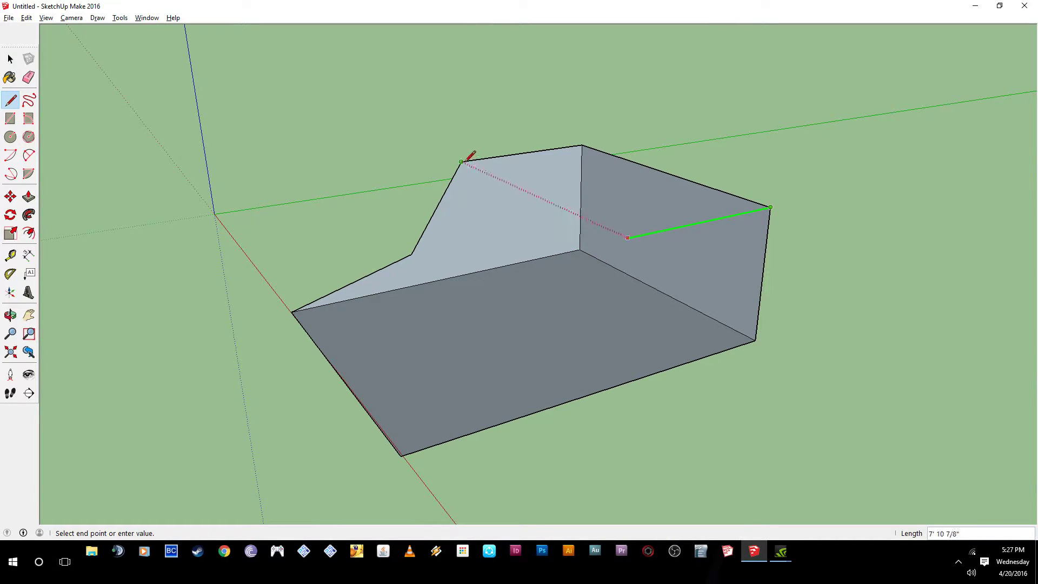
{"action": "left_click", "coordinate": [580, 241]}
Step: Close the second side wall with a sloping edge from the free end of its upper edge to the floor's front corner
{"action": "middle_click_drag", "start_coordinate": [579, 254], "coordinate": [539, 317]}
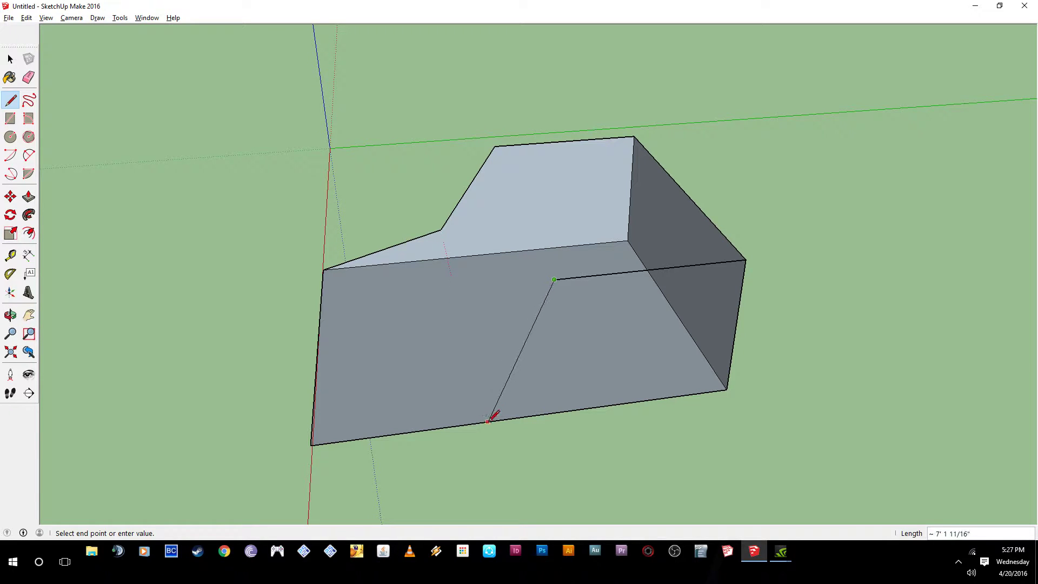
{"action": "mouse_move", "coordinate": [441, 307]}
{"action": "middle_mouse_down"}
{"action": "mouse_move", "coordinate": [579, 295]}
{"action": "mouse_move", "coordinate": [761, 329]}
{"action": "middle_mouse_up"}
{"action": "mouse_move", "coordinate": [533, 304]}
{"action": "middle_mouse_down"}
{"action": "mouse_move", "coordinate": [550, 344]}
{"action": "mouse_move", "coordinate": [707, 297]}
{"action": "mouse_move", "coordinate": [783, 245]}
{"action": "middle_mouse_up"}
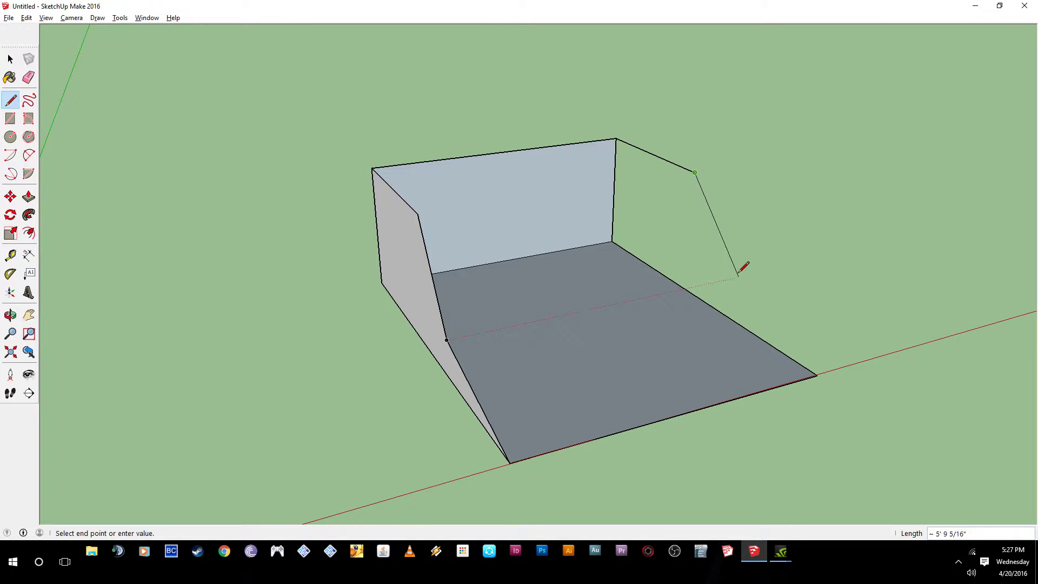
{"action": "mouse_move", "coordinate": [718, 274]}
{"action": "middle_mouse_down"}
{"action": "mouse_move", "coordinate": [465, 301]}
{"action": "mouse_move", "coordinate": [357, 299]}
{"action": "mouse_move", "coordinate": [401, 253]}
{"action": "middle_mouse_up"}
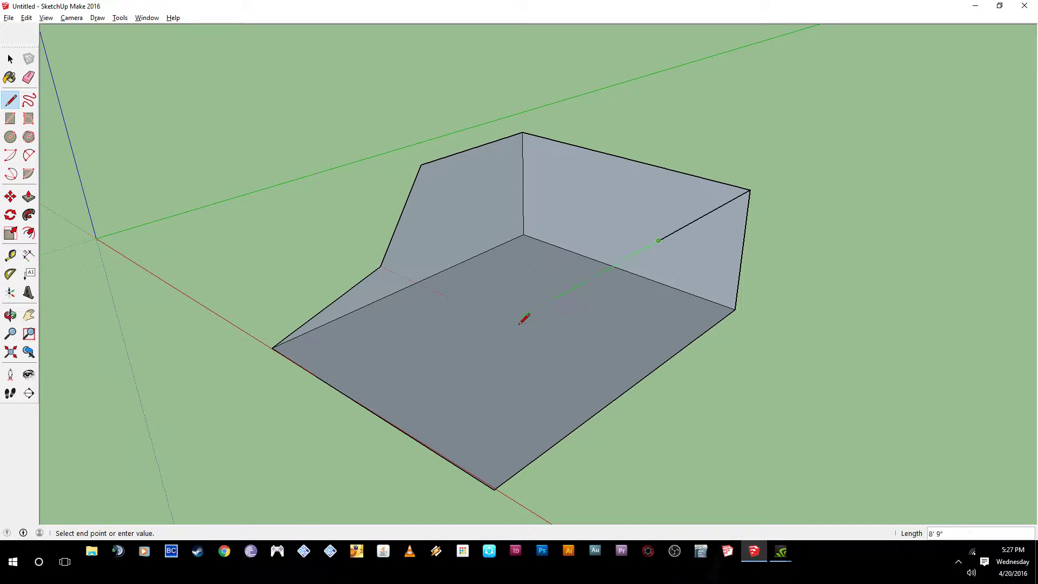
{"action": "middle_click_drag", "start_coordinate": [627, 374], "coordinate": [454, 306]}
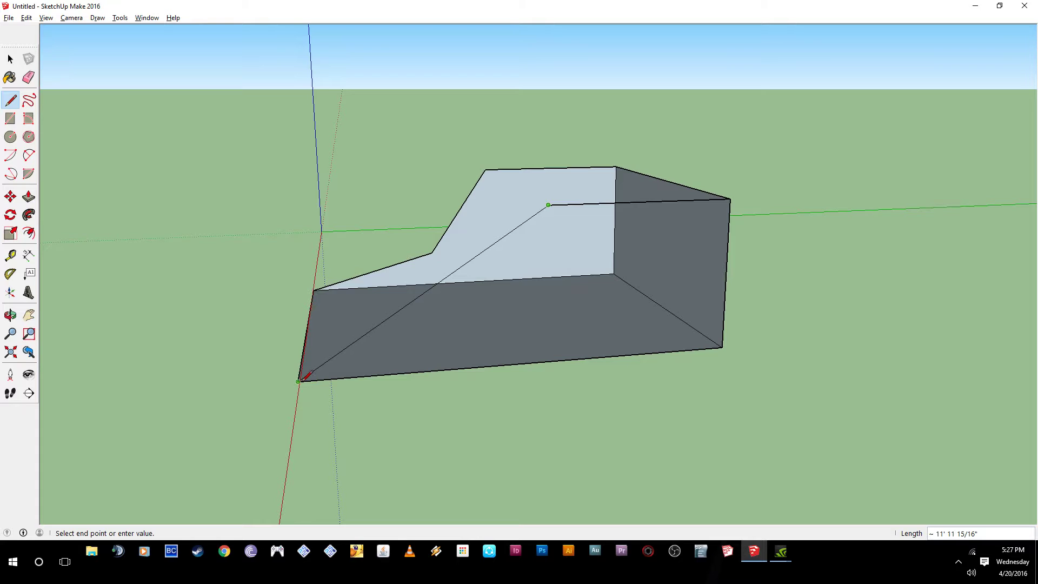
{"action": "left_click", "coordinate": [299, 381]}
Step: Draw a line 14' 8 7/8" long, locked to the red axis, from the first side wall's bend point to the second side wall's face
{"action": "middle_click_drag", "start_coordinate": [379, 328], "coordinate": [819, 345]}
{"action": "middle_click_drag", "start_coordinate": [618, 297], "coordinate": [832, 276]}
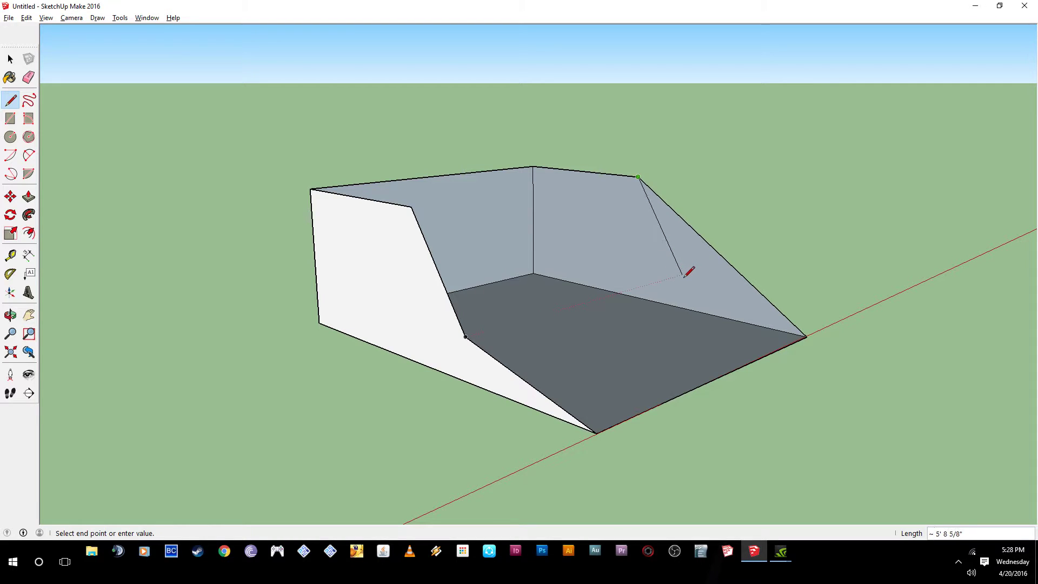
{"action": "scroll", "coordinate": [689, 267], "scroll_direction": "up", "scroll_amount": 2}
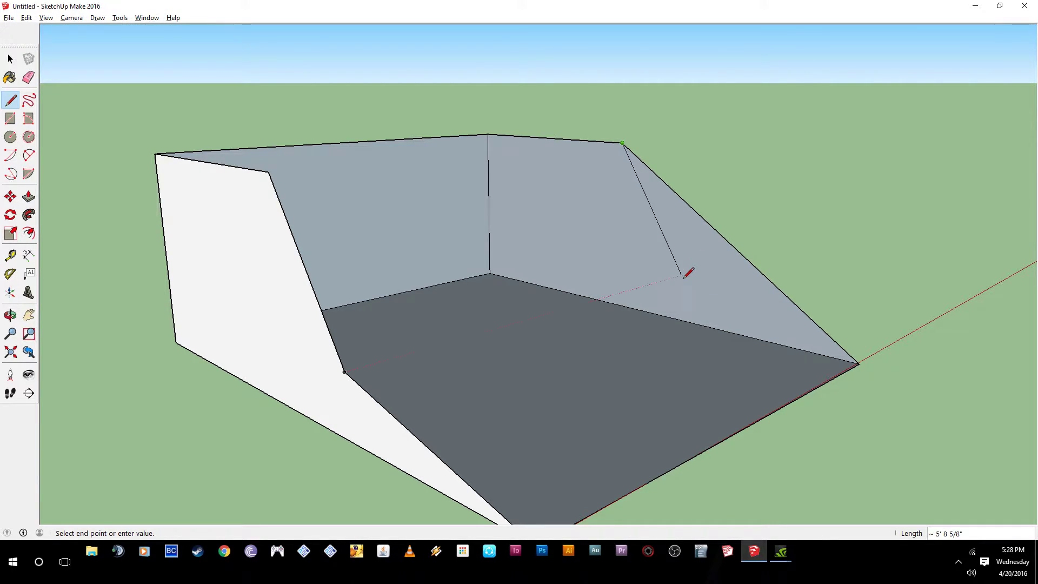
{"action": "key", "text": "Escape"}
{"action": "key", "text": "Right"}
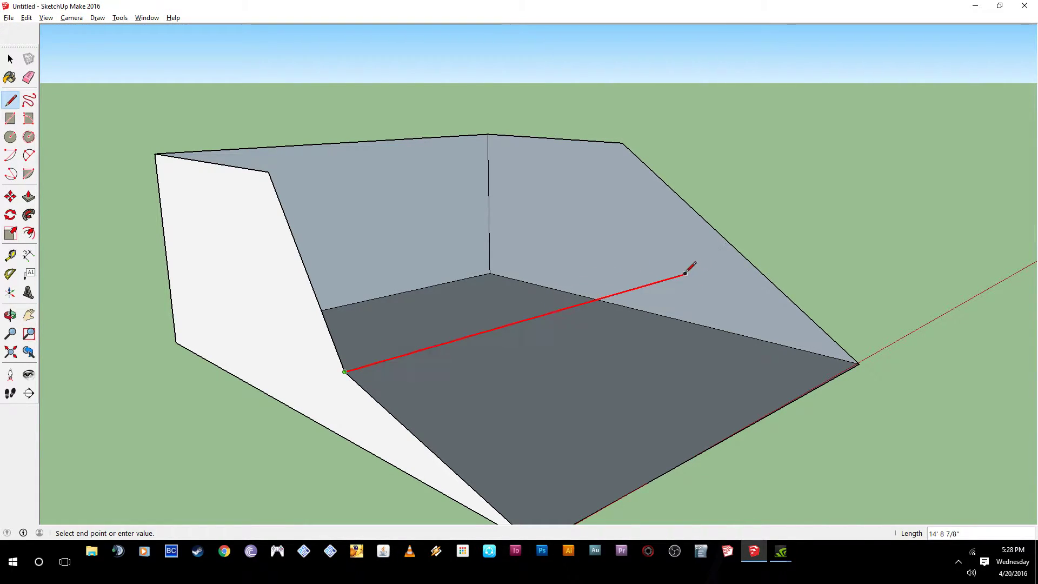
{"action": "left_click", "coordinate": [685, 273]}
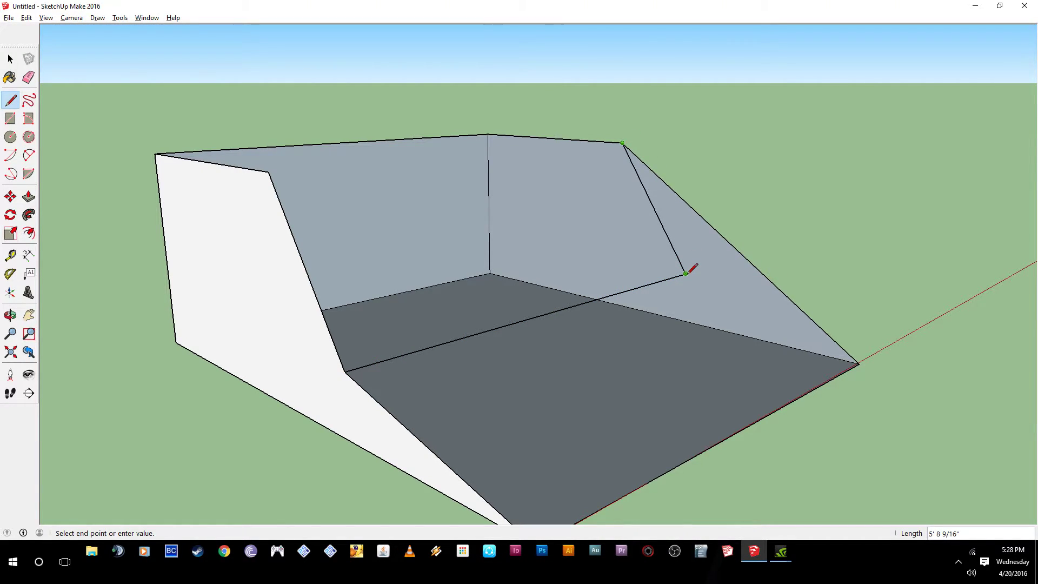
Step: Divide the second side wall face with two lines joining its upper front corner and the floor's front corner to the cross line's end
{"action": "left_click", "coordinate": [859, 363]}
{"action": "left_click", "coordinate": [685, 273]}
{"action": "mouse_move", "coordinate": [746, 241]}
{"action": "middle_mouse_down"}
{"action": "mouse_move", "coordinate": [686, 292]}
{"action": "mouse_move", "coordinate": [671, 278]}
{"action": "mouse_move", "coordinate": [733, 231]}
{"action": "middle_mouse_up"}
Step: Delete the second side wall's outer sloping edge so its profile matches the opposite wall
{"action": "key", "text": "space"}
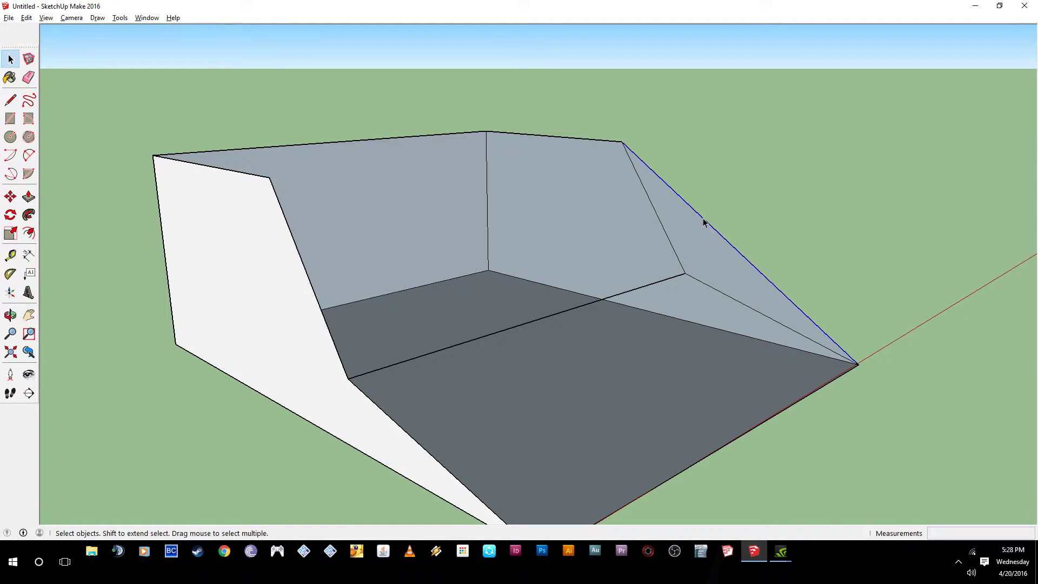
{"action": "middle_click_drag", "start_coordinate": [711, 283], "coordinate": [790, 285]}
{"action": "middle_click_drag", "start_coordinate": [505, 325], "coordinate": [648, 324]}
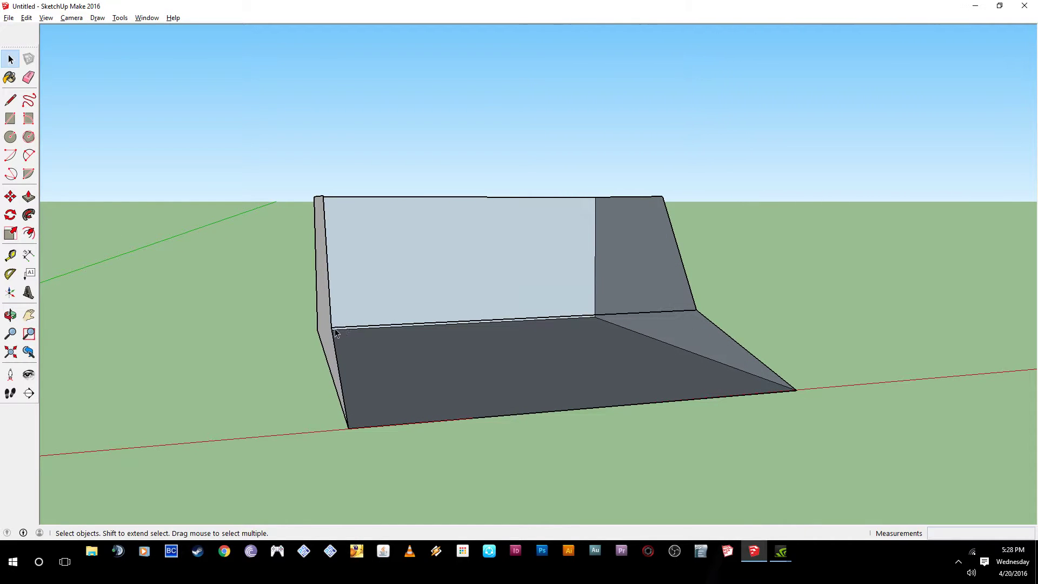
{"action": "key", "text": "l"}
{"action": "middle_click_drag", "start_coordinate": [434, 302], "coordinate": [697, 399]}
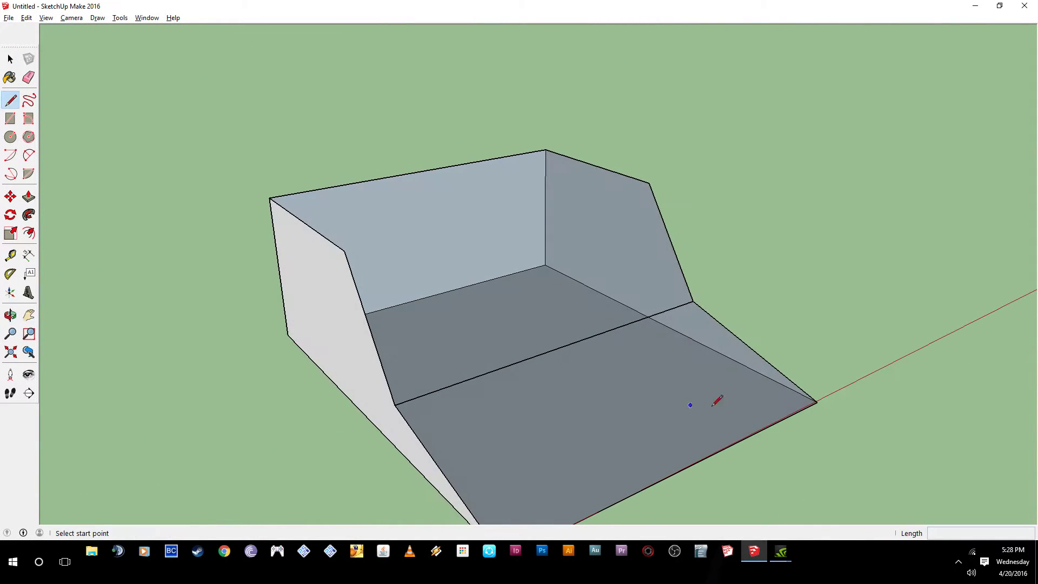
{"action": "scroll", "coordinate": [830, 391], "scroll_direction": "up", "scroll_amount": 5}
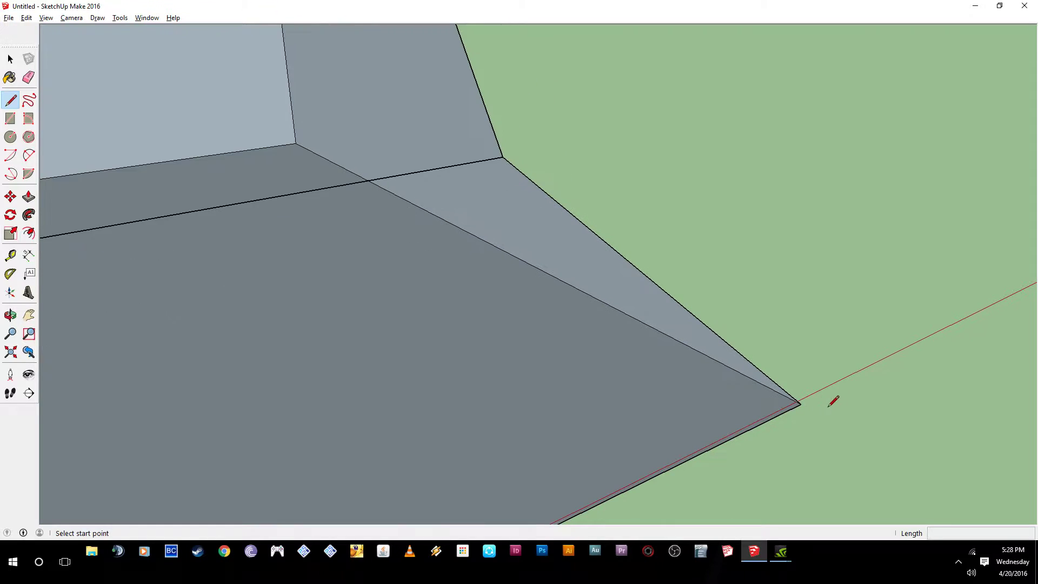
{"action": "scroll", "coordinate": [816, 396], "scroll_direction": "up", "scroll_amount": 3}
{"action": "mouse_move", "coordinate": [789, 393]}
{"action": "middle_mouse_down"}
{"action": "mouse_move", "coordinate": [748, 395]}
{"action": "mouse_move", "coordinate": [696, 318]}
{"action": "mouse_move", "coordinate": [626, 306]}
{"action": "mouse_move", "coordinate": [505, 343]}
{"action": "mouse_move", "coordinate": [626, 374]}
{"action": "mouse_move", "coordinate": [464, 232]}
{"action": "mouse_move", "coordinate": [501, 141]}
{"action": "mouse_move", "coordinate": [485, 268]}
{"action": "middle_mouse_up"}
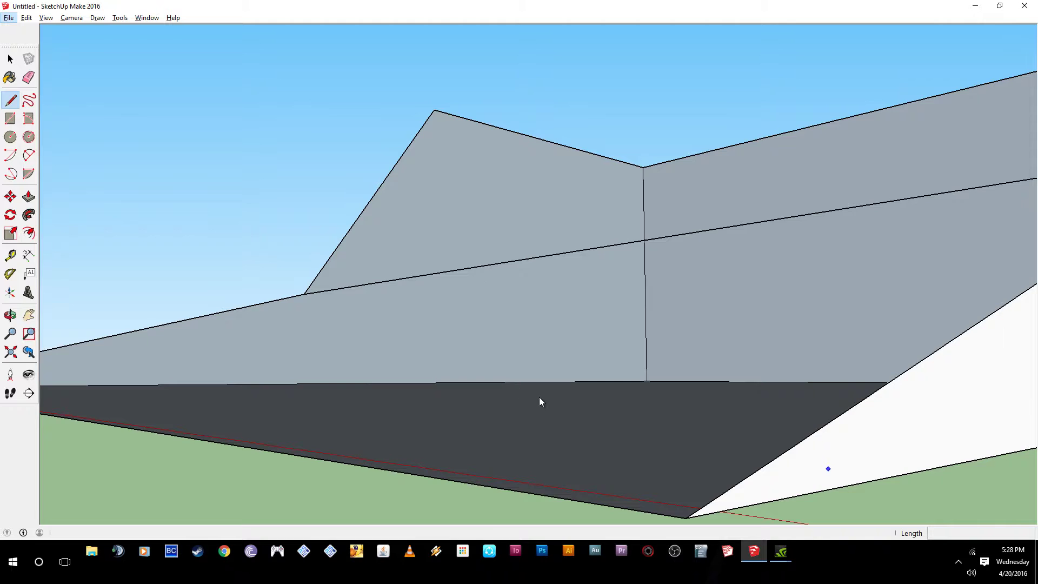
{"action": "left_click", "coordinate": [371, 106]}
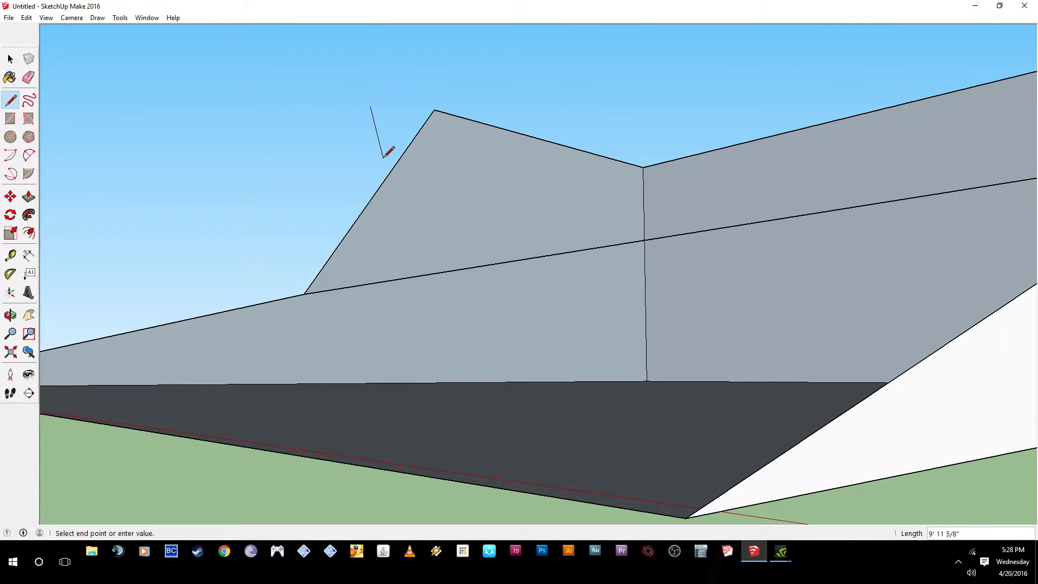
{"action": "key", "text": "Escape"}
Step: Draw a diagonal line from the first side wall's bend point to the opposite front corner of the floor
{"action": "middle_click_drag", "start_coordinate": [384, 157], "coordinate": [684, 301]}
{"action": "scroll", "coordinate": [366, 211], "scroll_direction": "down", "scroll_amount": 2}
{"action": "middle_click_drag", "start_coordinate": [436, 309], "coordinate": [423, 349]}
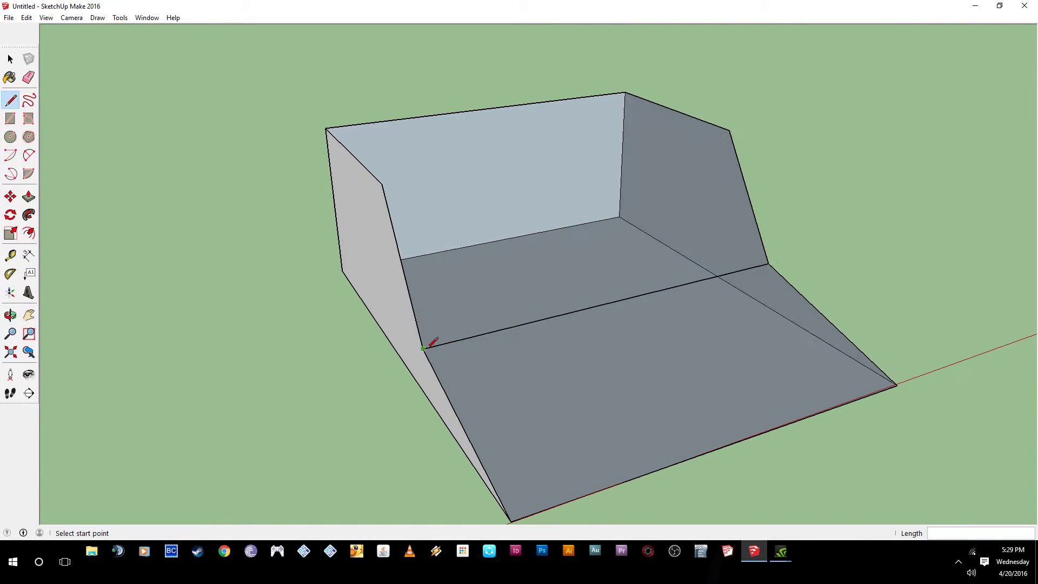
{"action": "left_click", "coordinate": [423, 349]}
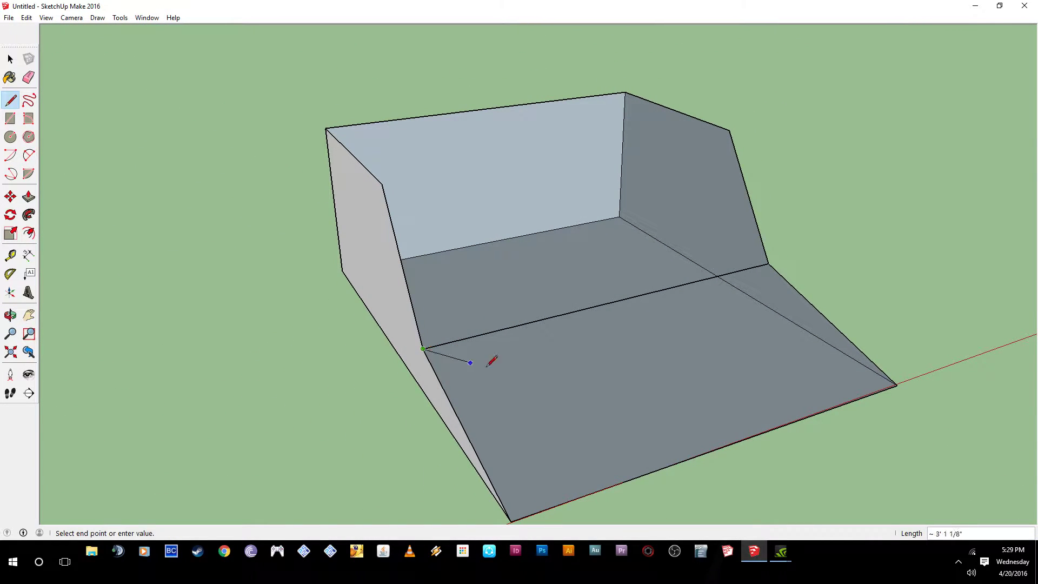
{"action": "left_click", "coordinate": [897, 385]}
Step: Delete the diagonal edge across the sloping front
{"action": "middle_click_drag", "start_coordinate": [788, 336], "coordinate": [579, 308]}
{"action": "key", "text": "space"}
{"action": "left_click", "coordinate": [544, 372]}
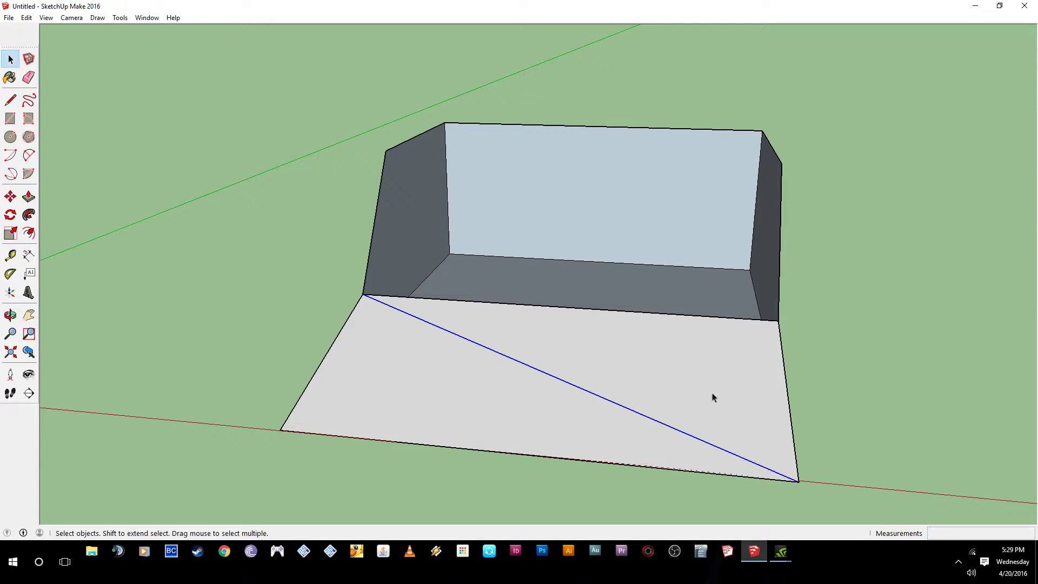
{"action": "key", "text": "Delete"}
Step: Redraw the diagonal edge across the sloping front between the first side wall's bend point and the floor's opposite front corner
{"action": "mouse_move", "coordinate": [608, 385]}
{"action": "middle_mouse_down"}
{"action": "mouse_move", "coordinate": [420, 294]}
{"action": "mouse_move", "coordinate": [357, 278]}
{"action": "mouse_move", "coordinate": [348, 285]}
{"action": "middle_mouse_up"}
{"action": "key", "text": "l"}
{"action": "left_click", "coordinate": [401, 275]}
{"action": "left_click", "coordinate": [383, 361]}
Step: Examine the two triangular faces of the sloping front and their shared diagonal edge from several angles
{"action": "middle_click_drag", "start_coordinate": [359, 308], "coordinate": [241, 308]}
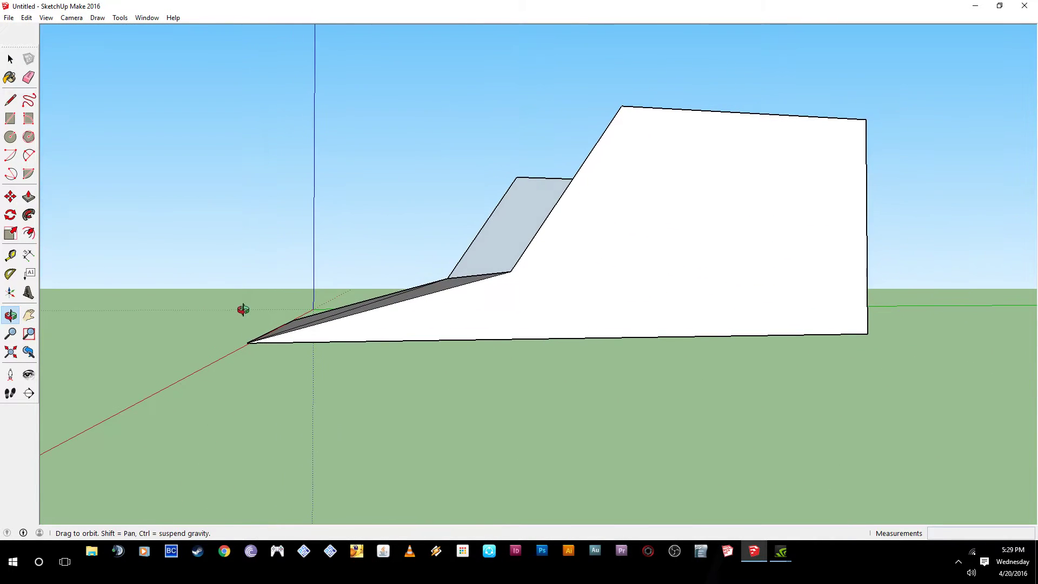
{"action": "scroll", "coordinate": [318, 308], "scroll_direction": "up", "scroll_amount": 5}
{"action": "middle_click_drag", "start_coordinate": [526, 308], "coordinate": [593, 411]}
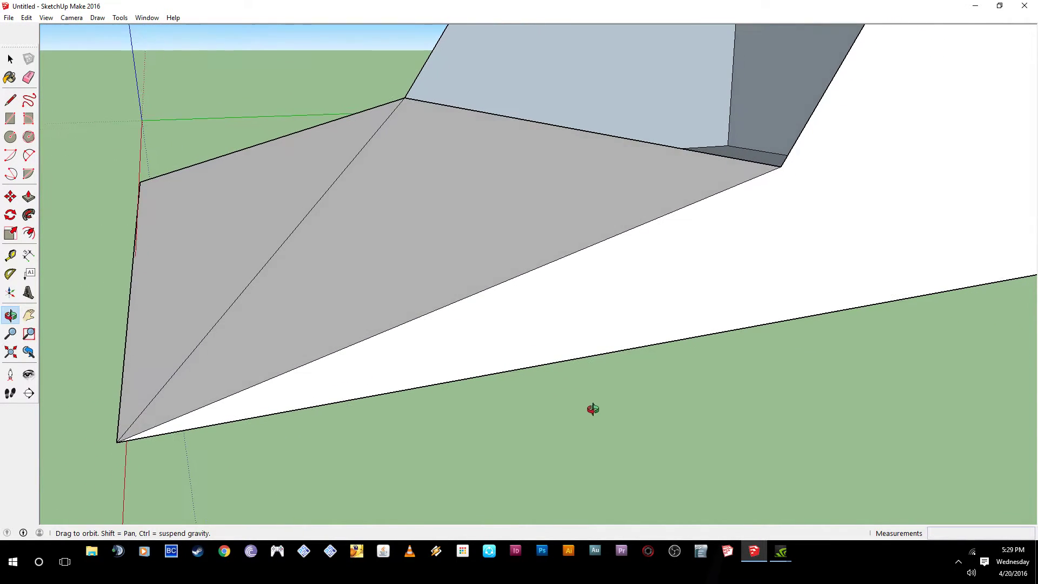
{"action": "middle_click_drag", "start_coordinate": [350, 344], "coordinate": [340, 293]}
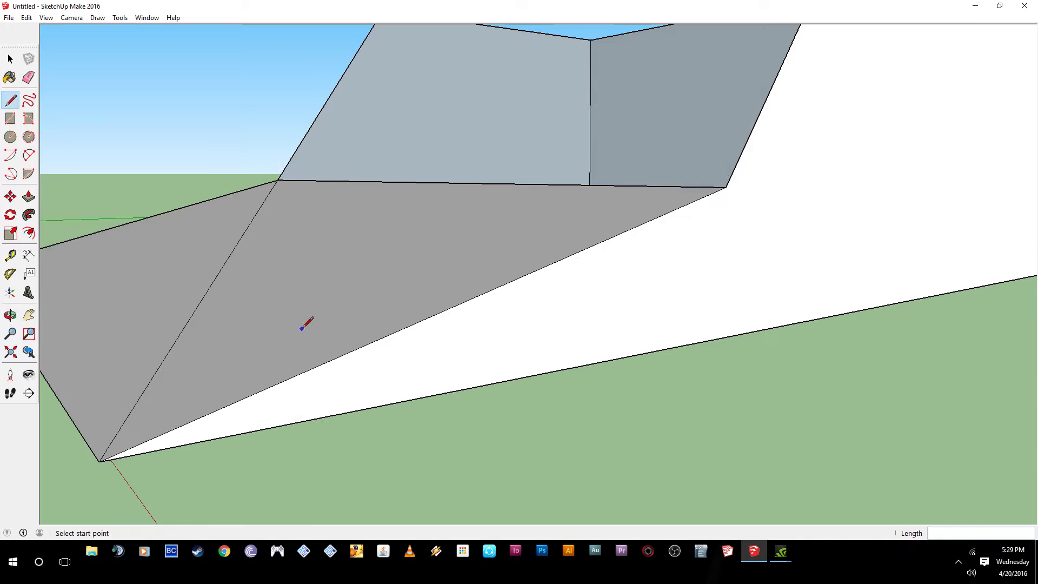
{"action": "scroll", "coordinate": [300, 331], "scroll_direction": "down", "scroll_amount": 2}
{"action": "scroll", "coordinate": [634, 347], "scroll_direction": "down", "scroll_amount": 2}
{"action": "scroll", "coordinate": [295, 387], "scroll_direction": "up", "scroll_amount": 4}
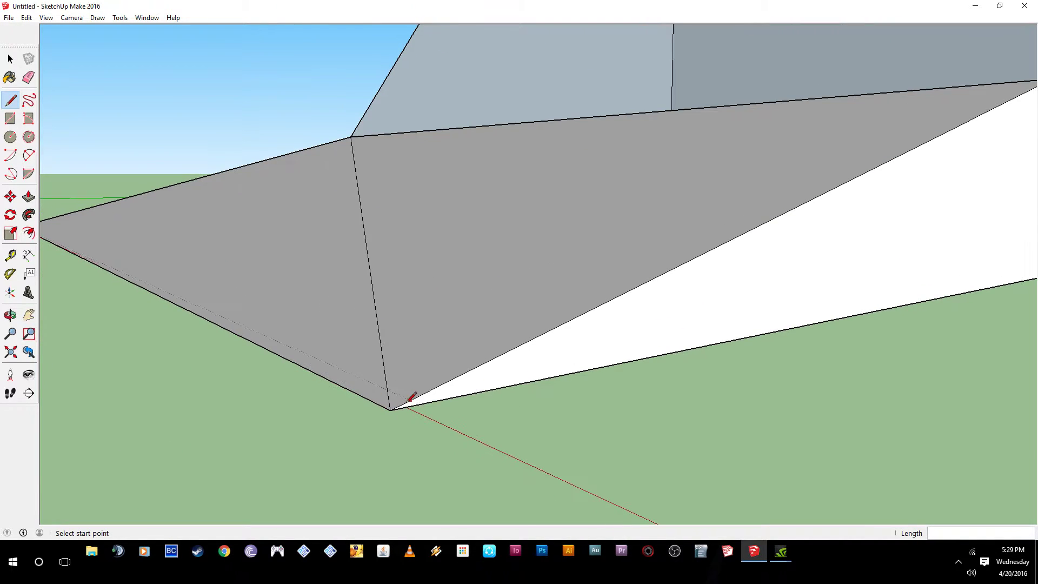
{"action": "middle_click_drag", "start_coordinate": [391, 342], "coordinate": [378, 225]}
{"action": "scroll", "coordinate": [389, 373], "scroll_direction": "up", "scroll_amount": 3}
{"action": "middle_click_drag", "start_coordinate": [385, 377], "coordinate": [392, 415]}
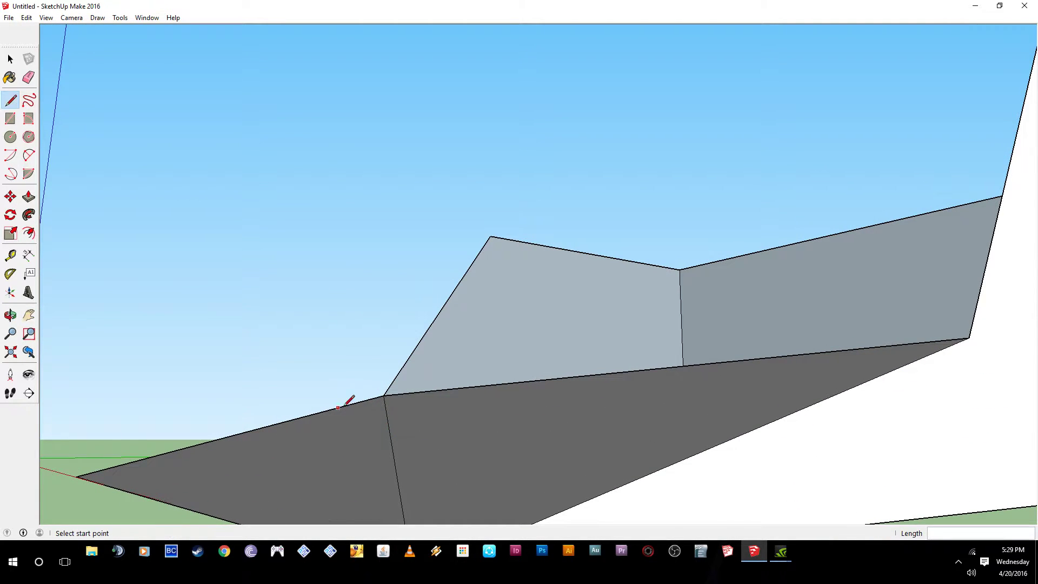
{"action": "scroll", "coordinate": [451, 394], "scroll_direction": "down", "scroll_amount": 3}
Step: Hide the diagonal edge across the sloping front
{"action": "middle_click_drag", "start_coordinate": [456, 398], "coordinate": [581, 430]}
{"action": "scroll", "coordinate": [580, 479], "scroll_direction": "down", "scroll_amount": 2}
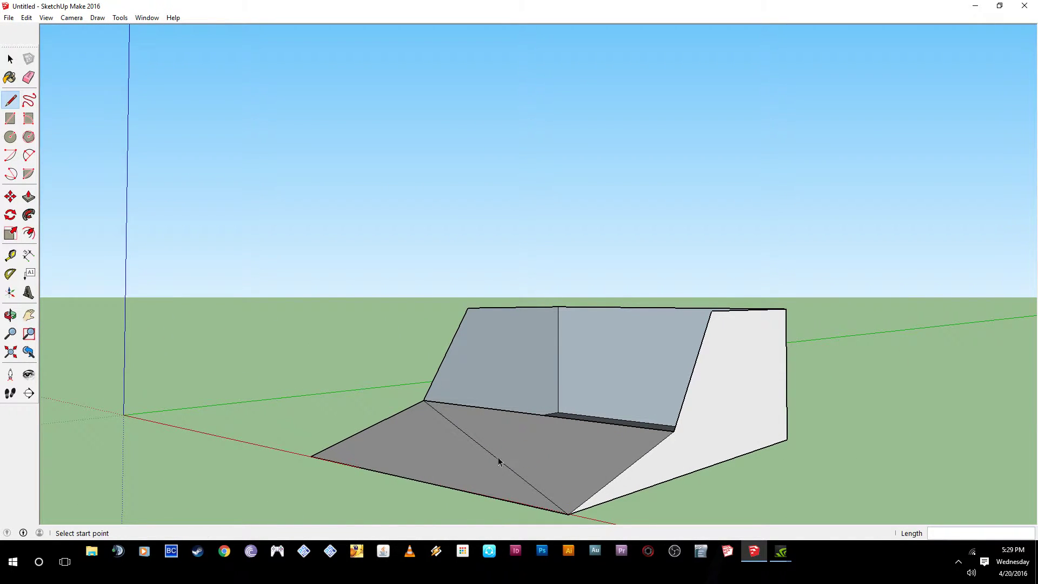
{"action": "key", "text": "space"}
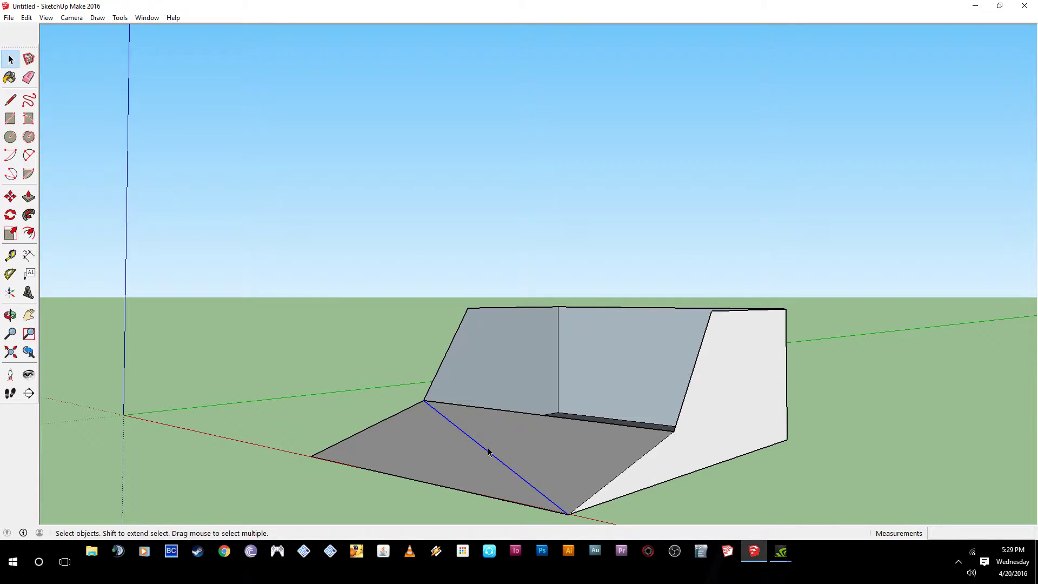
{"action": "right_click", "coordinate": [483, 447]}
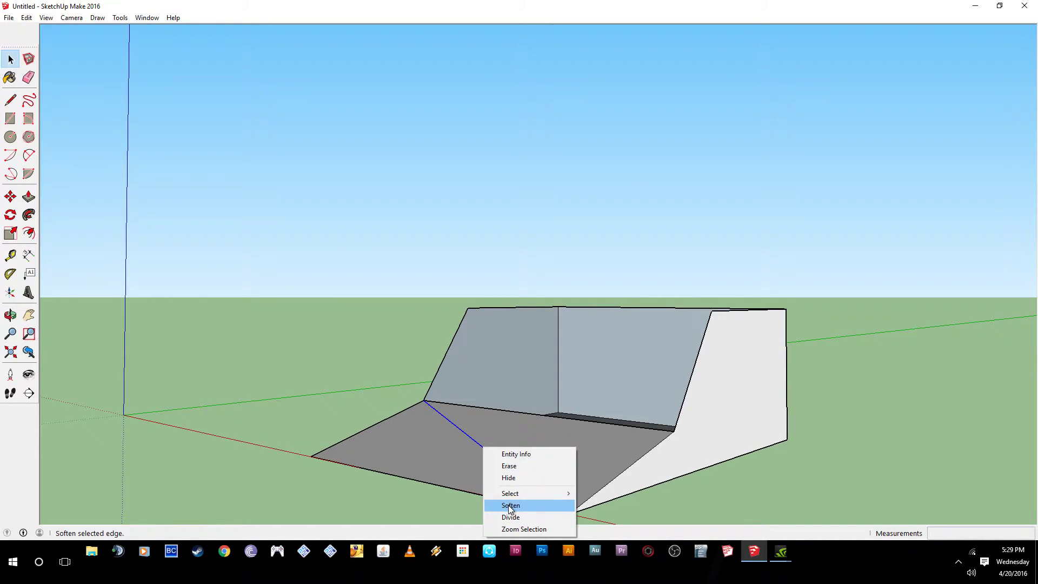
{"action": "left_click", "coordinate": [510, 480]}
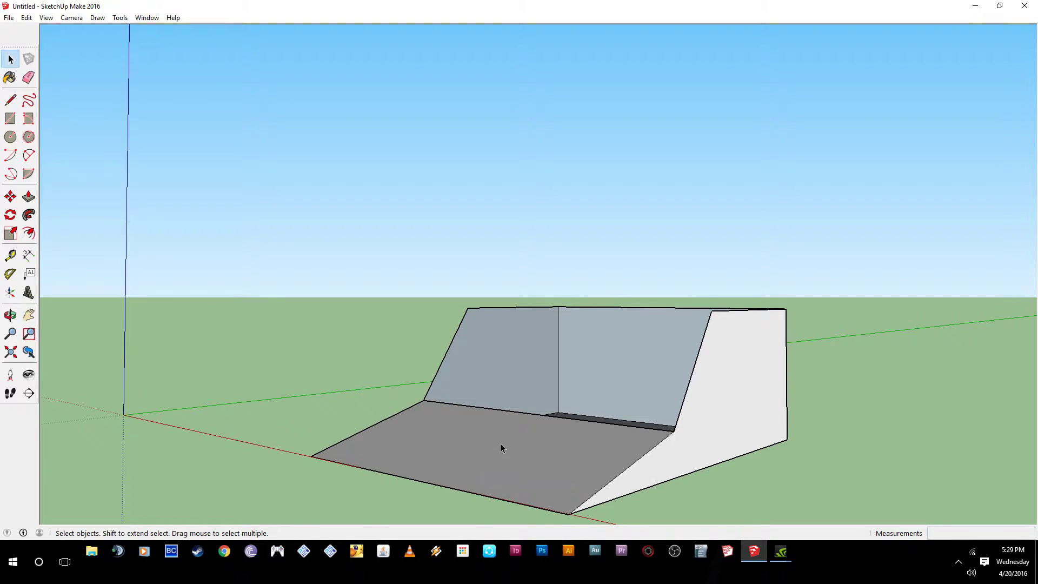
Step: Select the upper triangular half of the sloping front to check how the hidden diagonal divides the surface
{"action": "left_click", "coordinate": [484, 460]}
{"action": "left_click", "coordinate": [511, 467]}
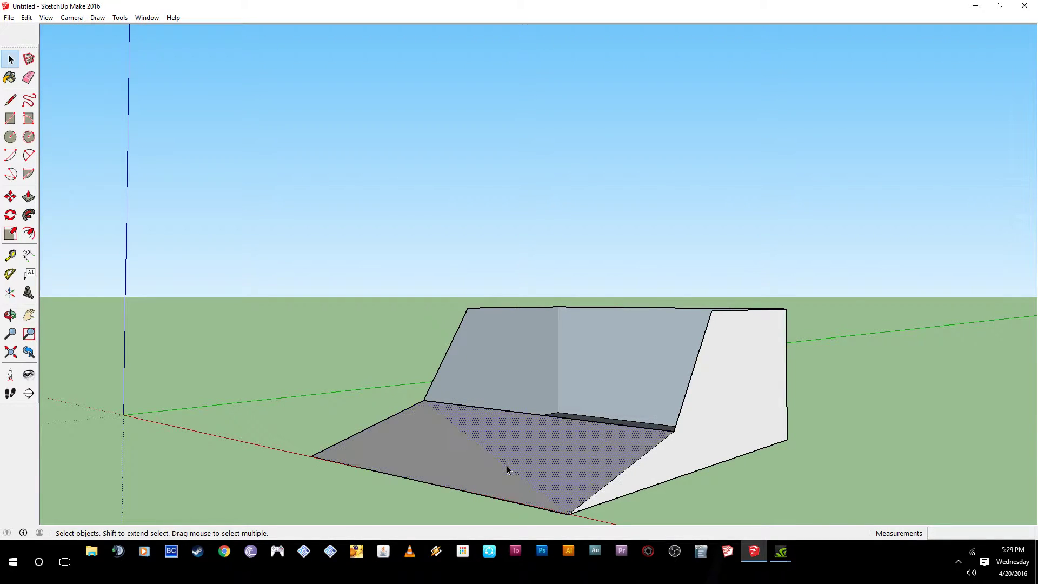
{"action": "left_click", "coordinate": [701, 551]}
Step: Draw an edge between the upper front corners of the two side walls to close the roof and the upper slope
{"action": "middle_click_drag", "start_coordinate": [570, 370], "coordinate": [528, 347]}
{"action": "key", "text": "l"}
{"action": "left_click", "coordinate": [357, 230]}
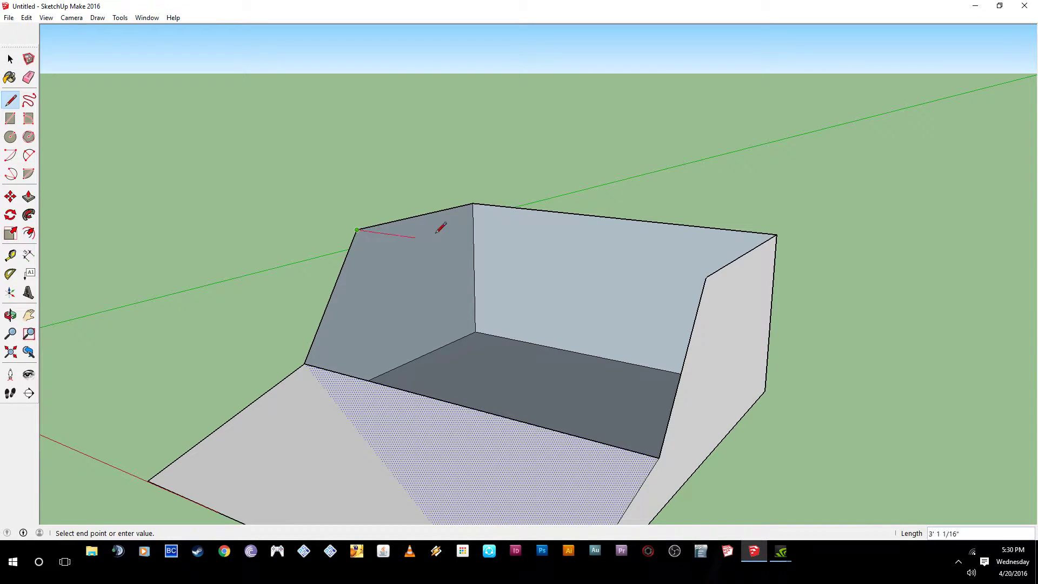
{"action": "left_click", "coordinate": [708, 276]}
Step: Examine the closed form's roof, upper slope, sloping front and side walls from several angles
{"action": "middle_click_drag", "start_coordinate": [757, 294], "coordinate": [460, 353]}
{"action": "scroll", "coordinate": [468, 349], "scroll_direction": "down", "scroll_amount": 4}
{"action": "middle_click_drag", "start_coordinate": [391, 360], "coordinate": [471, 370]}
{"action": "key", "text": "space"}
{"action": "middle_click_drag", "start_coordinate": [552, 352], "coordinate": [759, 283]}
{"action": "middle_click_drag", "start_coordinate": [420, 299], "coordinate": [614, 405]}
{"action": "middle_click_drag", "start_coordinate": [398, 320], "coordinate": [630, 292]}
{"action": "middle_click_drag", "start_coordinate": [506, 328], "coordinate": [368, 324]}
{"action": "middle_click_drag", "start_coordinate": [614, 366], "coordinate": [273, 339]}
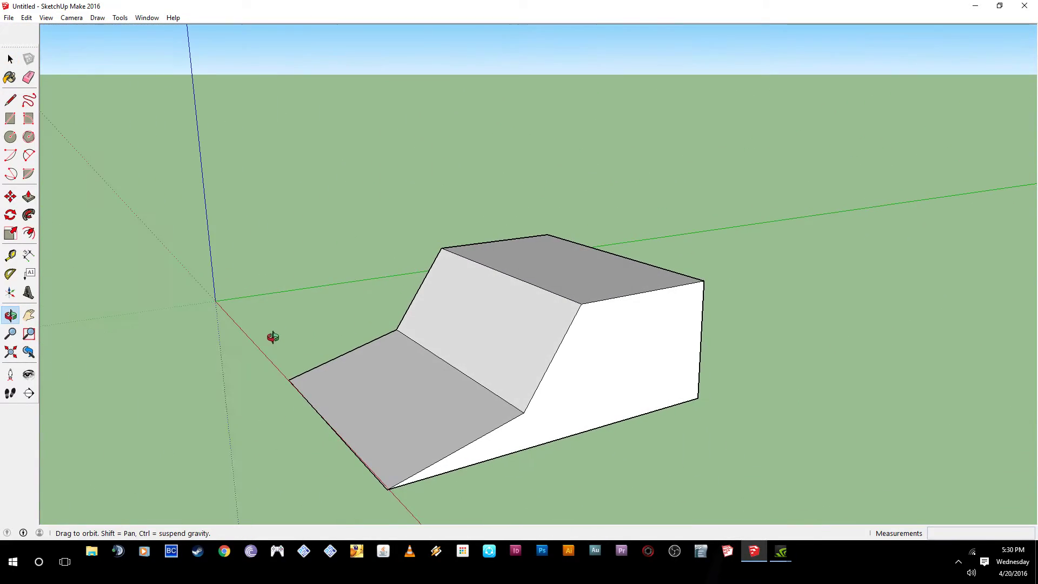
{"action": "scroll", "coordinate": [486, 358], "scroll_direction": "up", "scroll_amount": 3}
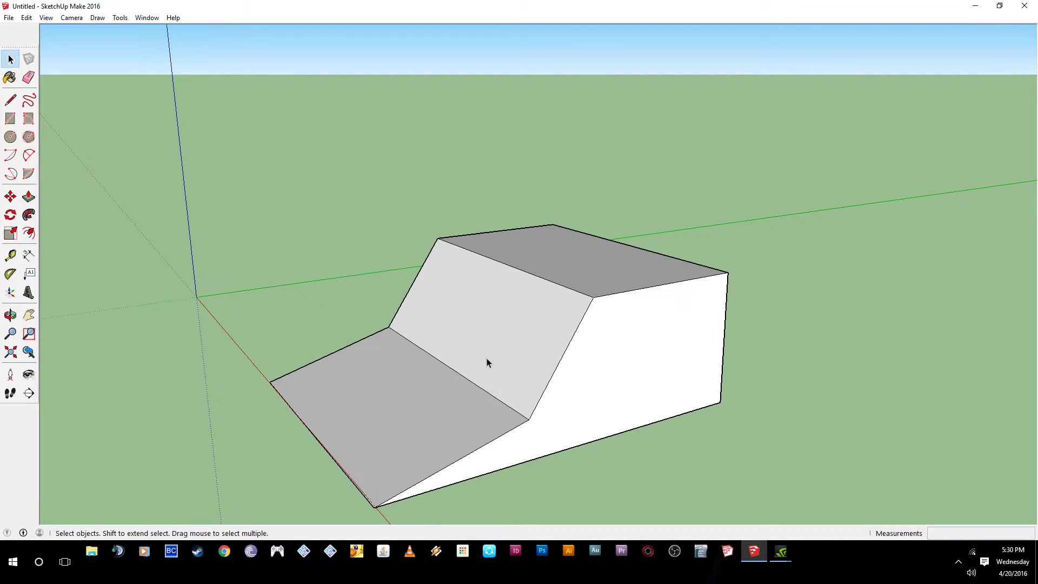
Step: Draw a three-sided window outline on the upper slope, about 4' 10" high, inset from the sides and roof and ending on the lower edge
{"action": "middle_click_drag", "start_coordinate": [481, 356], "coordinate": [647, 377]}
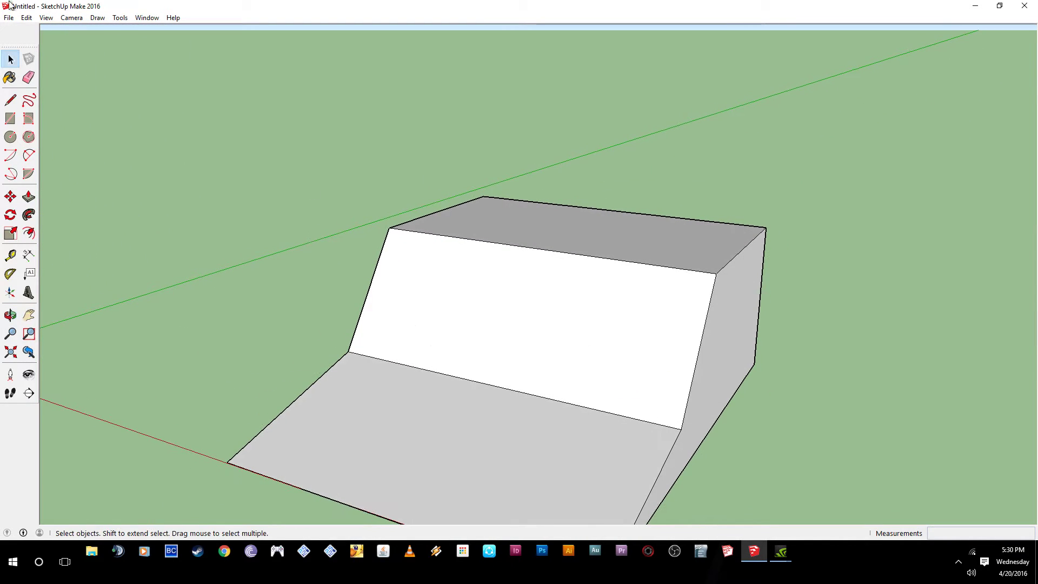
{"action": "left_click", "coordinate": [10, 101]}
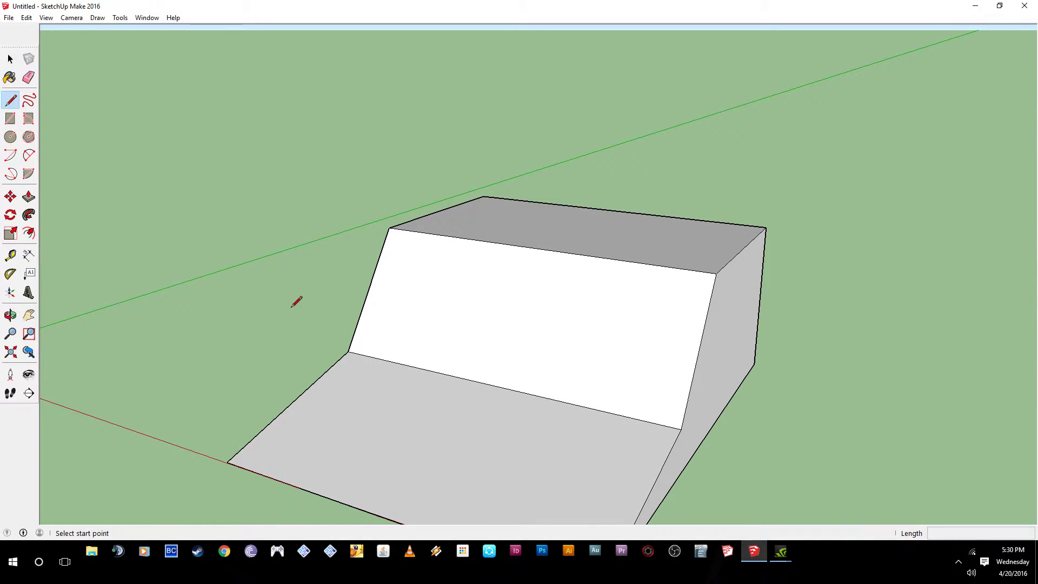
{"action": "left_click", "coordinate": [362, 354]}
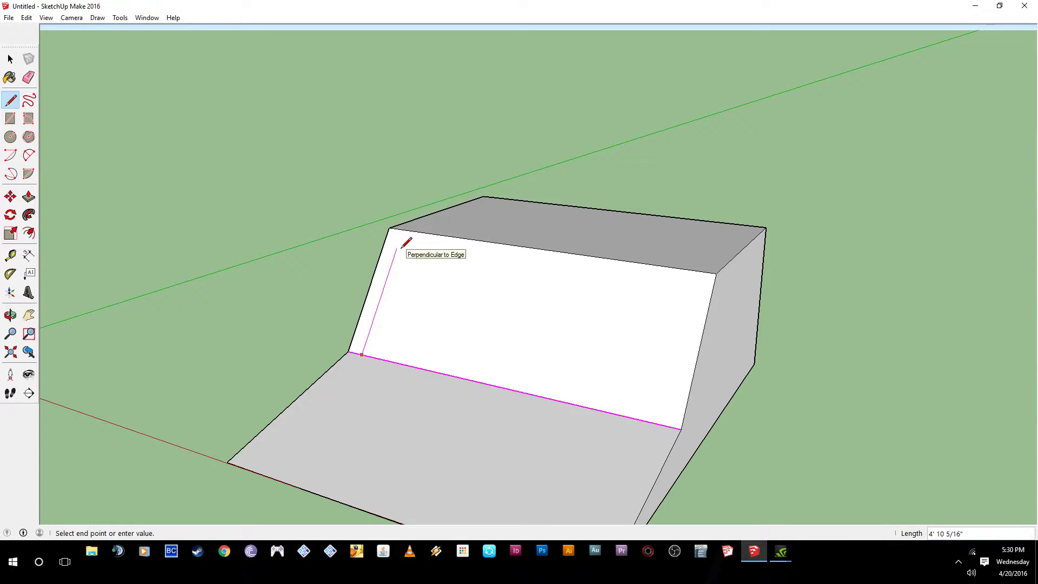
{"action": "left_click", "coordinate": [401, 247]}
{"action": "middle_click_drag", "start_coordinate": [436, 261], "coordinate": [524, 304]}
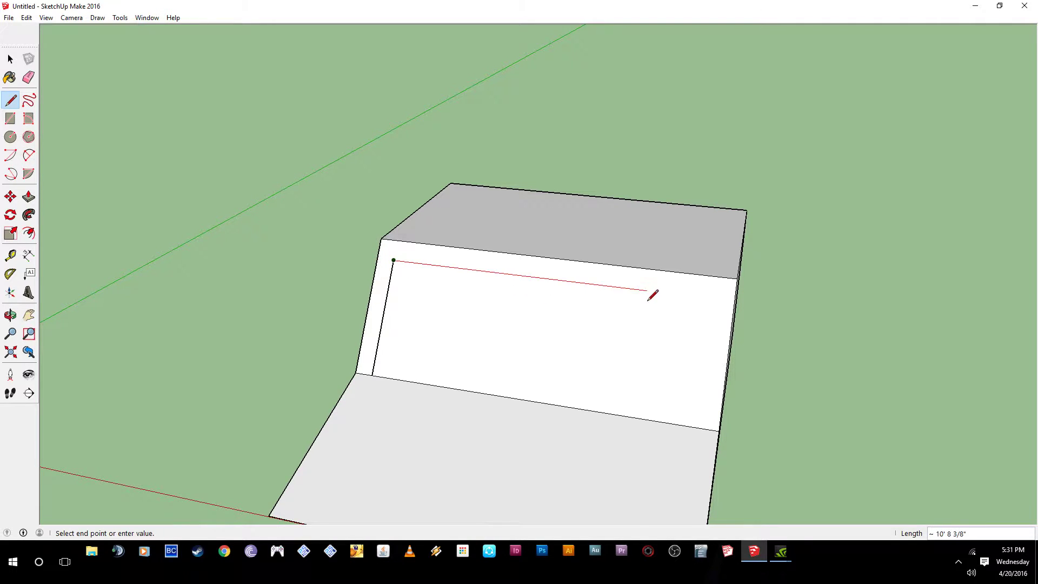
{"action": "left_click", "coordinate": [719, 299]}
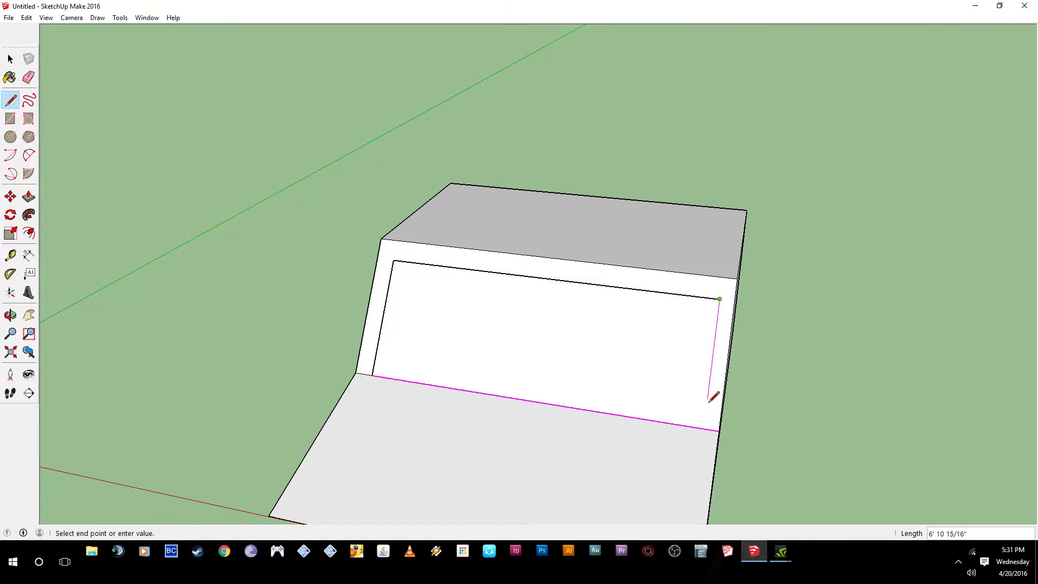
{"action": "left_click", "coordinate": [704, 428]}
{"action": "middle_click_drag", "start_coordinate": [707, 420], "coordinate": [589, 402]}
{"action": "key", "text": "space"}
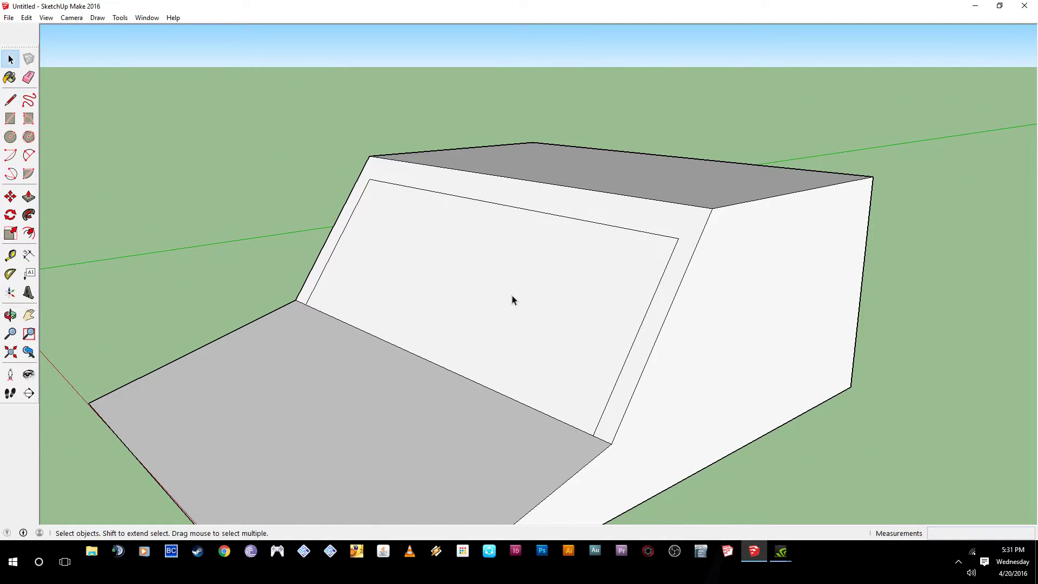
Step: Delete the inset window face on the upper slope to look inside, and undo the deletion
{"action": "left_click", "coordinate": [432, 308]}
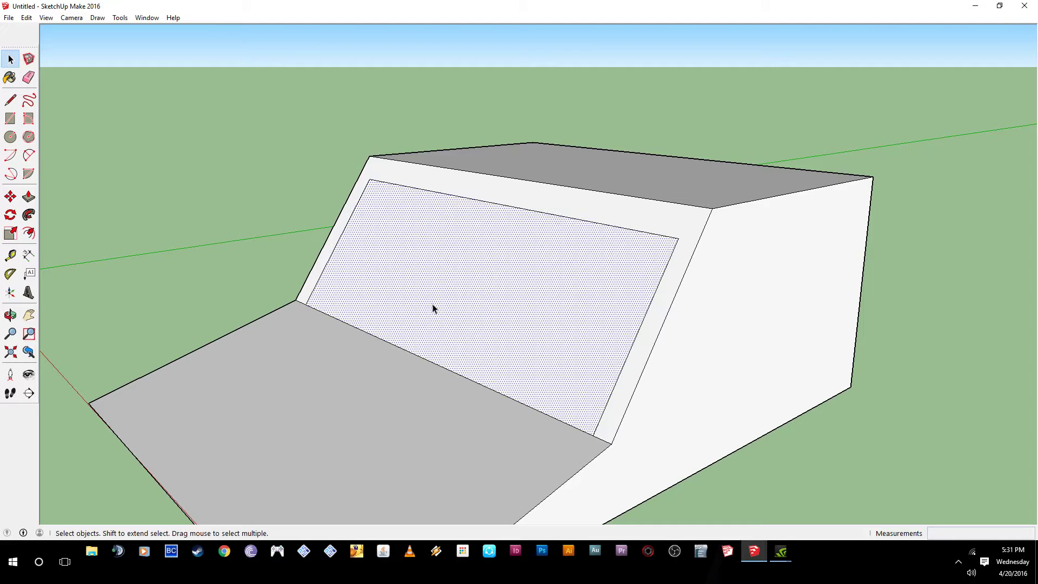
{"action": "key", "text": "Delete"}
{"action": "middle_click_drag", "start_coordinate": [433, 308], "coordinate": [459, 339]}
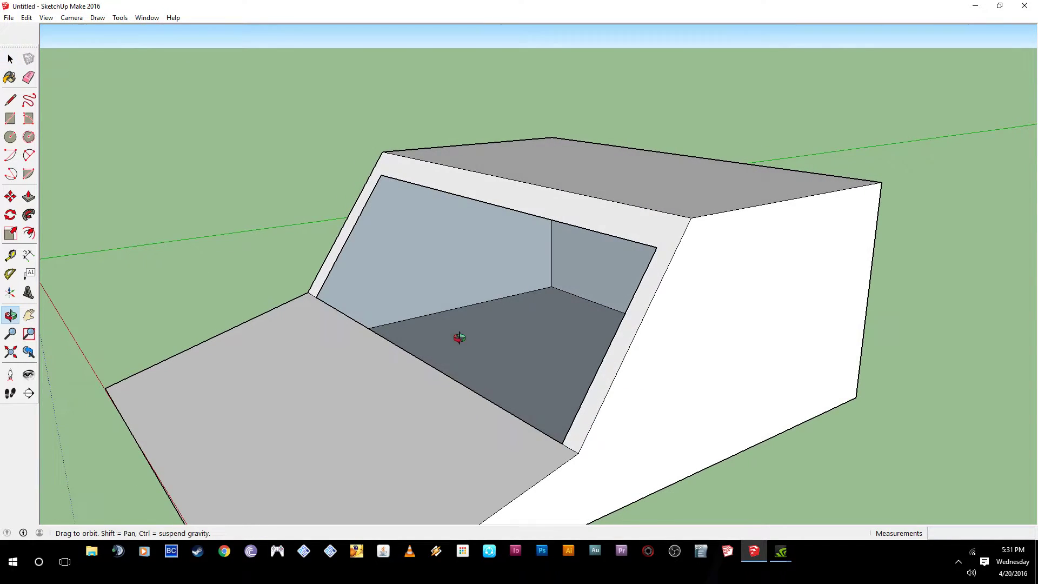
{"action": "key", "text": "ctrl+z"}
Step: Show the Materials section in the Default Tray
{"action": "left_click", "coordinate": [147, 18]}
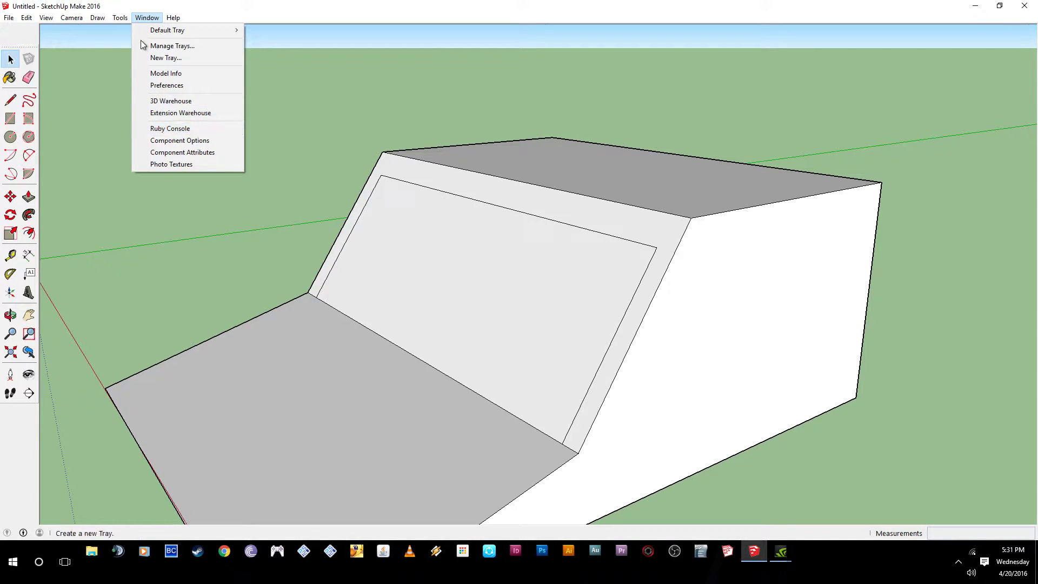
{"action": "mouse_move", "coordinate": [121, 18]}
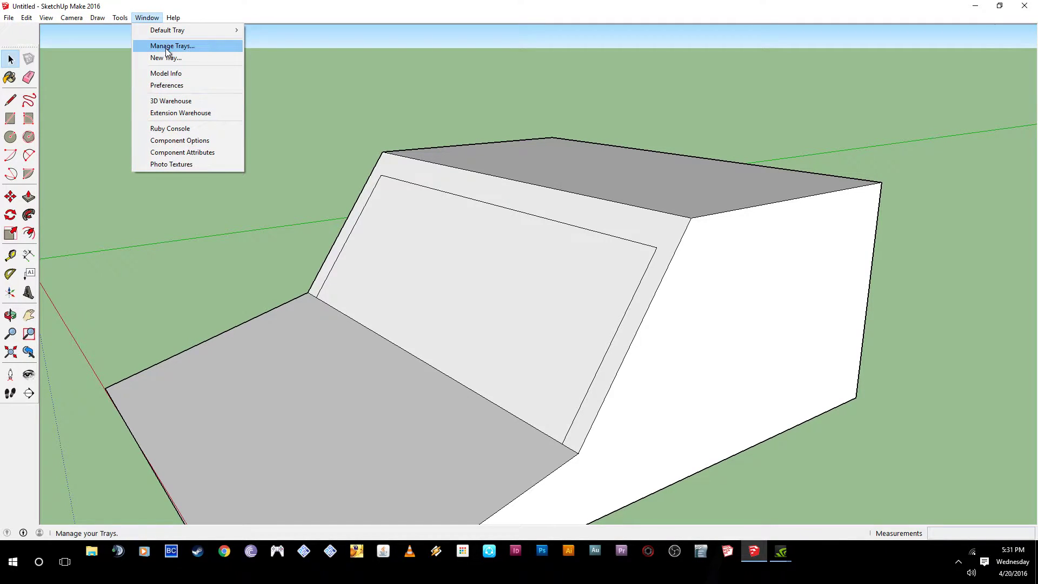
{"action": "mouse_move", "coordinate": [170, 30]}
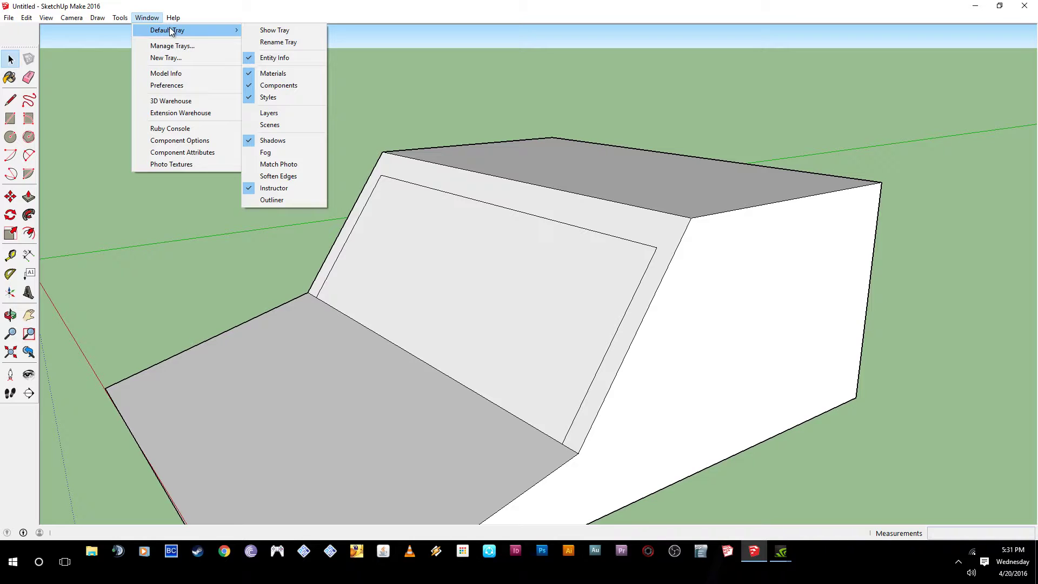
{"action": "left_click", "coordinate": [288, 75]}
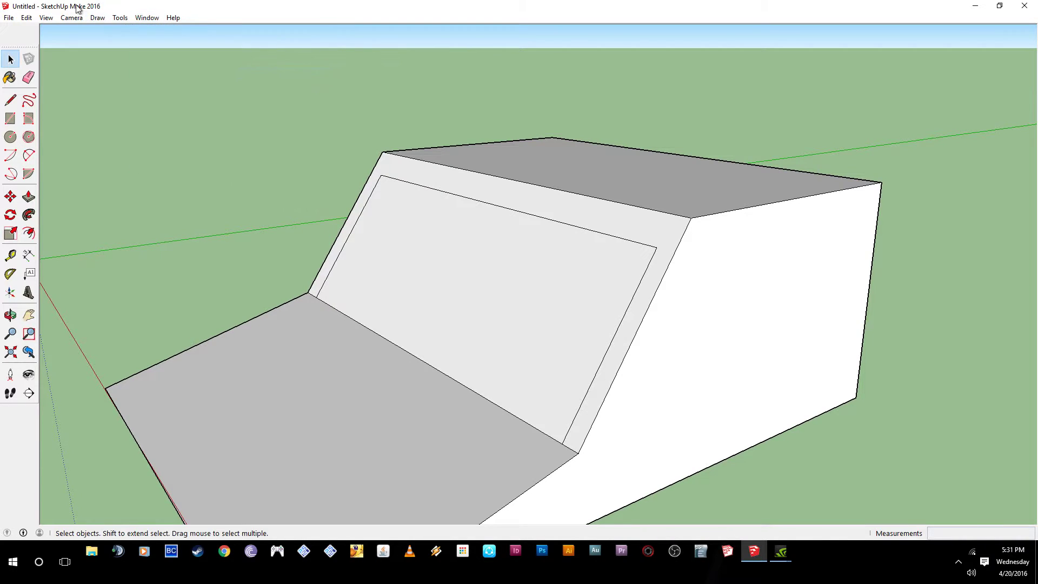
{"action": "left_click", "coordinate": [146, 18]}
{"action": "mouse_move", "coordinate": [190, 36]}
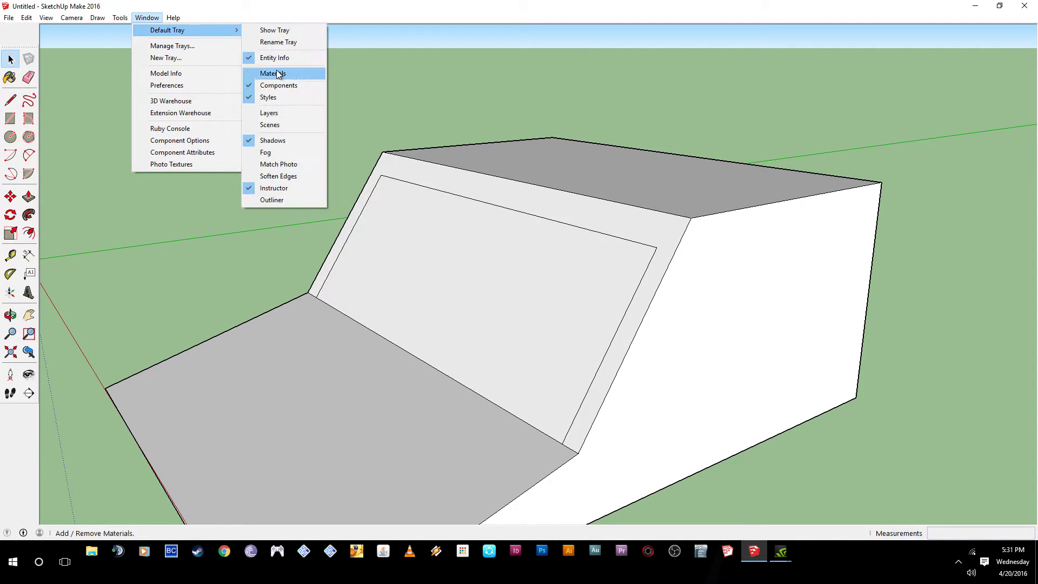
{"action": "left_click", "coordinate": [276, 74]}
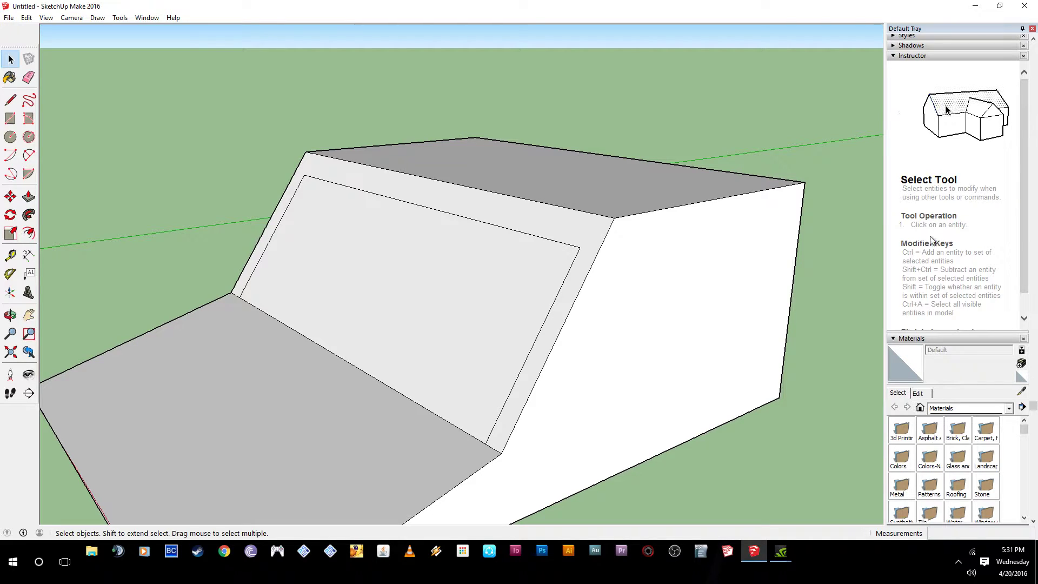
Step: Browse the material collections, including Window Coverings, and open Glass and Mirrors
{"action": "scroll", "coordinate": [946, 458], "scroll_direction": "down", "scroll_amount": 2}
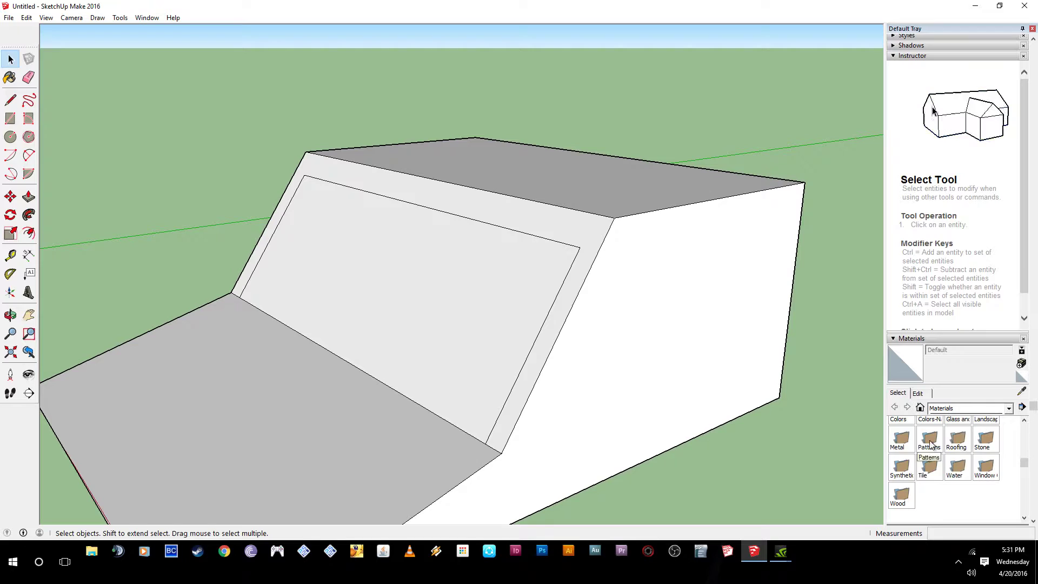
{"action": "scroll", "coordinate": [925, 458], "scroll_direction": "up", "scroll_amount": 2}
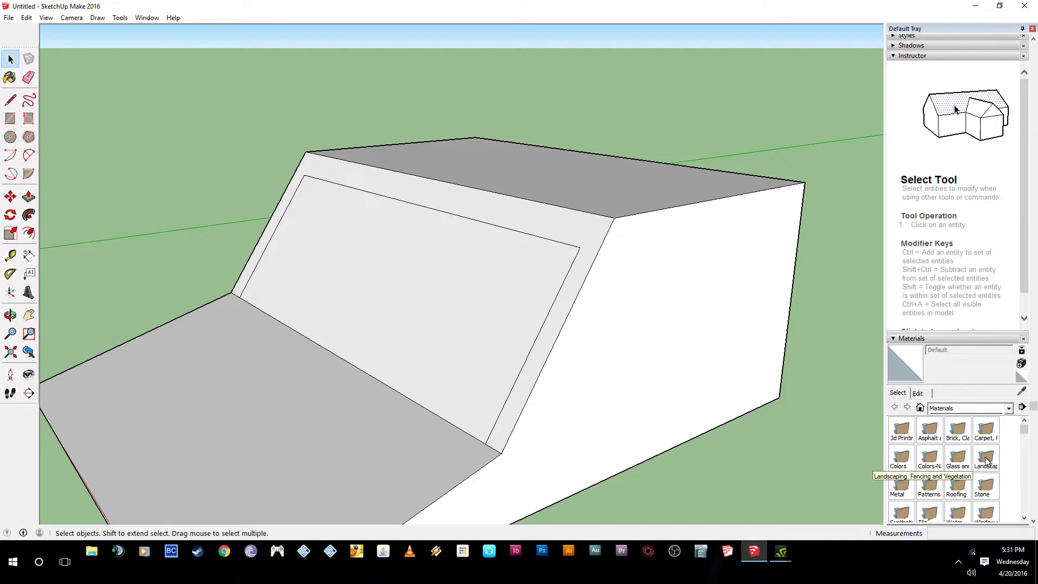
{"action": "left_click_drag", "start_coordinate": [1024, 435], "coordinate": [1025, 449]}
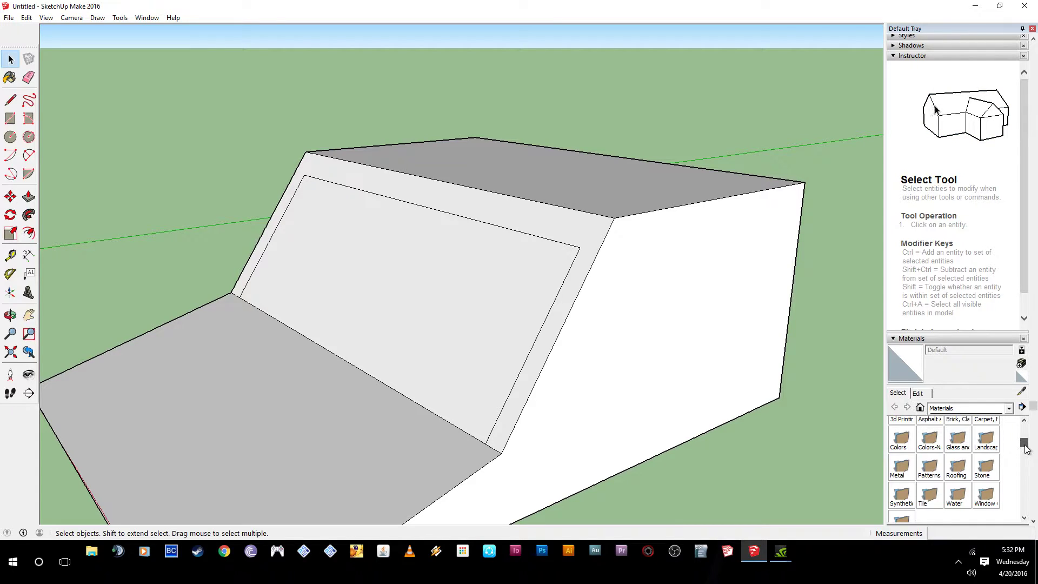
{"action": "left_click_drag", "start_coordinate": [1026, 449], "coordinate": [1025, 459]}
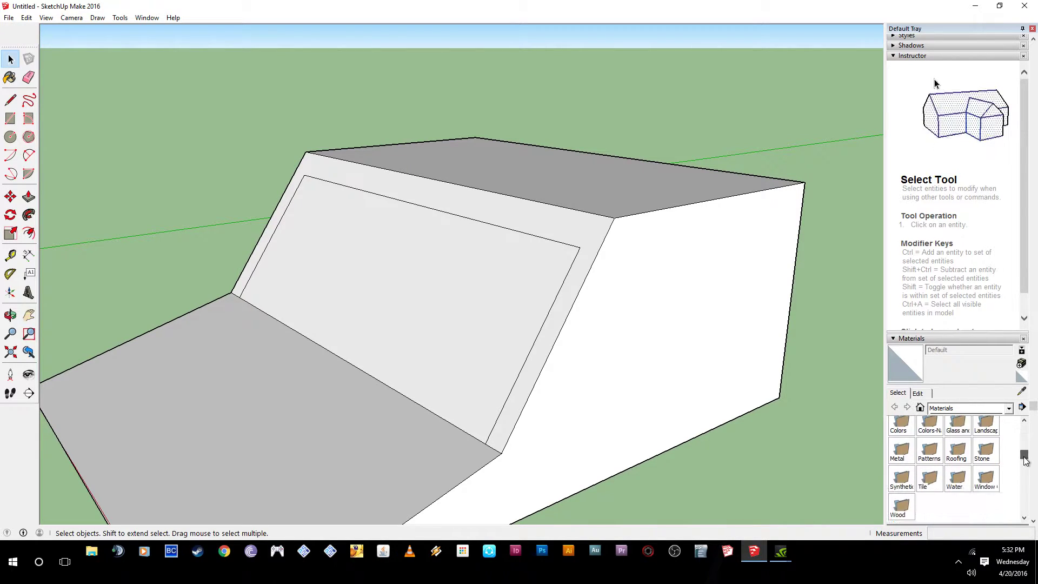
{"action": "left_click", "coordinate": [980, 490]}
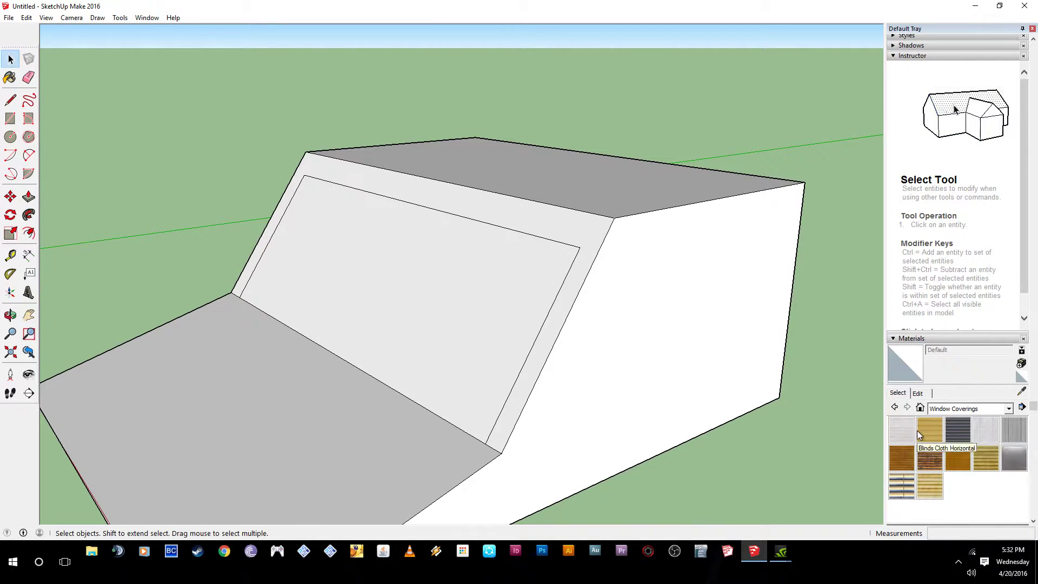
{"action": "left_click", "coordinate": [967, 411]}
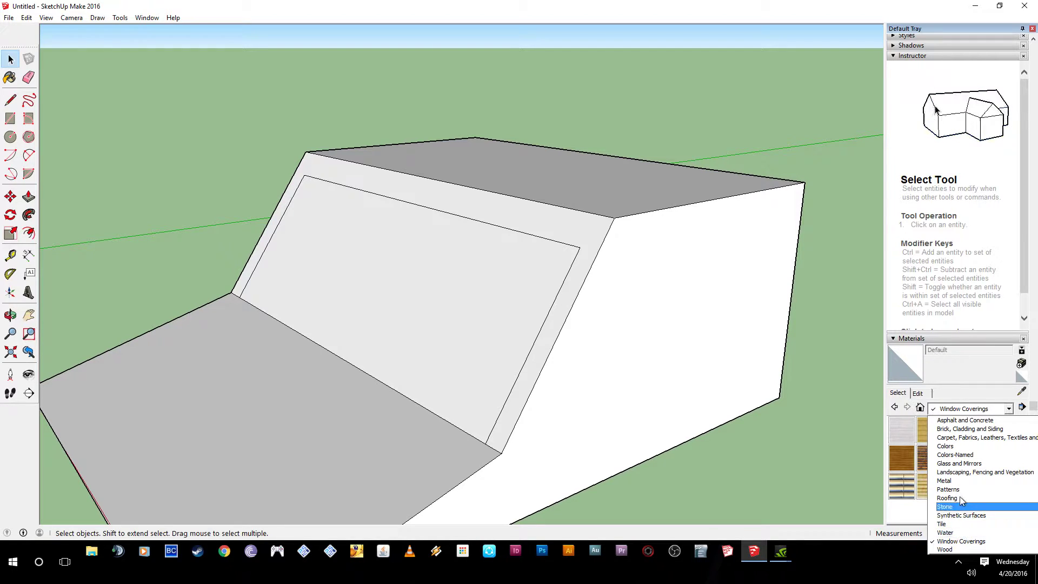
{"action": "left_click", "coordinate": [958, 463]}
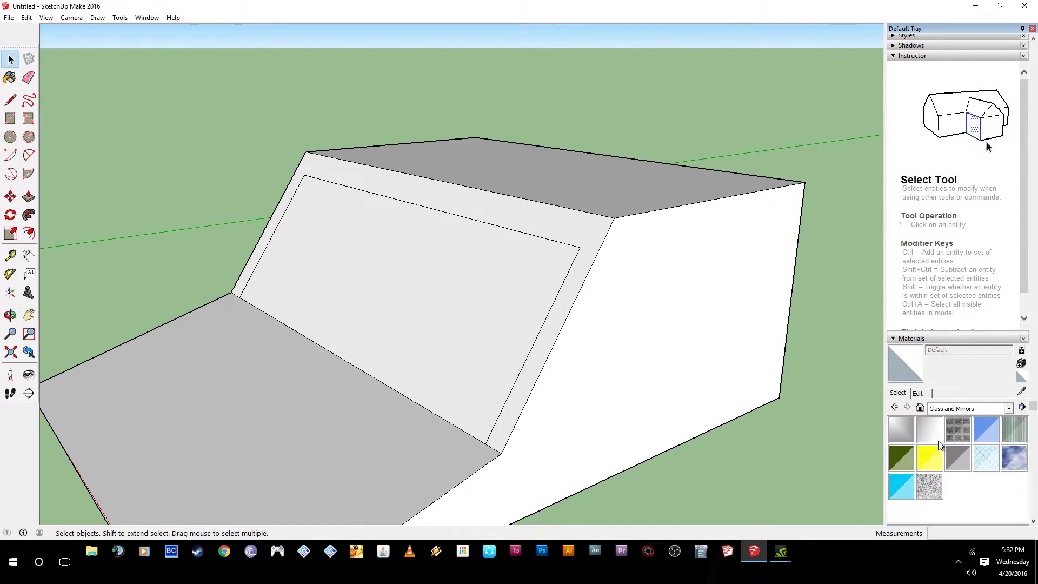
Step: Try Mirror 01 and the lighter mirror material beside it on the window face of the upper slope
{"action": "left_click", "coordinate": [899, 427]}
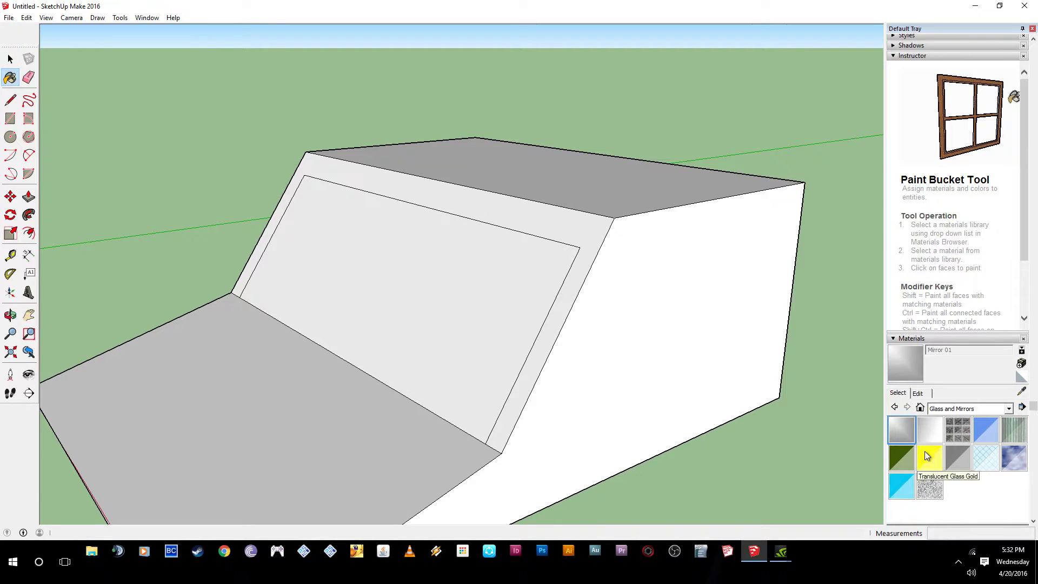
{"action": "left_click", "coordinate": [490, 301]}
{"action": "mouse_move", "coordinate": [485, 299]}
{"action": "middle_mouse_down"}
{"action": "mouse_move", "coordinate": [500, 336]}
{"action": "mouse_move", "coordinate": [658, 327]}
{"action": "mouse_move", "coordinate": [728, 297]}
{"action": "mouse_move", "coordinate": [586, 378]}
{"action": "mouse_move", "coordinate": [353, 305]}
{"action": "middle_mouse_up"}
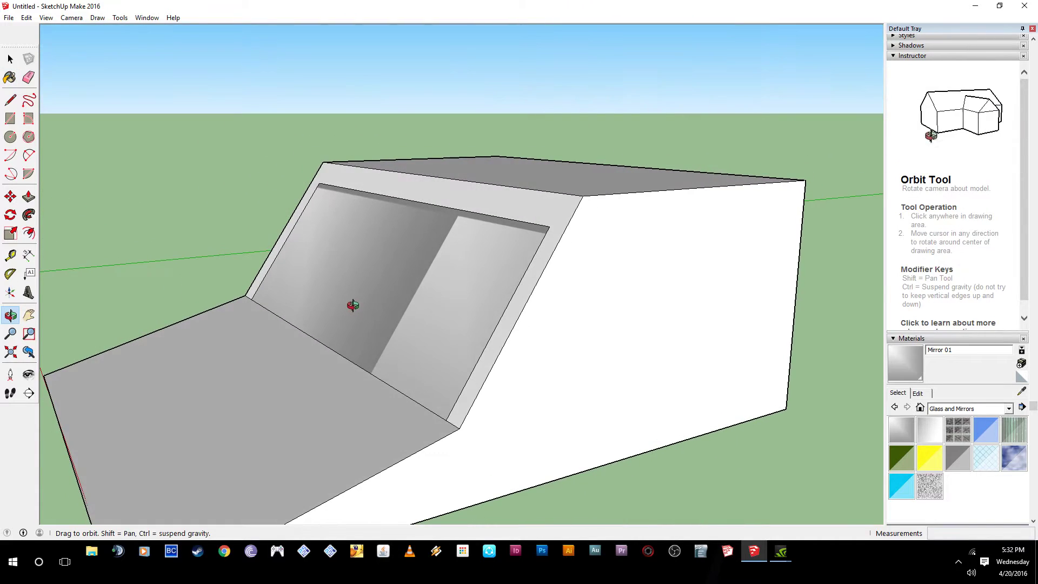
{"action": "left_click", "coordinate": [928, 436]}
{"action": "left_click", "coordinate": [433, 284]}
Step: Paint the window face on the upper slope with Translucent Glass Blue
{"action": "mouse_move", "coordinate": [420, 290]}
{"action": "middle_mouse_down"}
{"action": "mouse_move", "coordinate": [600, 373]}
{"action": "mouse_move", "coordinate": [363, 232]}
{"action": "mouse_move", "coordinate": [686, 246]}
{"action": "mouse_move", "coordinate": [598, 160]}
{"action": "mouse_move", "coordinate": [366, 306]}
{"action": "mouse_move", "coordinate": [409, 350]}
{"action": "mouse_move", "coordinate": [549, 332]}
{"action": "mouse_move", "coordinate": [704, 364]}
{"action": "mouse_move", "coordinate": [605, 336]}
{"action": "mouse_move", "coordinate": [538, 343]}
{"action": "middle_mouse_up"}
{"action": "left_click", "coordinate": [985, 427]}
{"action": "left_click", "coordinate": [589, 366]}
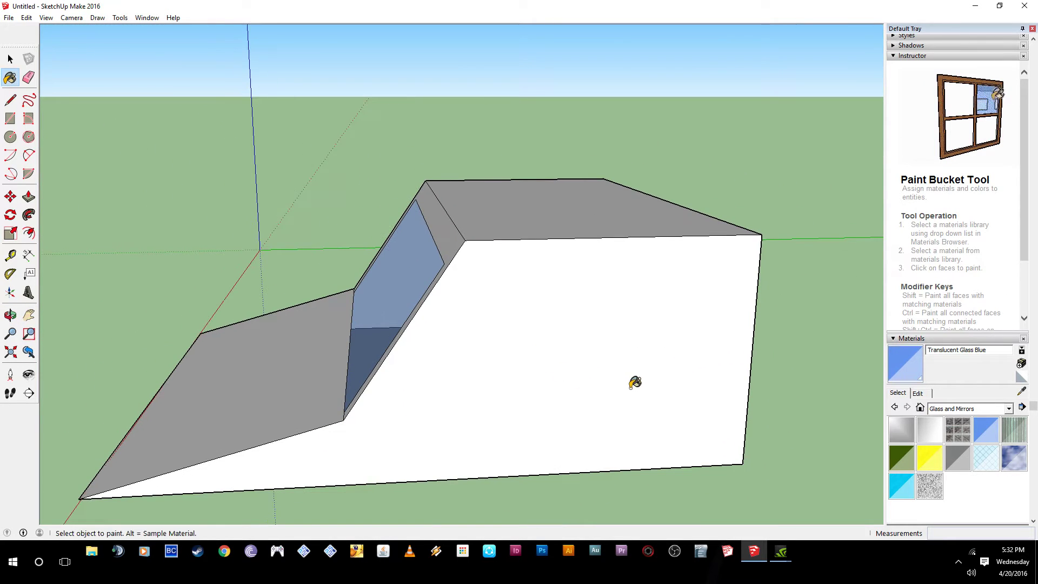
Step: Draw an edge from the front window's upper corner to the side wall and continue it about 5 3/4" along the green axis on that wall
{"action": "key", "text": "l"}
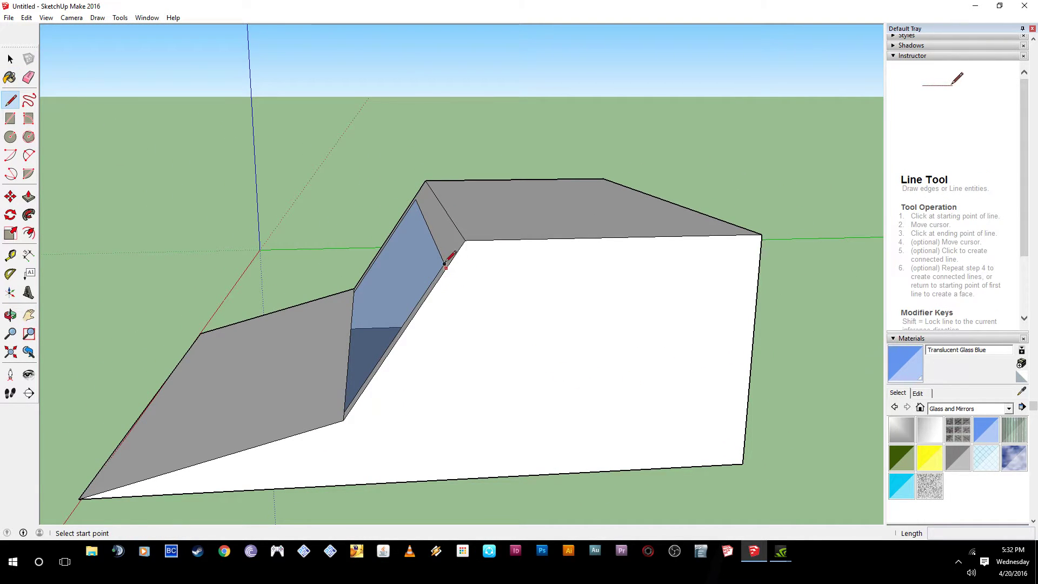
{"action": "middle_click_drag", "start_coordinate": [453, 262], "coordinate": [562, 302]}
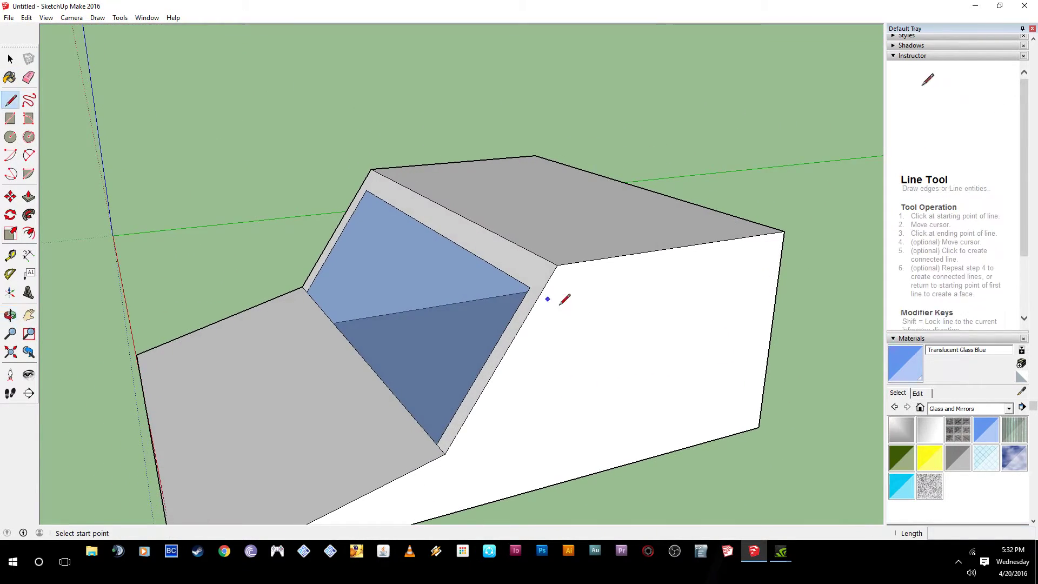
{"action": "left_click", "coordinate": [530, 287]}
{"action": "left_click", "coordinate": [540, 293]}
{"action": "left_click", "coordinate": [540, 293]}
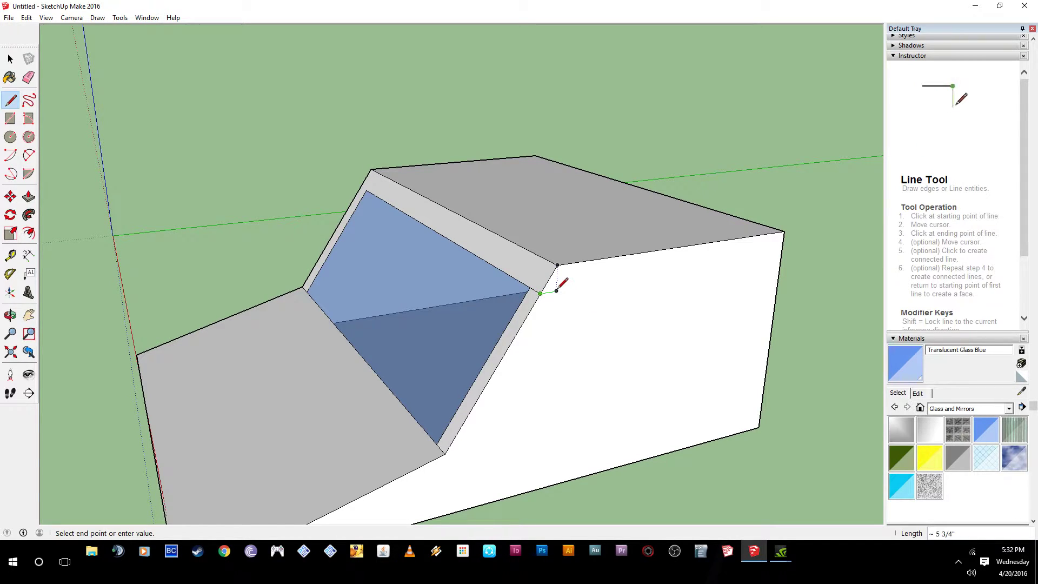
{"action": "left_click", "coordinate": [557, 291]}
{"action": "middle_click_drag", "start_coordinate": [566, 296], "coordinate": [489, 275]}
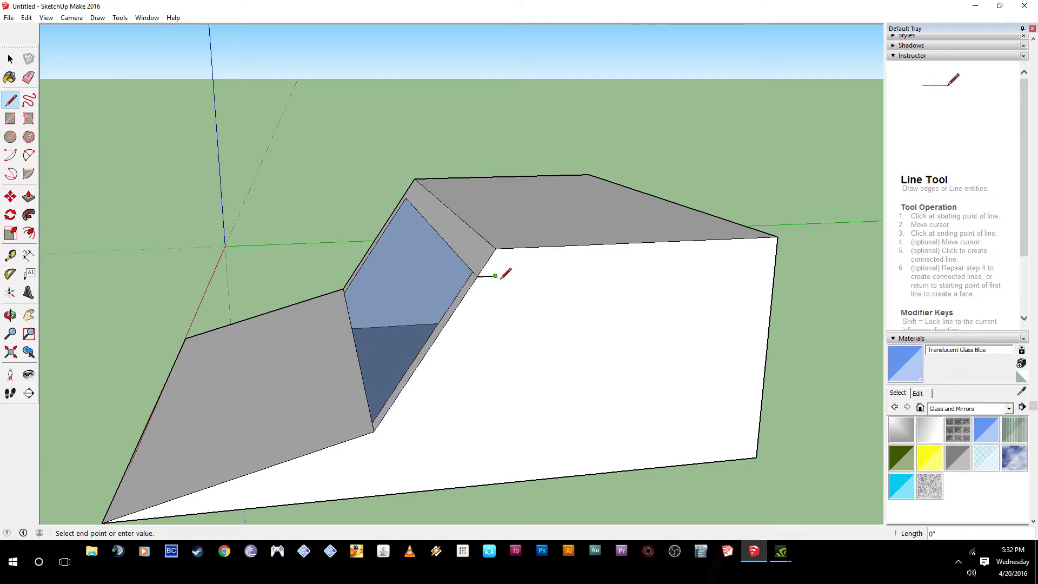
Step: Outline a rectangular side window about 7' 4 1/2" long on the side wall, starting from the end of the short green-axis edge
{"action": "middle_click_drag", "start_coordinate": [703, 260], "coordinate": [694, 294]}
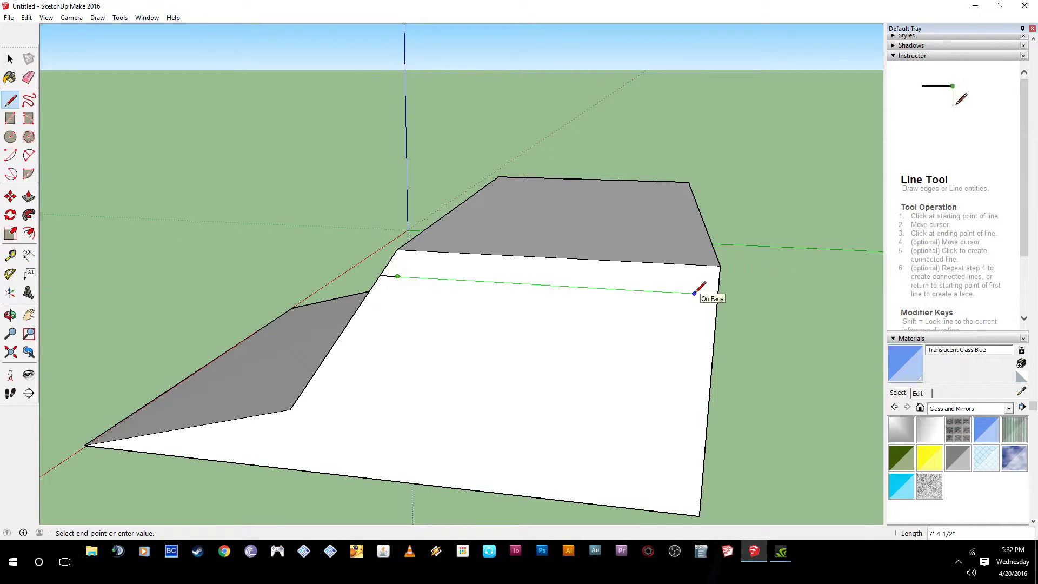
{"action": "left_click", "coordinate": [694, 293]}
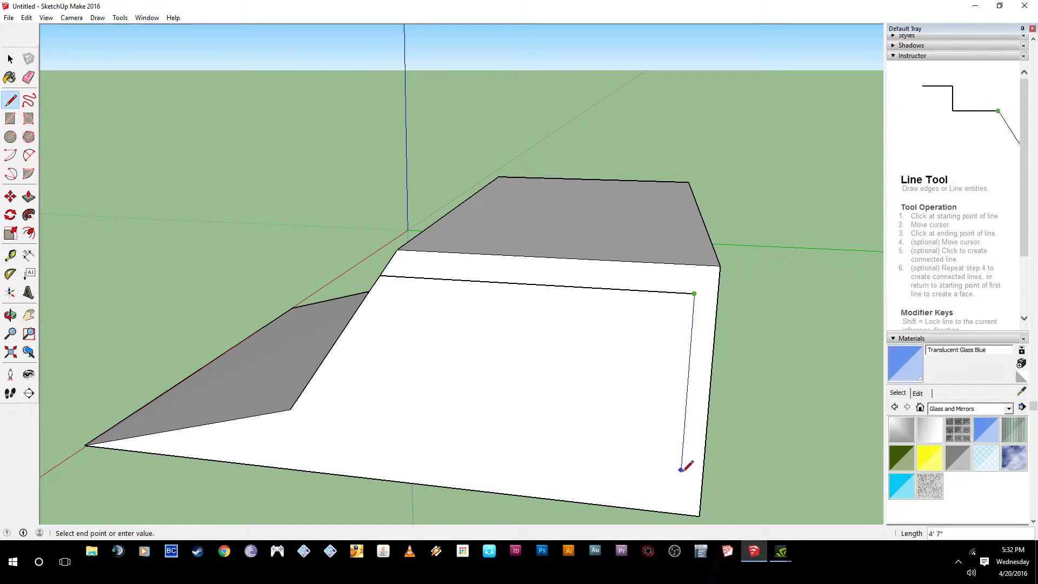
{"action": "left_click", "coordinate": [680, 498]}
{"action": "middle_click_drag", "start_coordinate": [357, 436], "coordinate": [428, 429]}
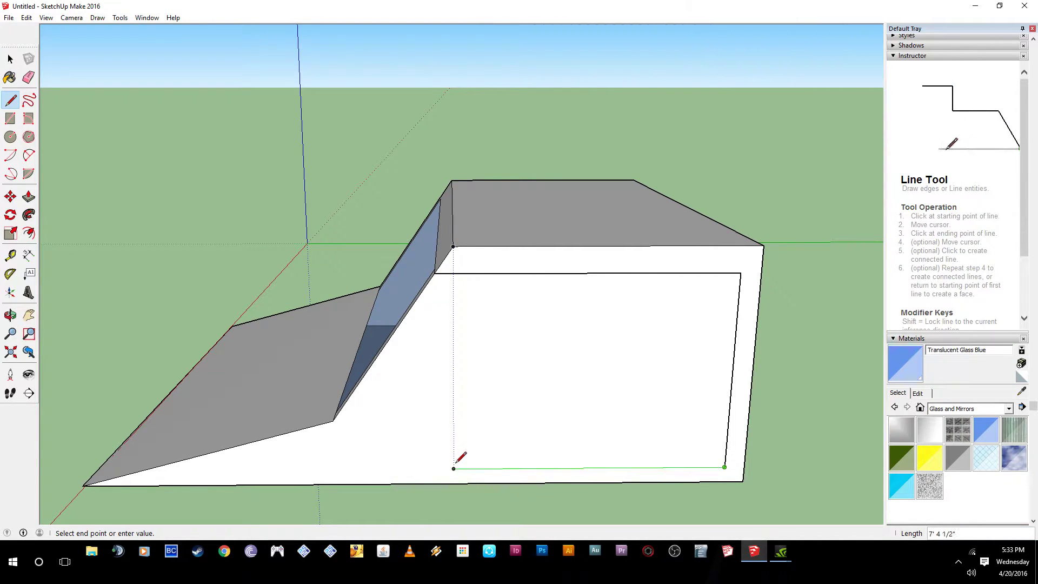
{"action": "left_click", "coordinate": [453, 468]}
{"action": "left_click", "coordinate": [453, 273]}
{"action": "middle_click_drag", "start_coordinate": [505, 382], "coordinate": [588, 303]}
Step: Delete the short edges linking the side window's upper corner to the front window's corner
{"action": "key", "text": "space"}
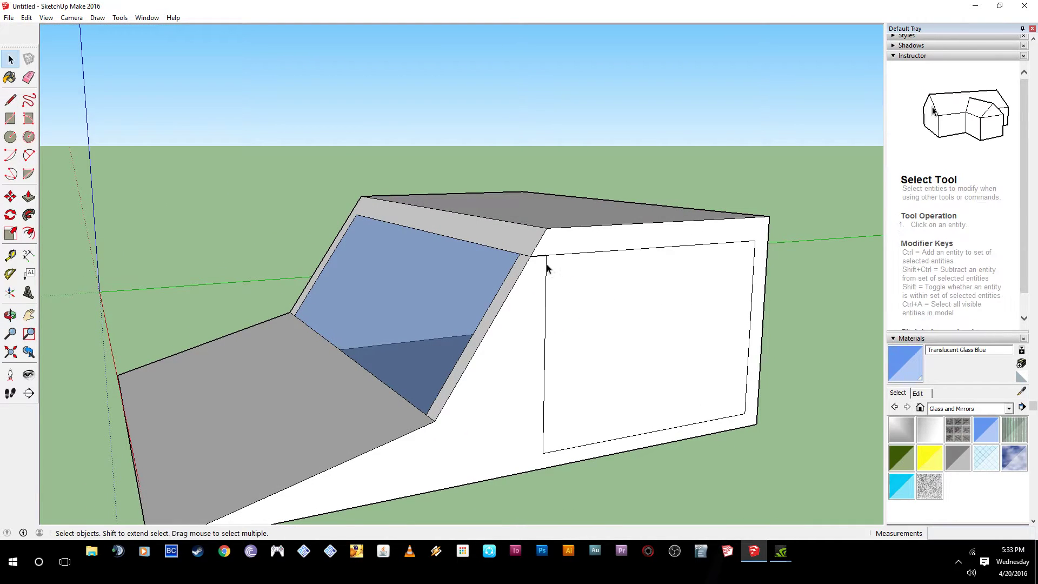
{"action": "left_click", "coordinate": [541, 256]}
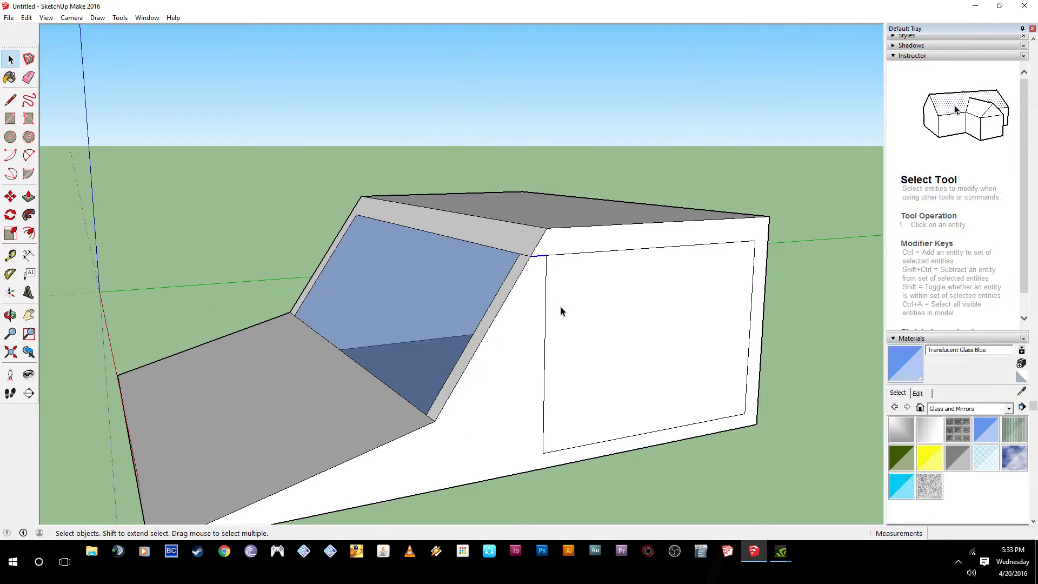
{"action": "key", "text": "Delete"}
{"action": "left_click", "coordinate": [525, 254]}
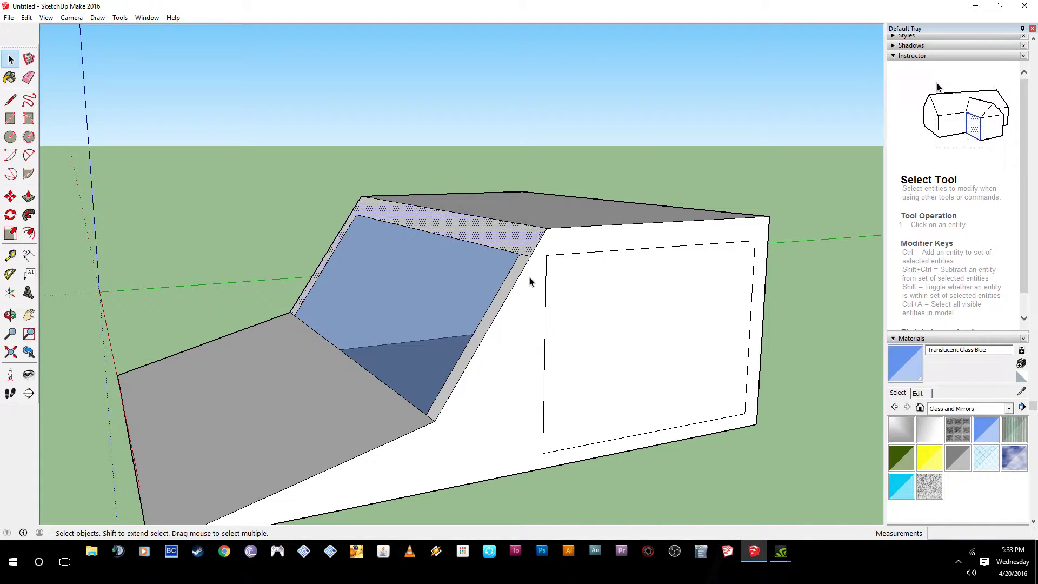
{"action": "left_click", "coordinate": [526, 255]}
{"action": "key", "text": "Delete"}
Step: Paint the side window face with Translucent Glass Blue
{"action": "middle_click_drag", "start_coordinate": [546, 301], "coordinate": [373, 276]}
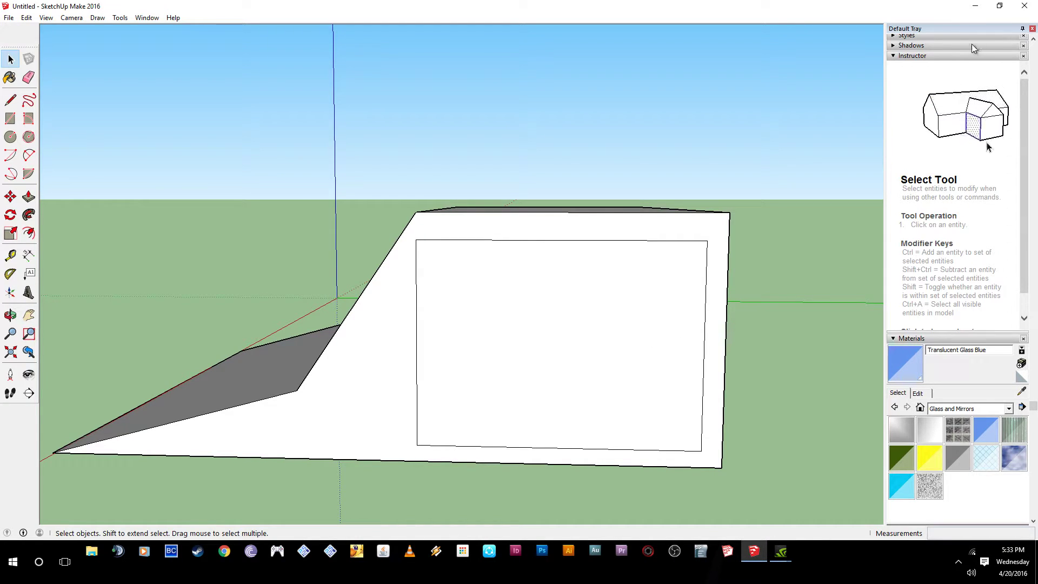
{"action": "left_click", "coordinate": [894, 56]}
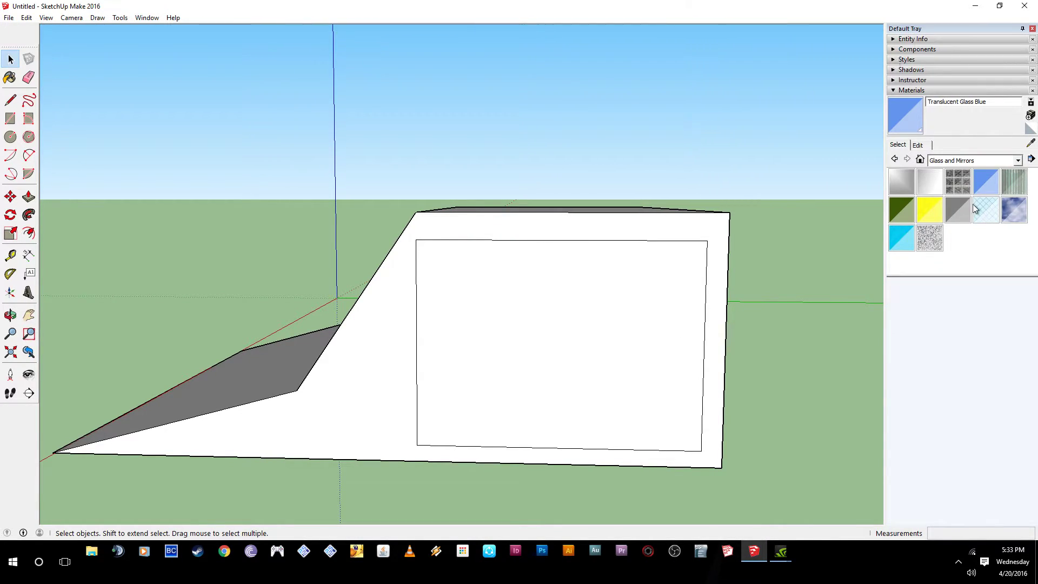
{"action": "left_click", "coordinate": [986, 184]}
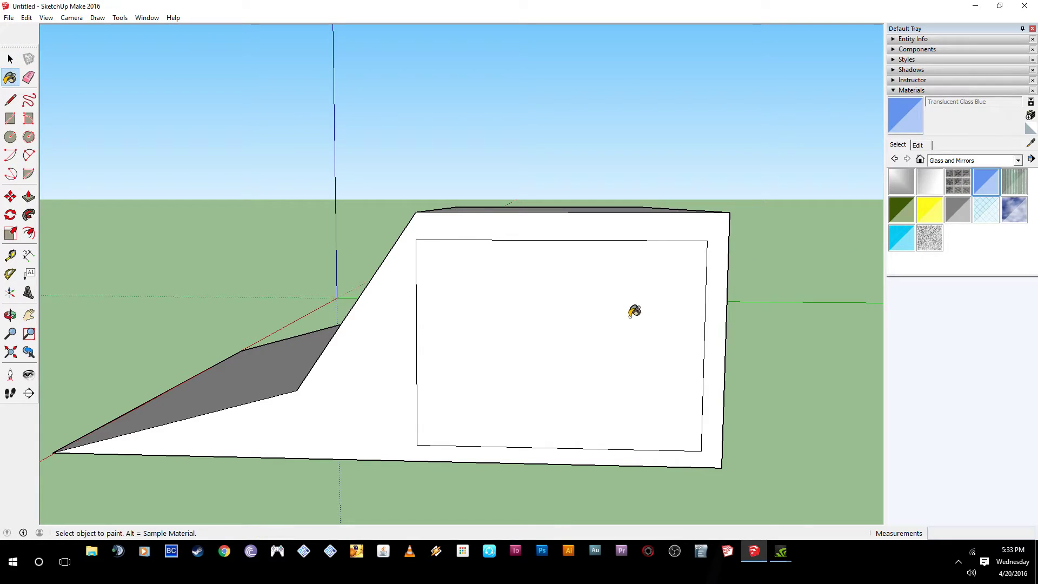
{"action": "left_click", "coordinate": [634, 311]}
Step: Push/Pull the underside of the form downward to thicken its base
{"action": "mouse_move", "coordinate": [419, 262]}
{"action": "middle_mouse_down"}
{"action": "mouse_move", "coordinate": [737, 308]}
{"action": "mouse_move", "coordinate": [621, 285]}
{"action": "mouse_move", "coordinate": [478, 236]}
{"action": "mouse_move", "coordinate": [374, 259]}
{"action": "mouse_move", "coordinate": [617, 304]}
{"action": "mouse_move", "coordinate": [577, 269]}
{"action": "mouse_move", "coordinate": [526, 250]}
{"action": "mouse_move", "coordinate": [477, 250]}
{"action": "mouse_move", "coordinate": [529, 26]}
{"action": "mouse_move", "coordinate": [630, 102]}
{"action": "mouse_move", "coordinate": [558, 223]}
{"action": "mouse_move", "coordinate": [570, 121]}
{"action": "middle_mouse_up"}
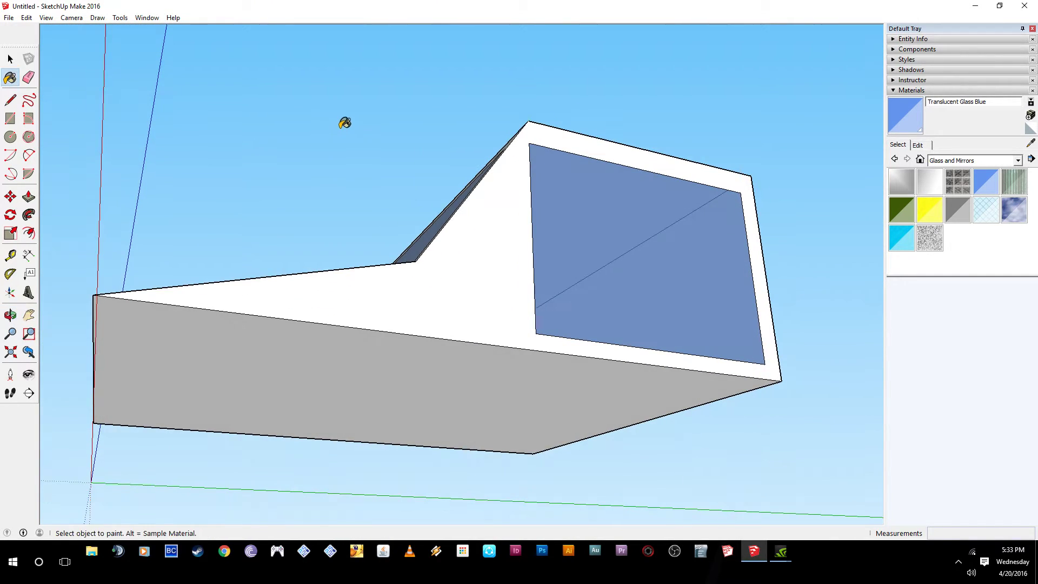
{"action": "left_click", "coordinate": [29, 198]}
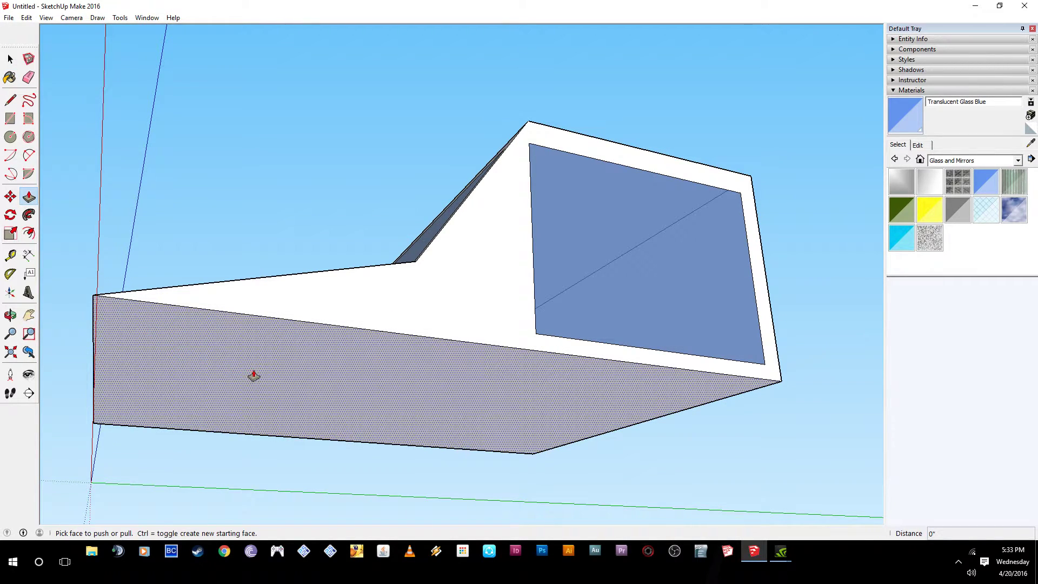
{"action": "left_click_drag", "start_coordinate": [266, 376], "coordinate": [267, 422]}
Step: Pull the frame face around the front window outward about 7 1/4" and inspect it from the front and side
{"action": "middle_click_drag", "start_coordinate": [302, 378], "coordinate": [519, 272]}
{"action": "left_click_drag", "start_coordinate": [543, 235], "coordinate": [524, 233]}
{"action": "middle_click_drag", "start_coordinate": [450, 190], "coordinate": [416, 162]}
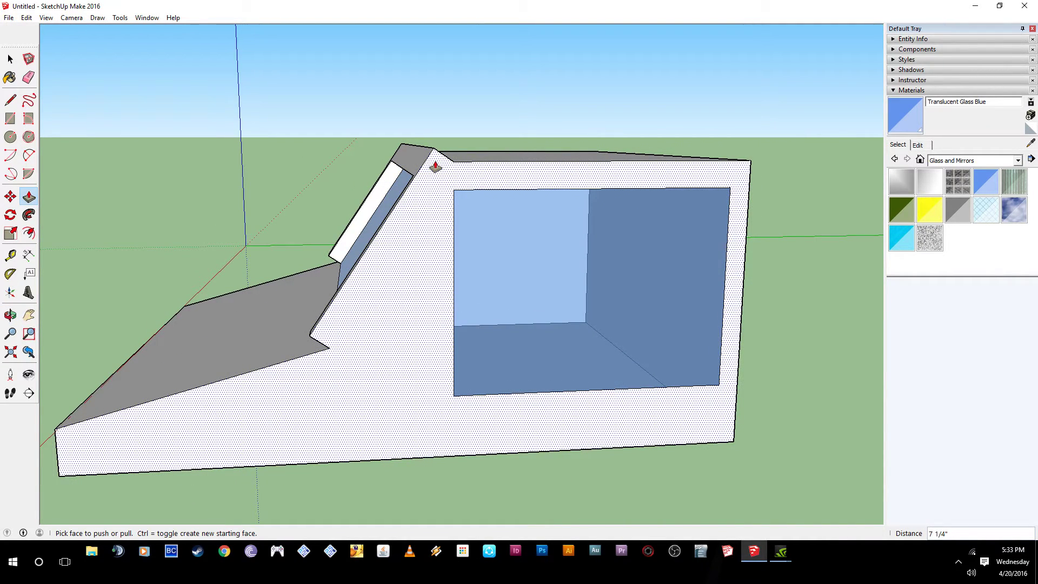
{"action": "middle_click_drag", "start_coordinate": [303, 286], "coordinate": [414, 294]}
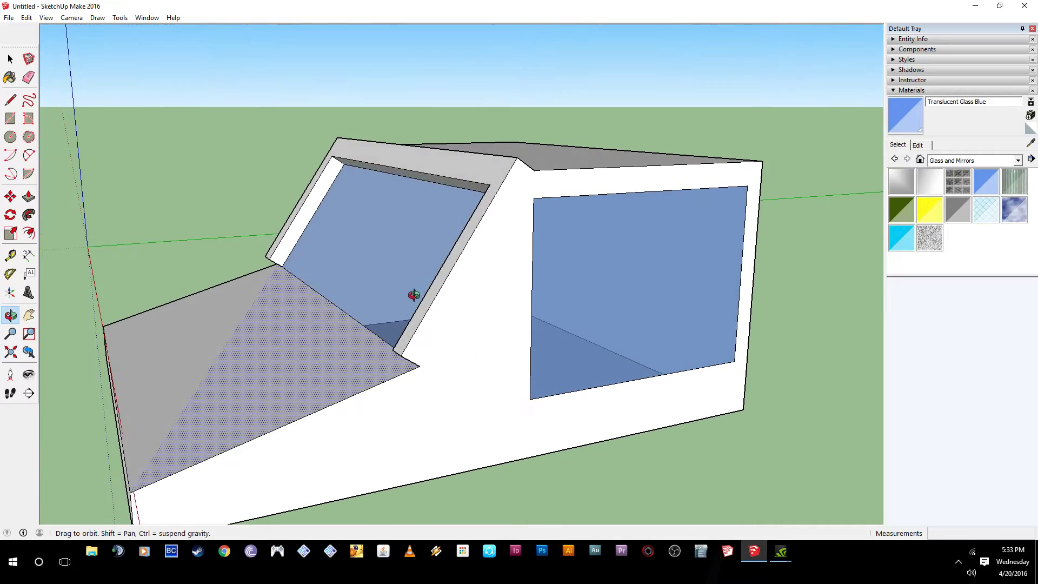
{"action": "middle_click_drag", "start_coordinate": [408, 358], "coordinate": [296, 280]}
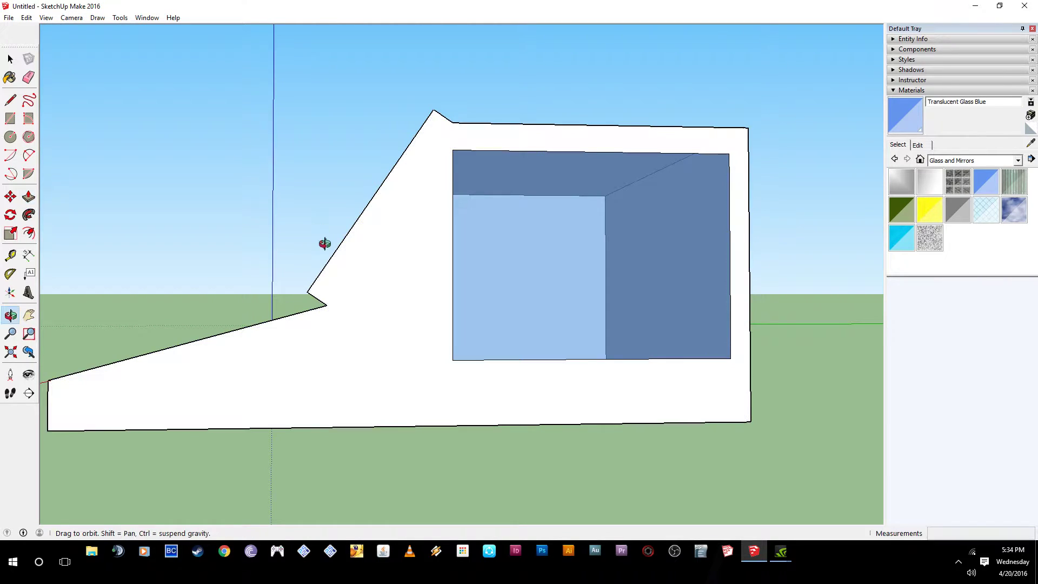
{"action": "middle_click_drag", "start_coordinate": [320, 232], "coordinate": [426, 331]}
Step: Pull the front window's frame face about 4' 3 15/16" farther out and push it back toward the form
{"action": "left_click_drag", "start_coordinate": [482, 202], "coordinate": [342, 118]}
{"action": "middle_click_drag", "start_coordinate": [306, 98], "coordinate": [458, 175]}
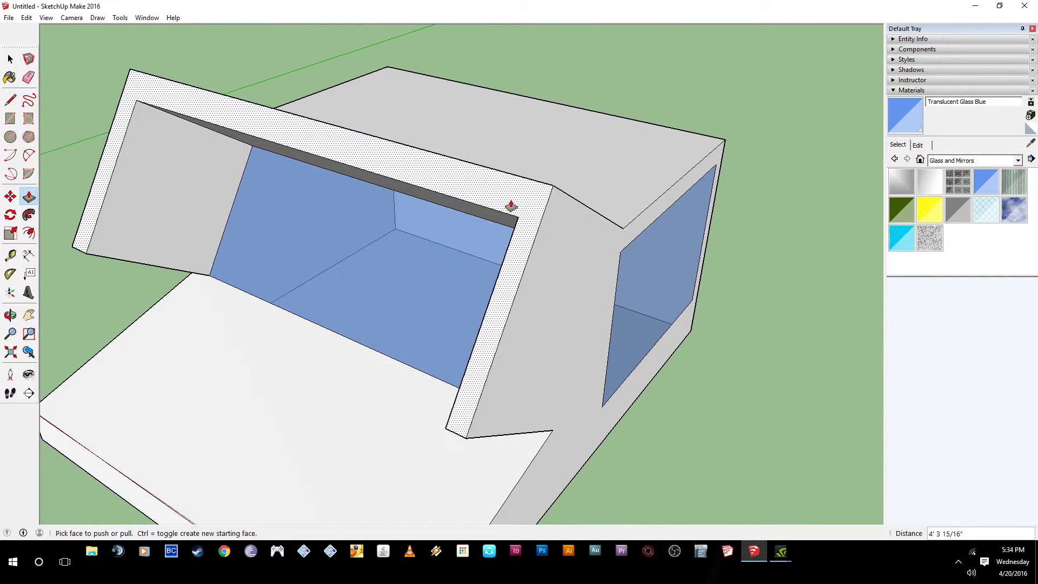
{"action": "left_click_drag", "start_coordinate": [512, 207], "coordinate": [607, 241]}
{"action": "middle_click_drag", "start_coordinate": [607, 241], "coordinate": [500, 236]}
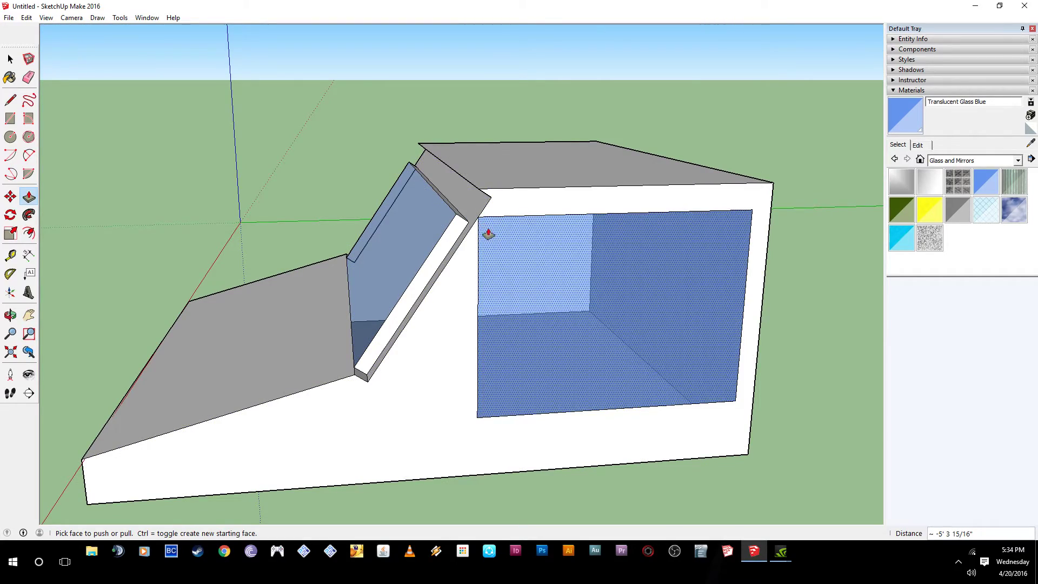
Step: Push/Pull the front window's frame face by 2 15/16" and again by about 1 13/16" to bring it flush with the glass
{"action": "scroll", "coordinate": [489, 233], "scroll_direction": "up", "scroll_amount": 2}
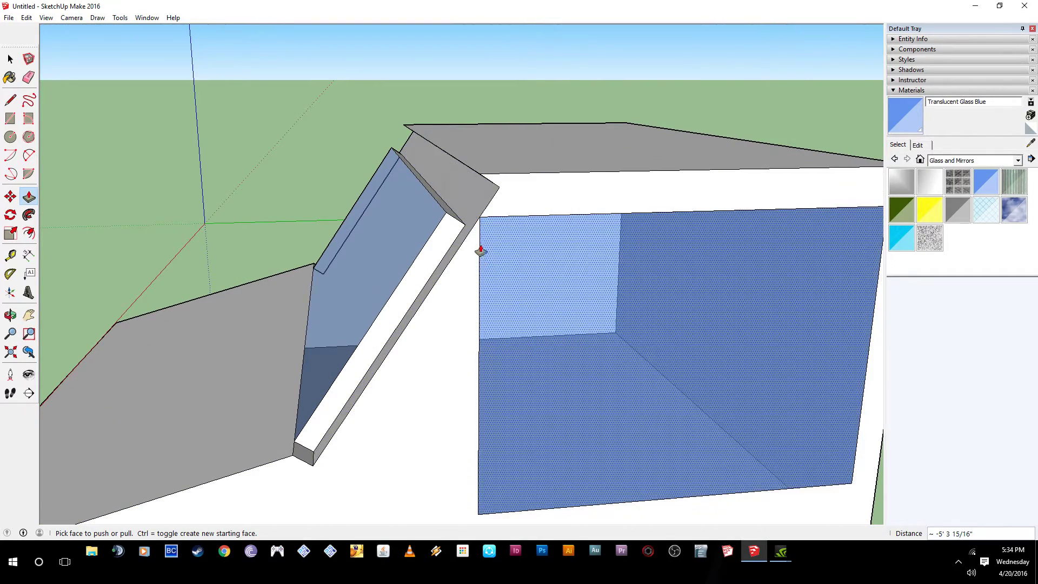
{"action": "mouse_move", "coordinate": [471, 190]}
{"action": "left_mouse_down"}
{"action": "mouse_move", "coordinate": [466, 206]}
{"action": "mouse_move", "coordinate": [435, 197]}
{"action": "mouse_move", "coordinate": [436, 178]}
{"action": "mouse_move", "coordinate": [432, 201]}
{"action": "mouse_move", "coordinate": [455, 182]}
{"action": "mouse_move", "coordinate": [468, 188]}
{"action": "left_mouse_up"}
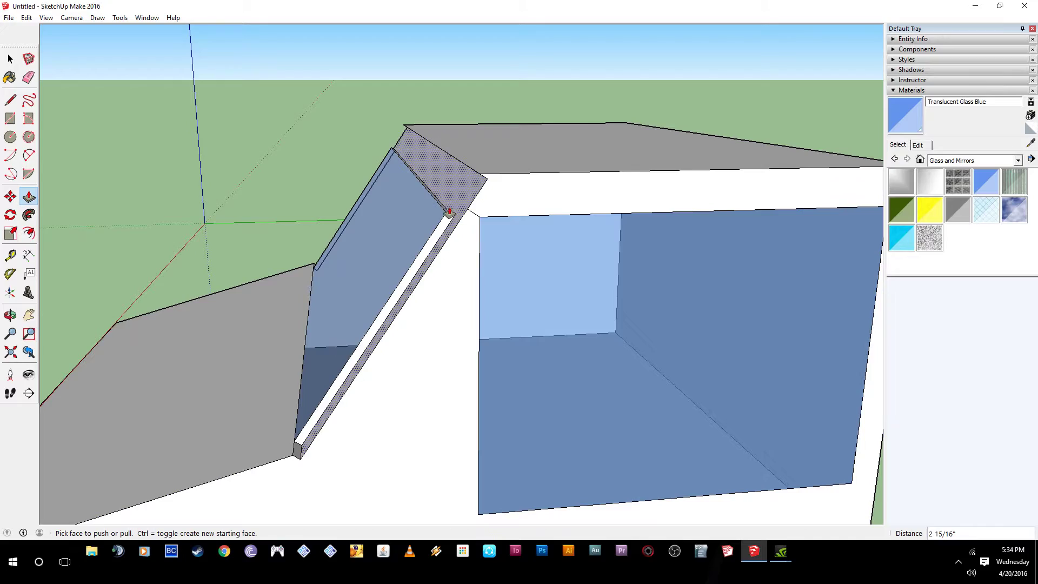
{"action": "middle_click_drag", "start_coordinate": [417, 231], "coordinate": [492, 246]}
{"action": "left_click_drag", "start_coordinate": [551, 184], "coordinate": [494, 194]}
{"action": "middle_click_drag", "start_coordinate": [494, 194], "coordinate": [619, 207]}
{"action": "scroll", "coordinate": [549, 294], "scroll_direction": "down", "scroll_amount": 5}
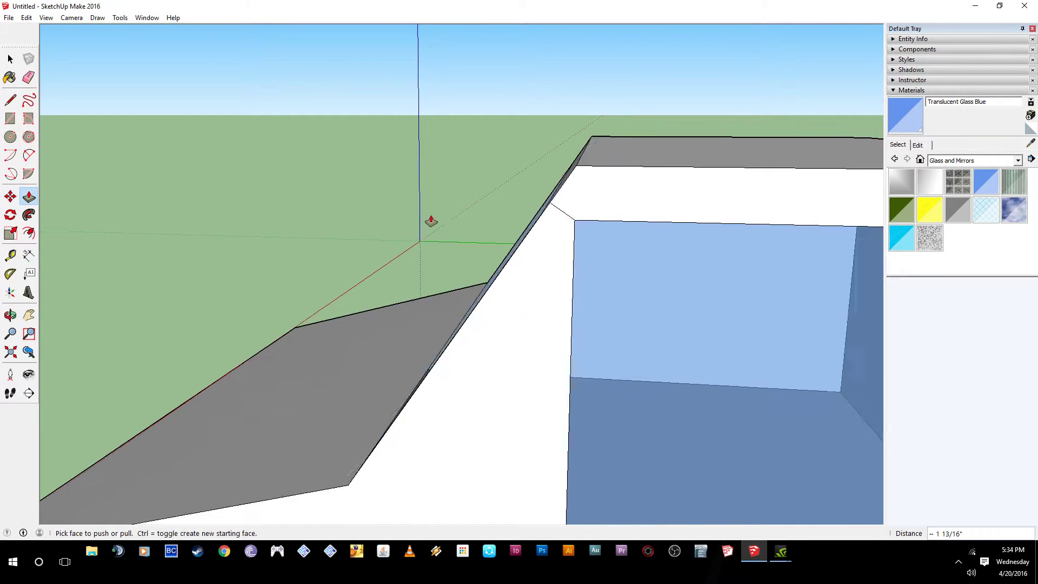
Step: Delete the leftover diagonal edge between the front window's frame and the side window's upper corner
{"action": "scroll", "coordinate": [505, 227], "scroll_direction": "up", "scroll_amount": 4}
{"action": "mouse_move", "coordinate": [489, 225]}
{"action": "middle_mouse_down"}
{"action": "mouse_move", "coordinate": [615, 273]}
{"action": "mouse_move", "coordinate": [554, 237]}
{"action": "mouse_move", "coordinate": [489, 222]}
{"action": "middle_mouse_up"}
{"action": "key", "text": "space"}
{"action": "key", "text": "Delete"}
{"action": "scroll", "coordinate": [485, 222], "scroll_direction": "down", "scroll_amount": 3}
Step: Draw an edge about 5 3/4" long along the green axis from the side wall's sloping edge to the side window's upper corner
{"action": "middle_click_drag", "start_coordinate": [416, 205], "coordinate": [515, 259]}
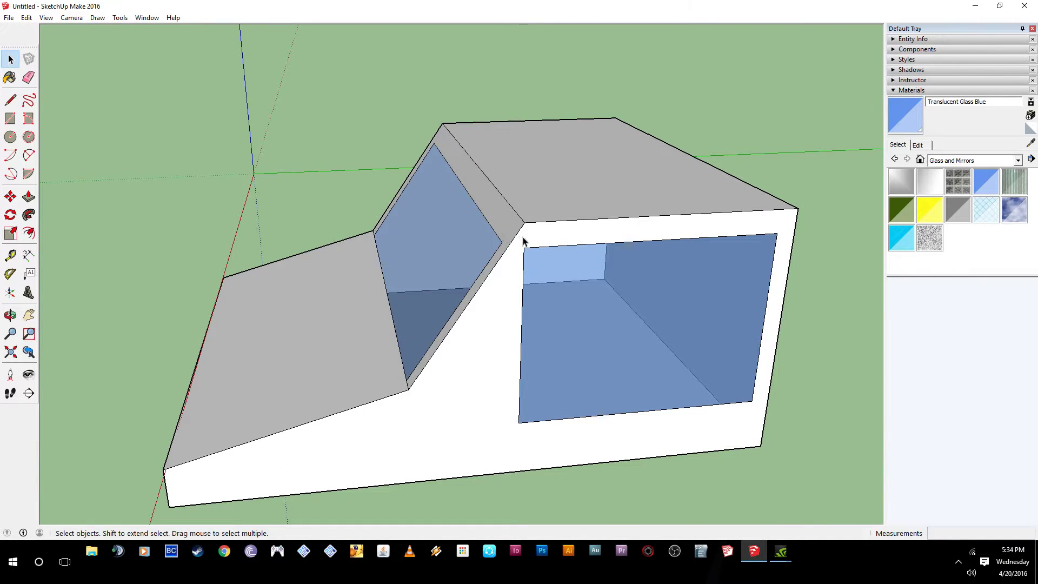
{"action": "middle_click_drag", "start_coordinate": [519, 237], "coordinate": [346, 120]}
{"action": "mouse_move", "coordinate": [642, 246]}
{"action": "middle_mouse_down"}
{"action": "mouse_move", "coordinate": [486, 232]}
{"action": "mouse_move", "coordinate": [568, 371]}
{"action": "mouse_move", "coordinate": [636, 313]}
{"action": "mouse_move", "coordinate": [725, 343]}
{"action": "mouse_move", "coordinate": [487, 290]}
{"action": "mouse_move", "coordinate": [751, 281]}
{"action": "mouse_move", "coordinate": [303, 246]}
{"action": "mouse_move", "coordinate": [452, 281]}
{"action": "mouse_move", "coordinate": [463, 296]}
{"action": "middle_mouse_up"}
{"action": "scroll", "coordinate": [462, 286], "scroll_direction": "up", "scroll_amount": 2}
{"action": "left_click", "coordinate": [11, 100]}
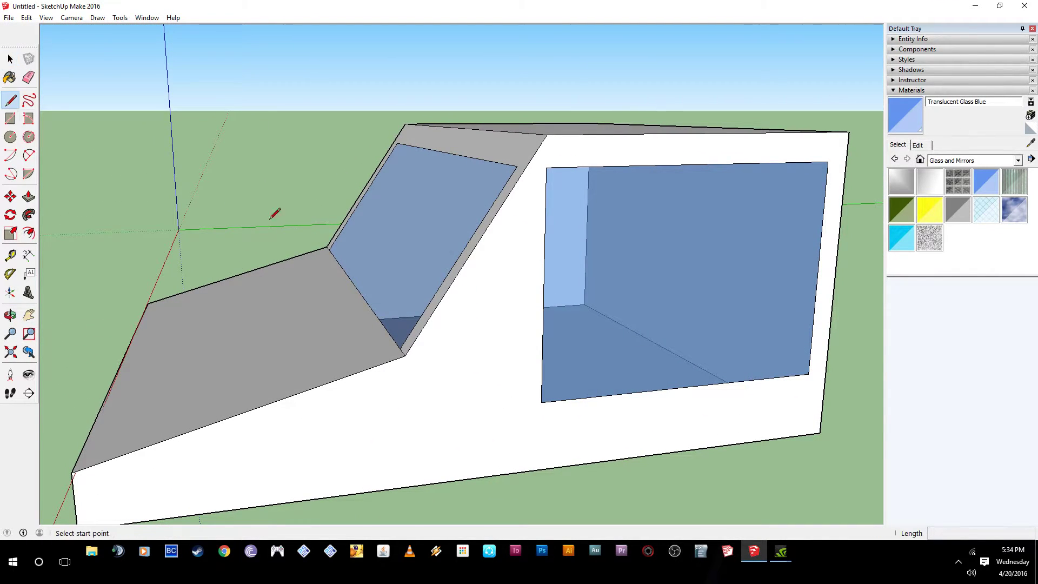
{"action": "scroll", "coordinate": [541, 166], "scroll_direction": "up", "scroll_amount": 3}
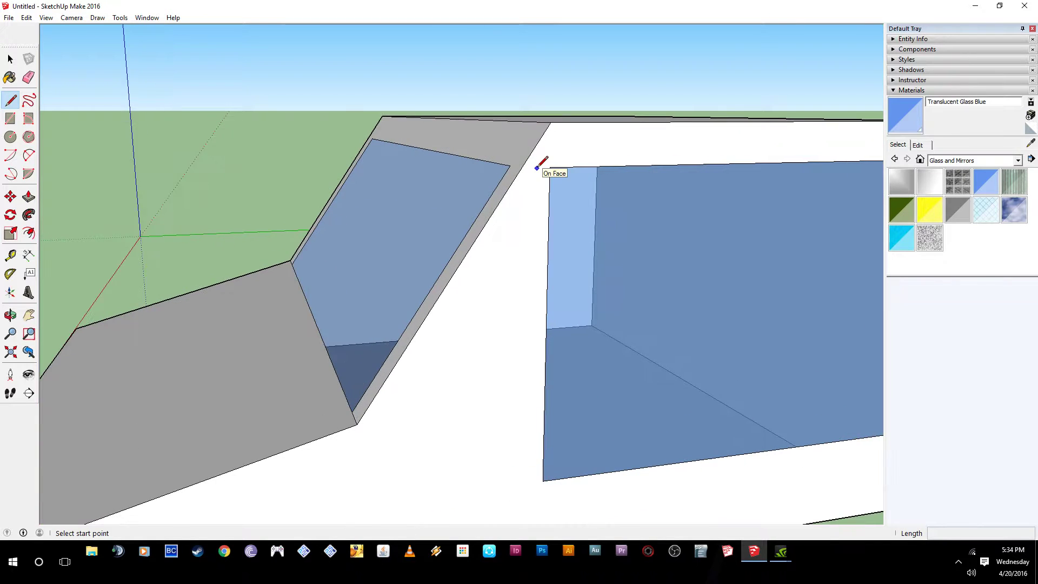
{"action": "middle_click_drag", "start_coordinate": [542, 167], "coordinate": [433, 214]}
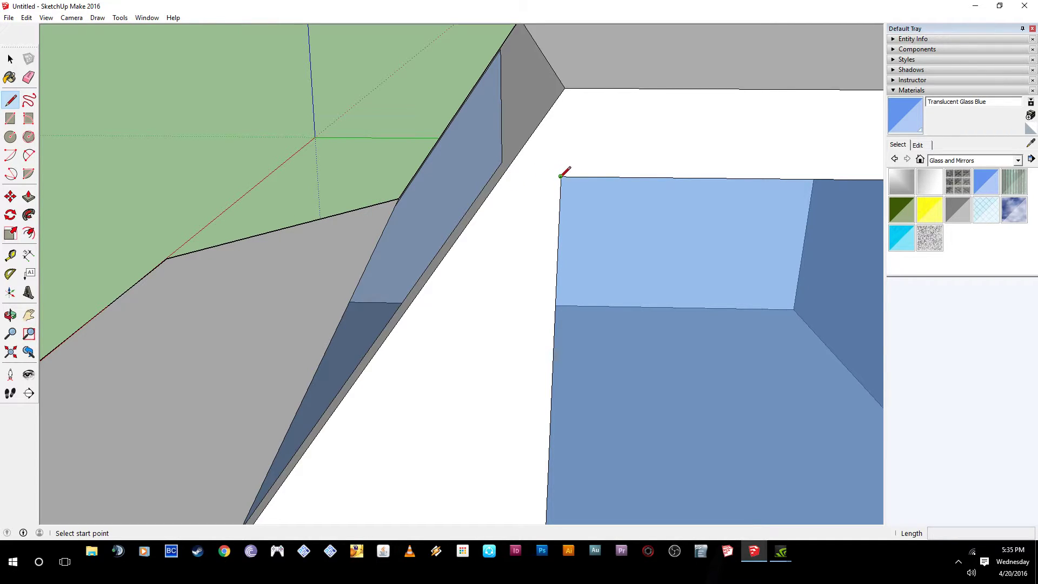
{"action": "left_click", "coordinate": [503, 175]}
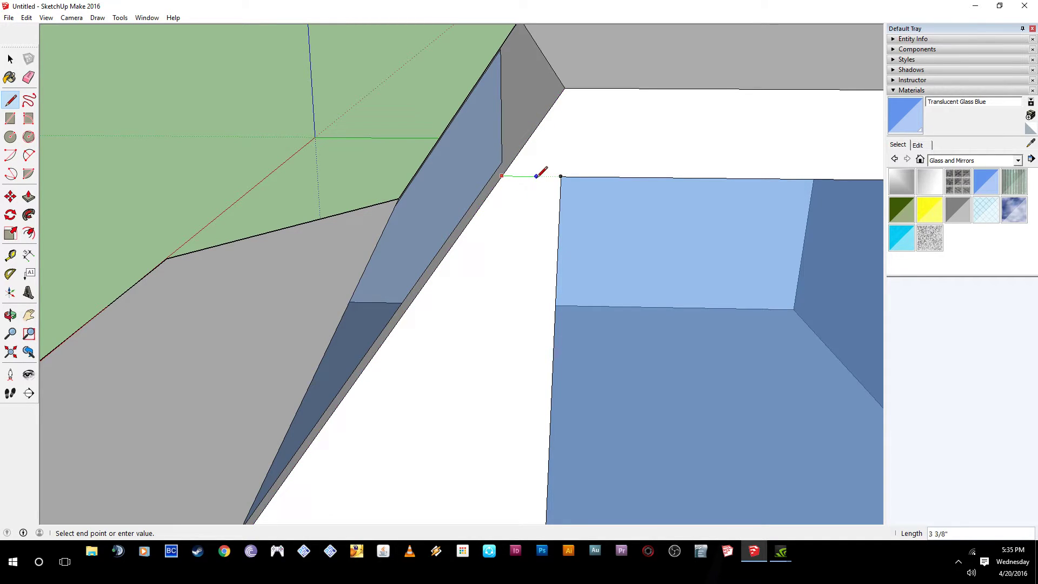
{"action": "left_click", "coordinate": [561, 176]}
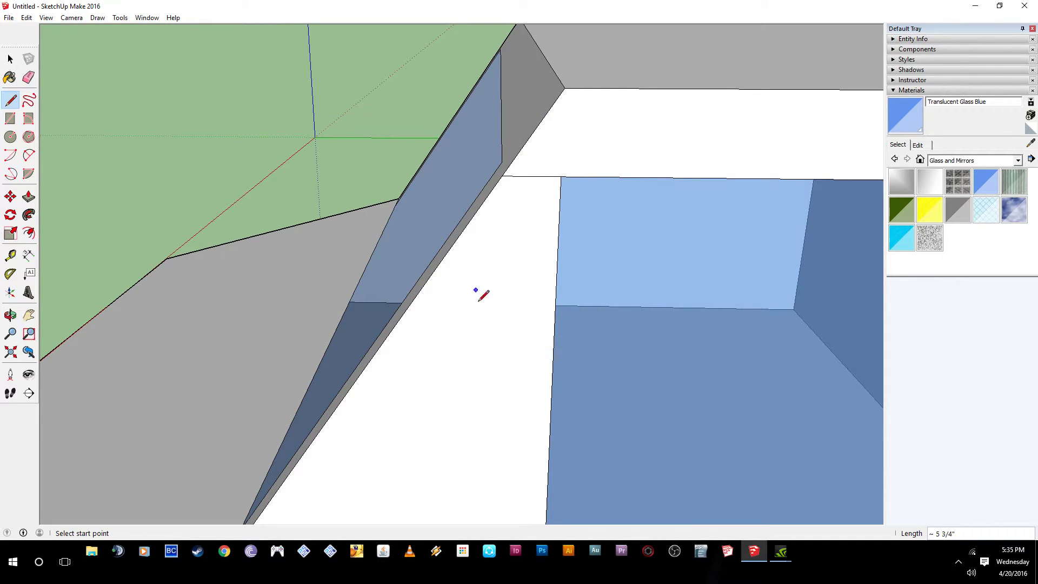
Step: Try to draw an edge down the side wall from the midpoint of the short green-axis edge
{"action": "left_click", "coordinate": [532, 176]}
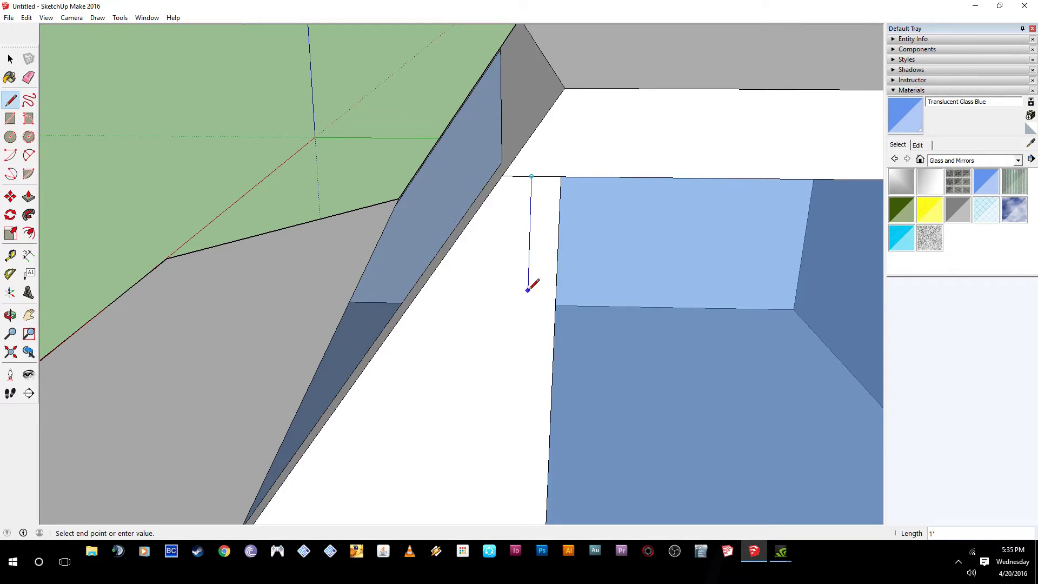
{"action": "scroll", "coordinate": [476, 162], "scroll_direction": "down", "scroll_amount": 5}
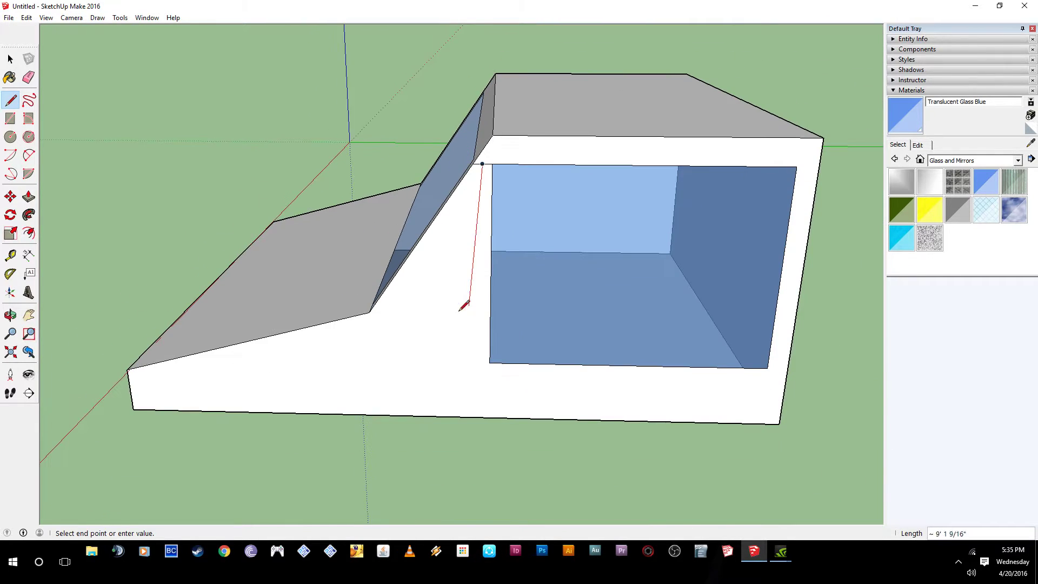
{"action": "scroll", "coordinate": [476, 354], "scroll_direction": "up", "scroll_amount": 4}
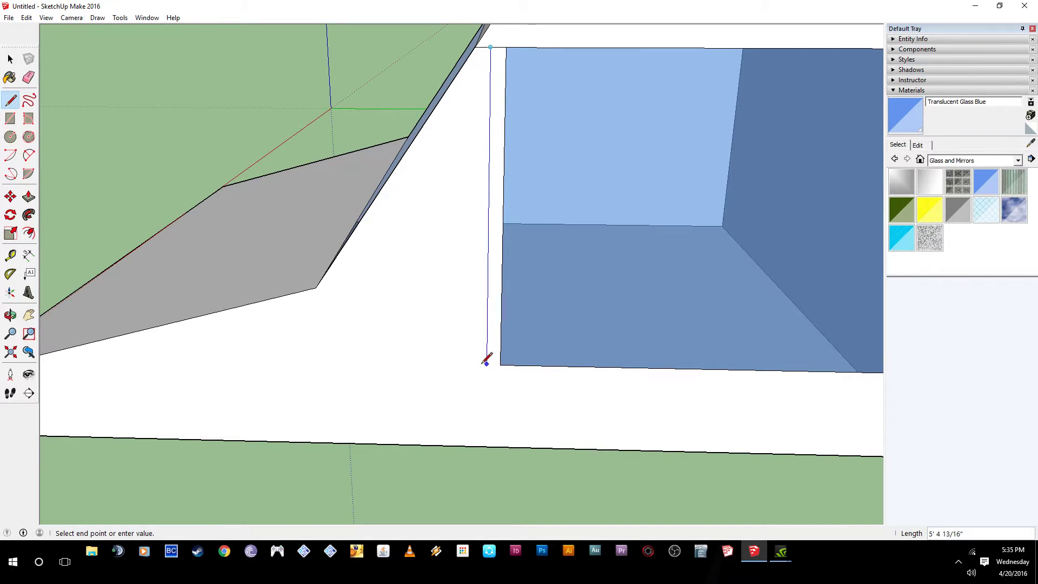
{"action": "left_click", "coordinate": [444, 361]}
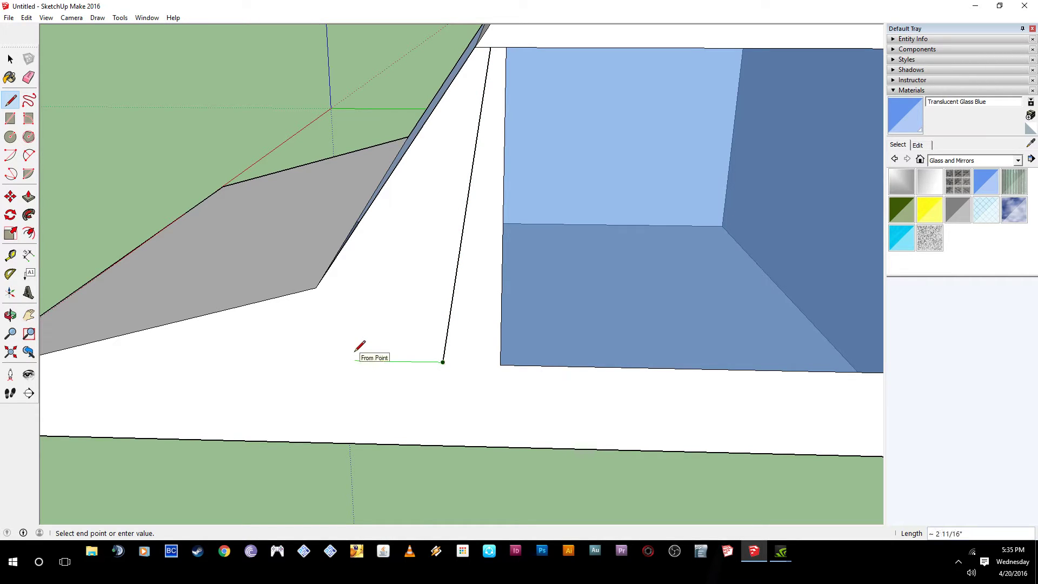
{"action": "middle_click_drag", "start_coordinate": [325, 349], "coordinate": [400, 371]}
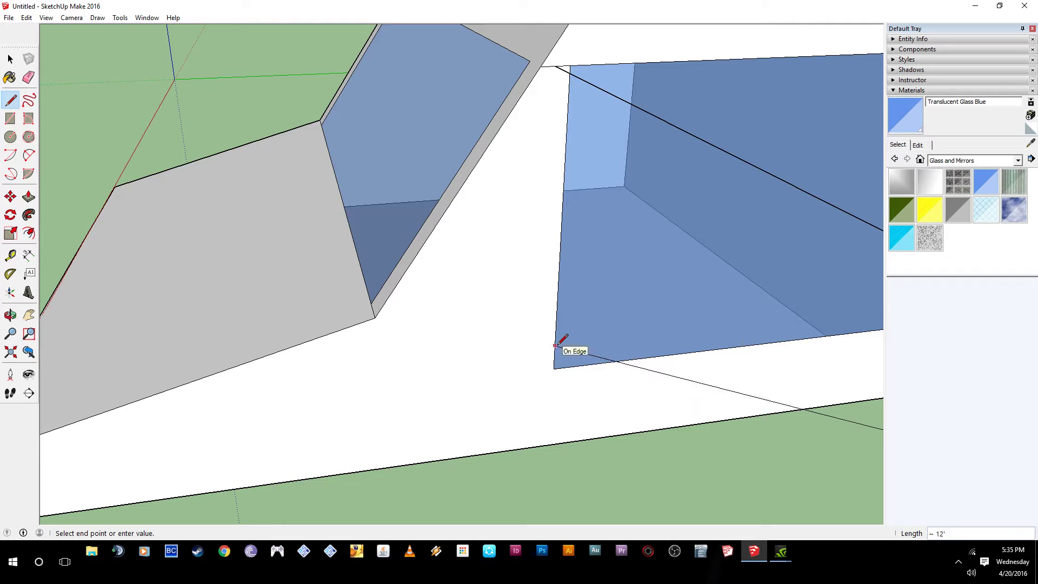
{"action": "key", "text": "Escape"}
Step: Draw an edge locked to the blue axis from the short edge's midpoint down to the level of the side window's lower corner
{"action": "middle_click_drag", "start_coordinate": [543, 302], "coordinate": [473, 296]}
{"action": "left_click", "coordinate": [506, 69]}
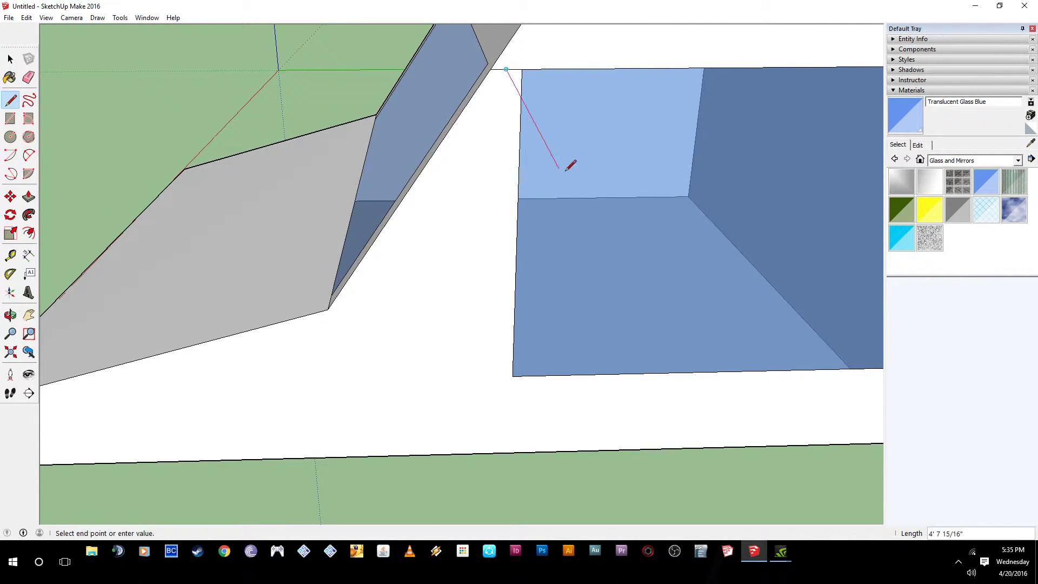
{"action": "key", "text": "shift"}
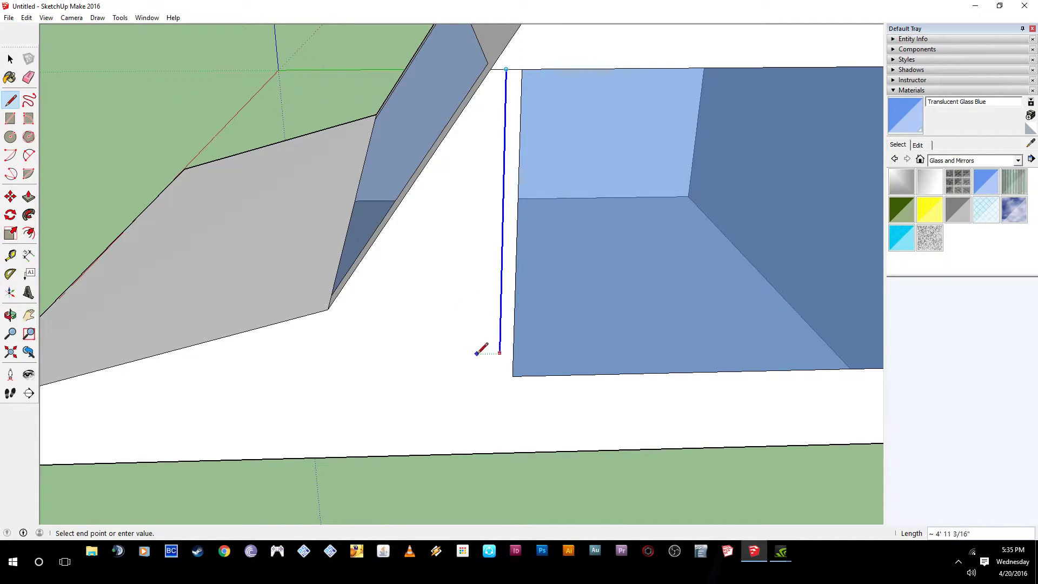
{"action": "left_click", "coordinate": [513, 375]}
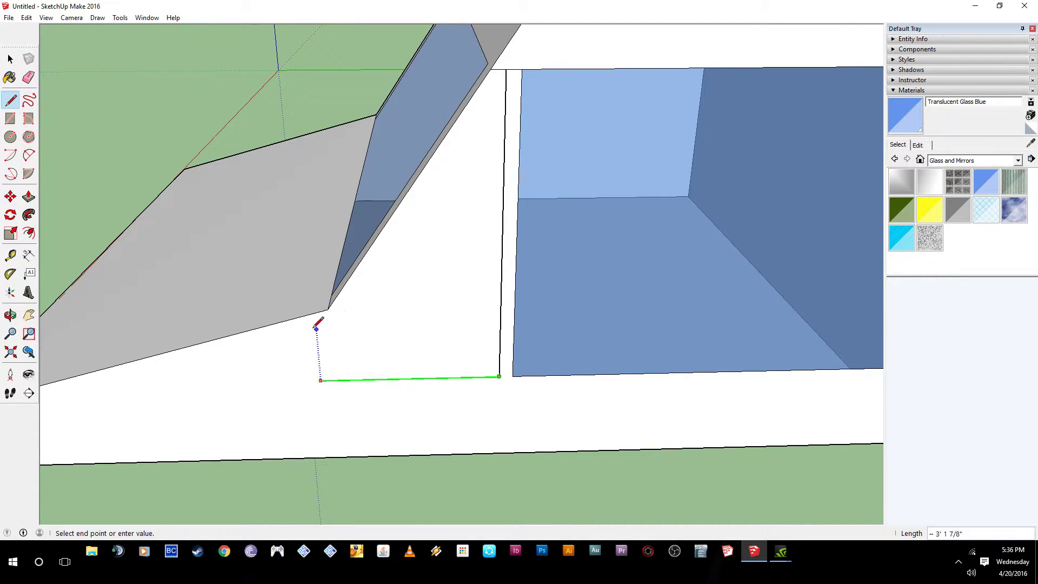
{"action": "key", "text": "Escape"}
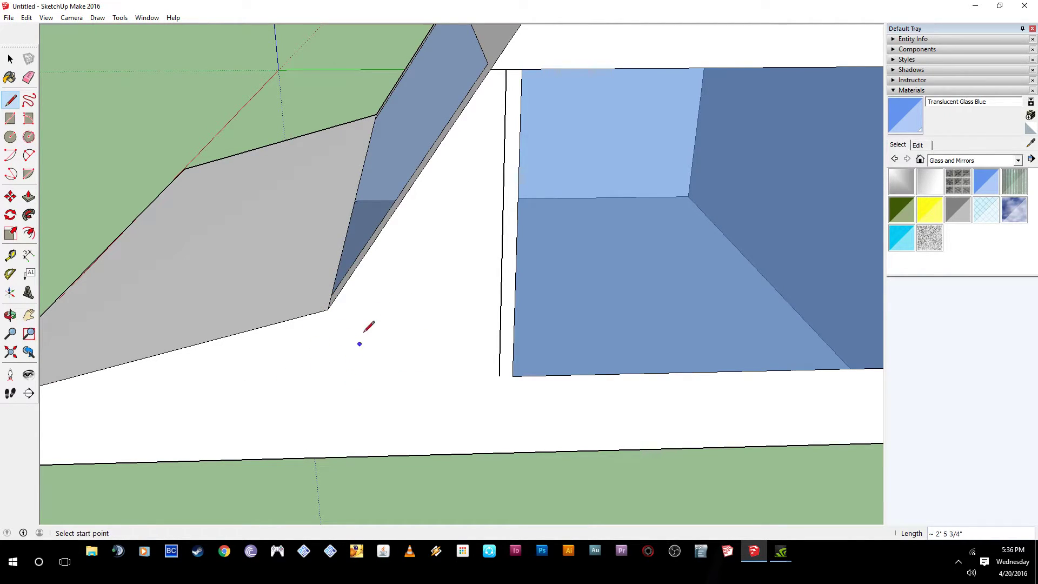
Step: Outline the triangular window with an edge parallel to the wall's sloping edge and a base edge closing to the vertical edge's lower end
{"action": "left_click", "coordinate": [507, 69]}
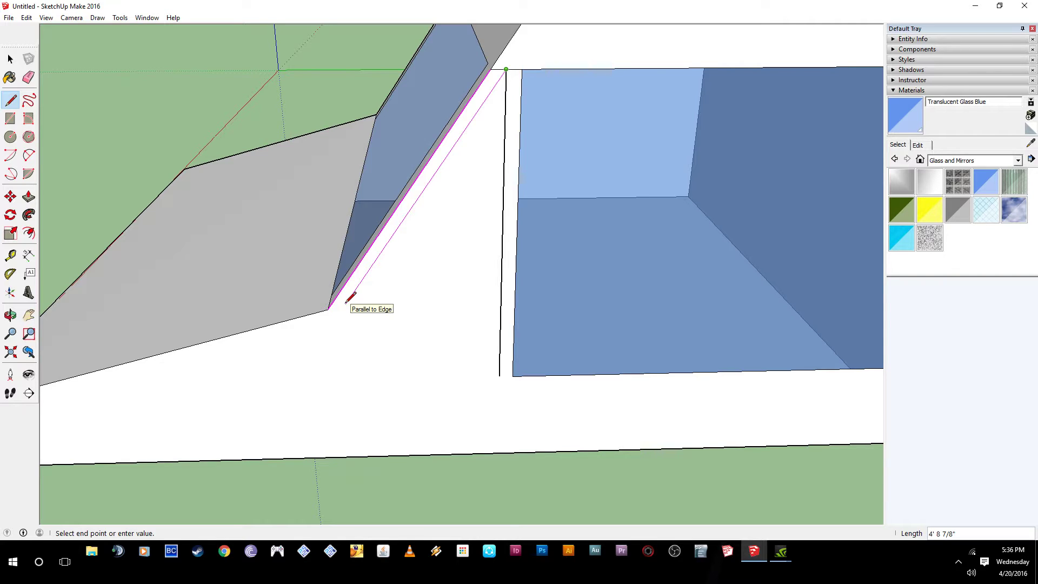
{"action": "left_click", "coordinate": [292, 381]}
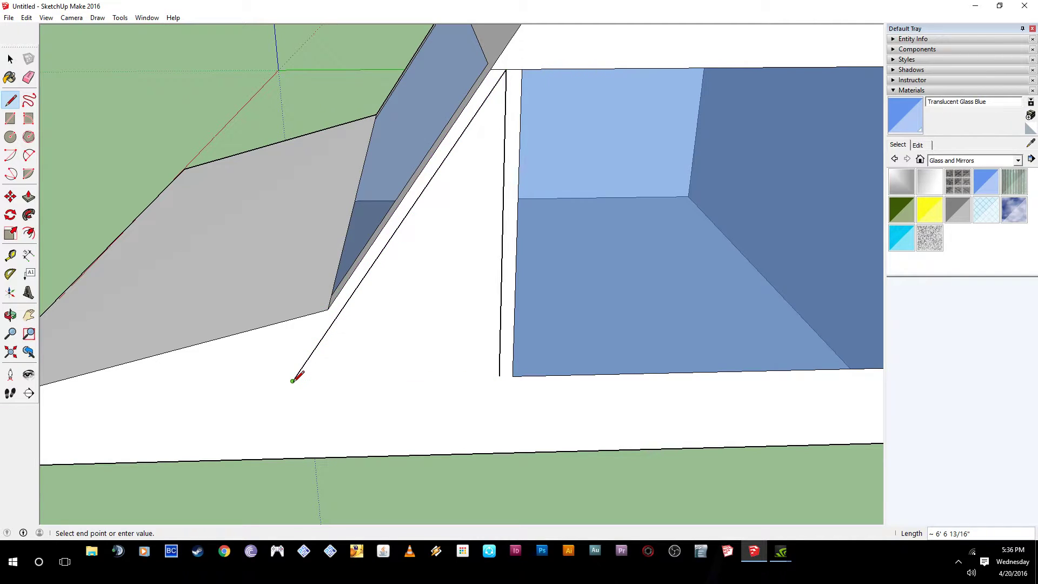
{"action": "left_click", "coordinate": [499, 375]}
{"action": "middle_click_drag", "start_coordinate": [440, 331], "coordinate": [411, 183]}
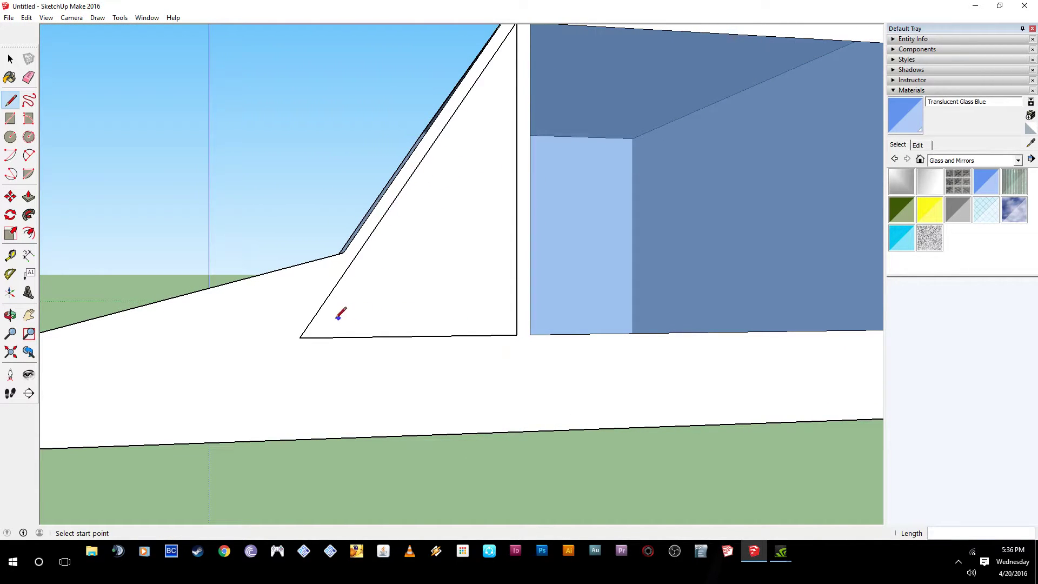
{"action": "middle_click_drag", "start_coordinate": [519, 332], "coordinate": [440, 366]}
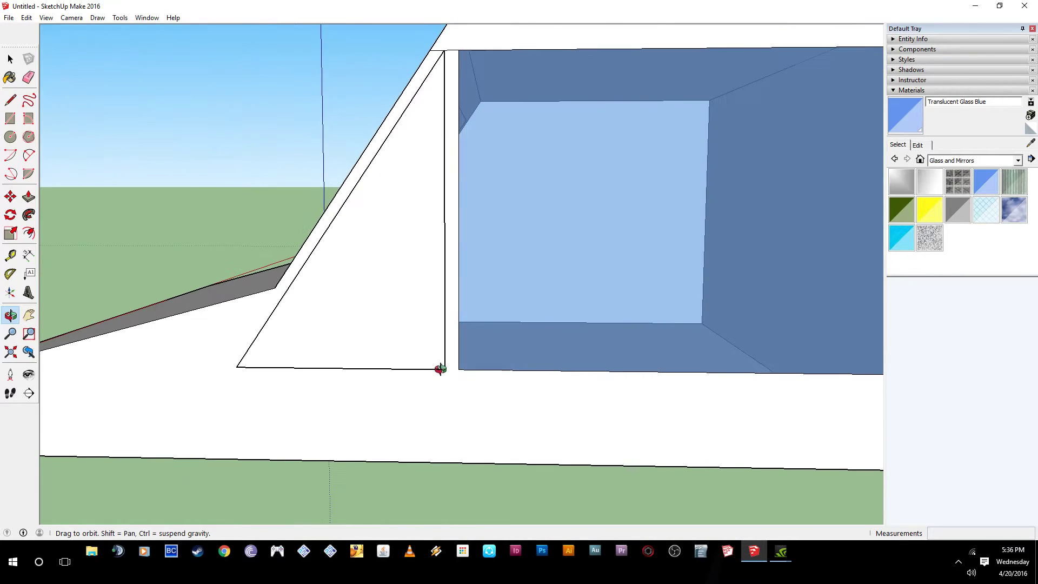
{"action": "middle_click_drag", "start_coordinate": [273, 367], "coordinate": [658, 319]}
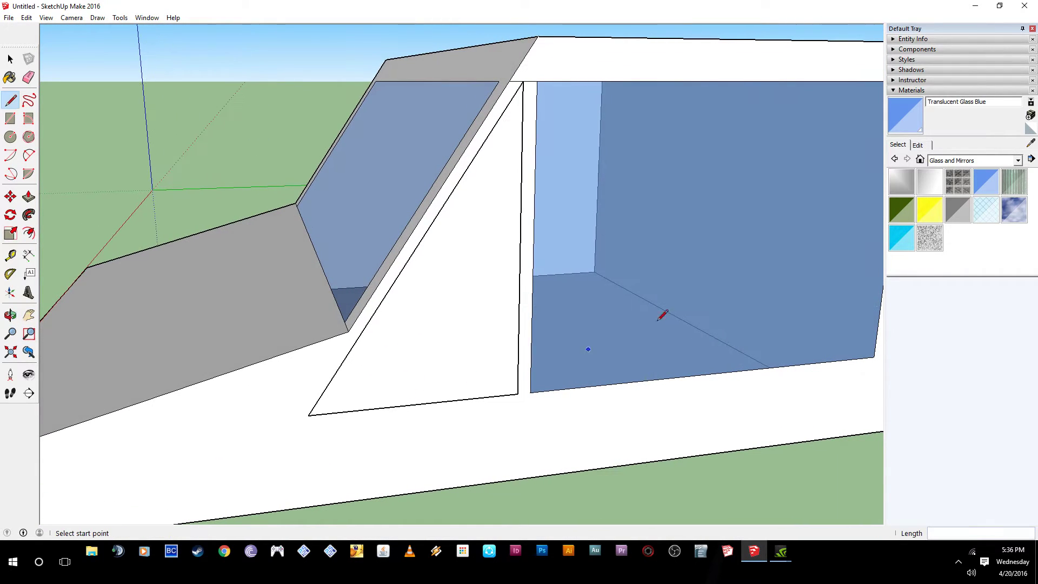
Step: Try to paint the triangular area with Translucent Glass Blue, and undo the fill
{"action": "left_click", "coordinate": [986, 181]}
{"action": "left_click", "coordinate": [482, 310]}
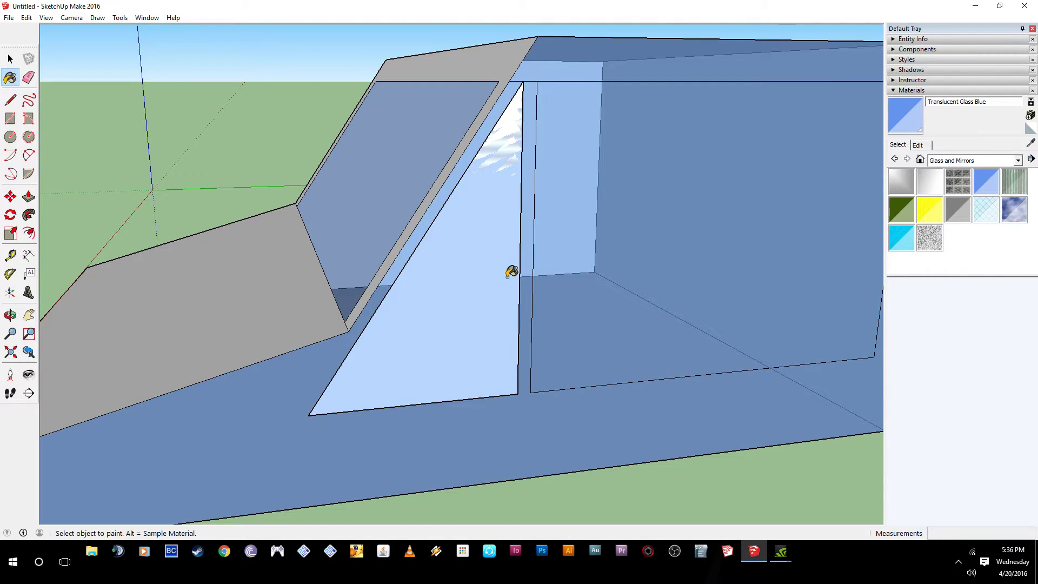
{"action": "key", "text": "ctrl+z"}
{"action": "key", "text": "space"}
Step: Delete the short green-axis edges on both sides of the triangle's upper corner
{"action": "left_click", "coordinate": [472, 264]}
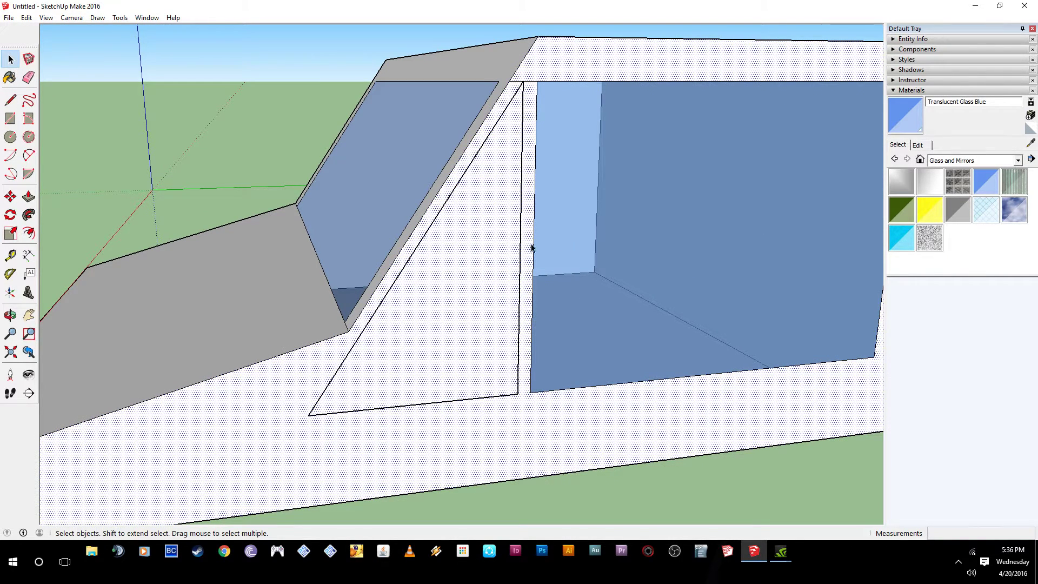
{"action": "key", "text": "o"}
{"action": "left_click_drag", "start_coordinate": [482, 225], "coordinate": [412, 189]}
{"action": "middle_click_drag", "start_coordinate": [412, 188], "coordinate": [419, 244]}
{"action": "middle_click_drag", "start_coordinate": [447, 317], "coordinate": [274, 343]}
{"action": "middle_click_drag", "start_coordinate": [452, 371], "coordinate": [541, 76]}
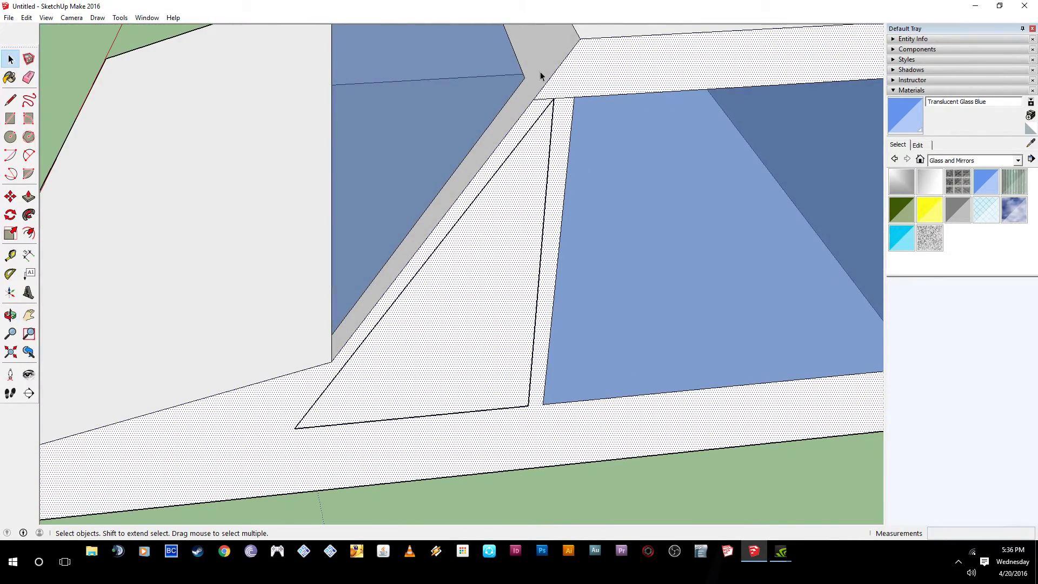
{"action": "left_click", "coordinate": [544, 101]}
{"action": "left_click", "coordinate": [568, 103]}
{"action": "key", "text": "ctrl+z"}
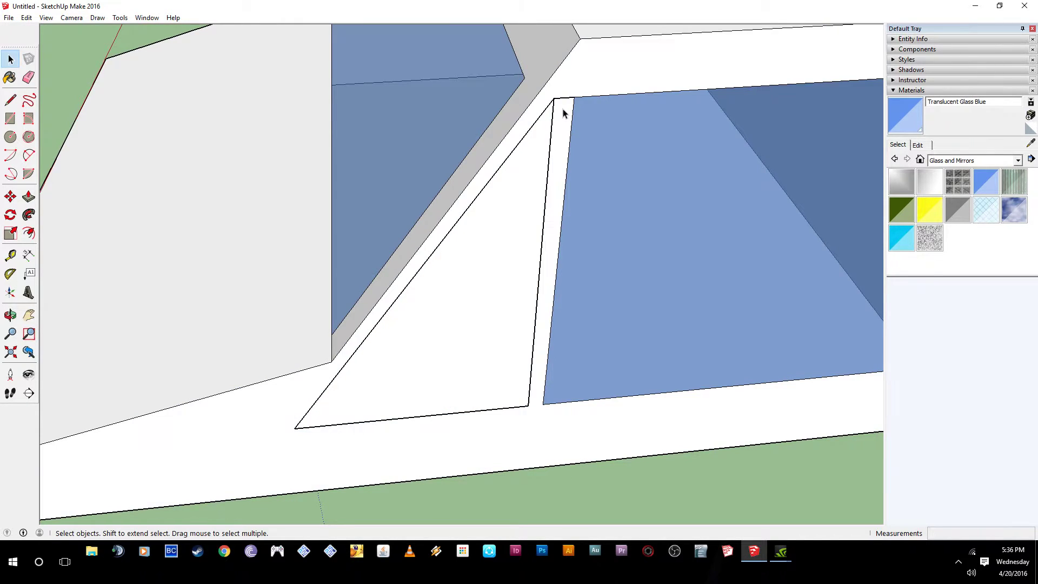
{"action": "left_click", "coordinate": [567, 111]}
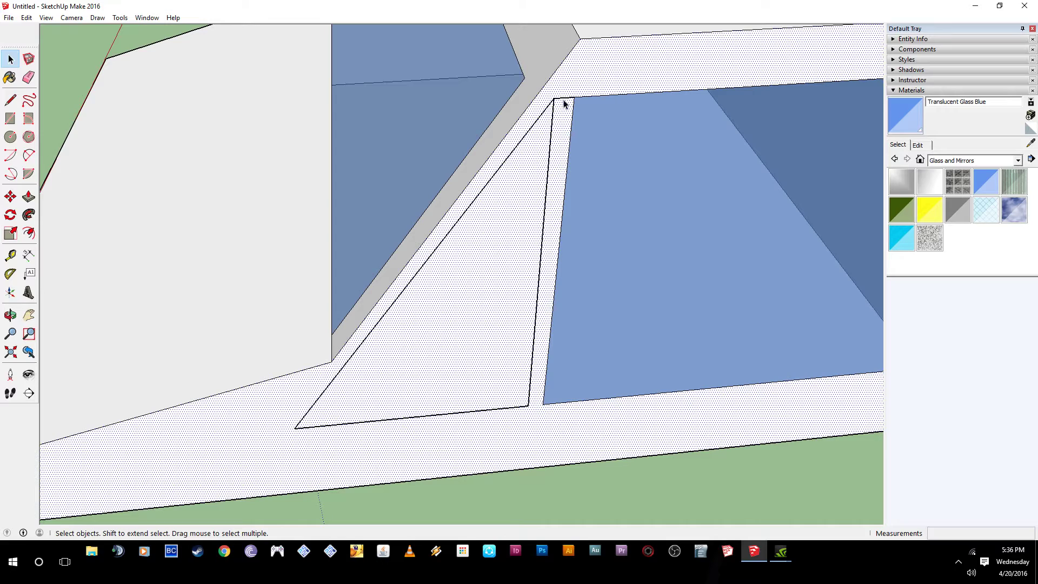
{"action": "left_click", "coordinate": [563, 102]}
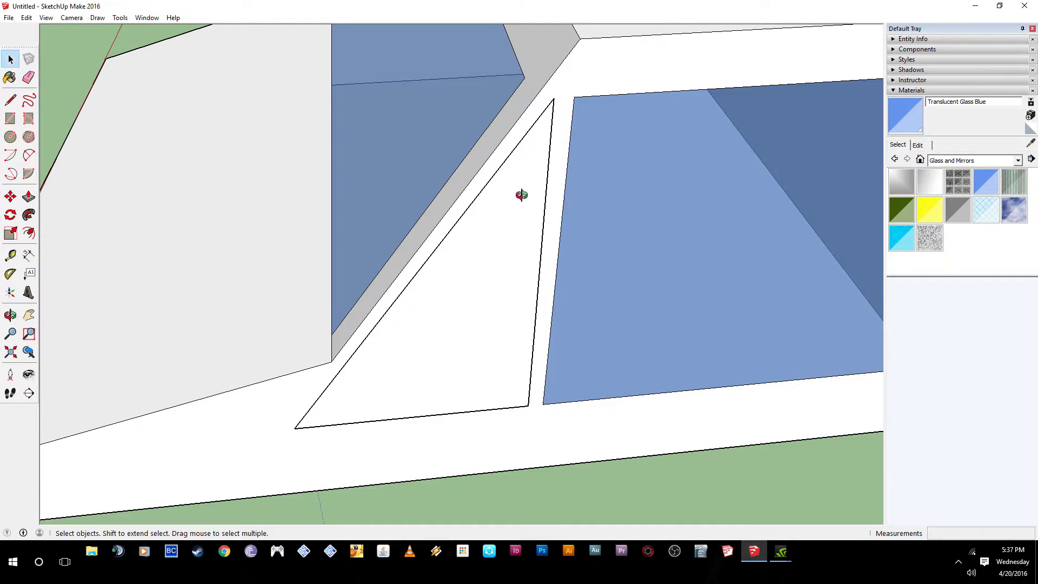
Step: Select the triangular face to check that it is separate from the wall, and paint it with Translucent Glass Blue
{"action": "middle_click_drag", "start_coordinate": [522, 200], "coordinate": [468, 167]}
{"action": "left_click", "coordinate": [494, 273]}
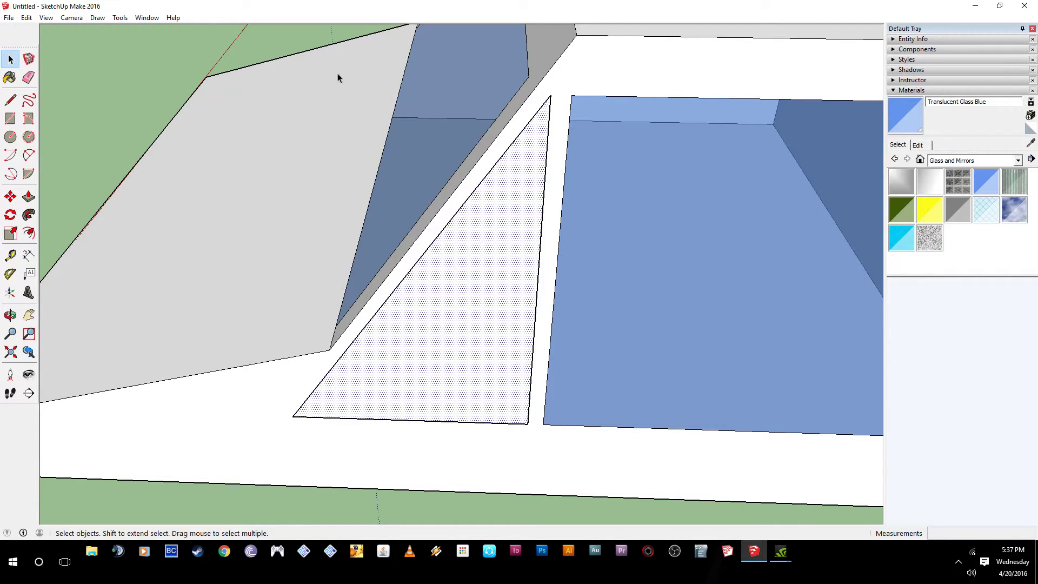
{"action": "left_click", "coordinate": [303, 41]}
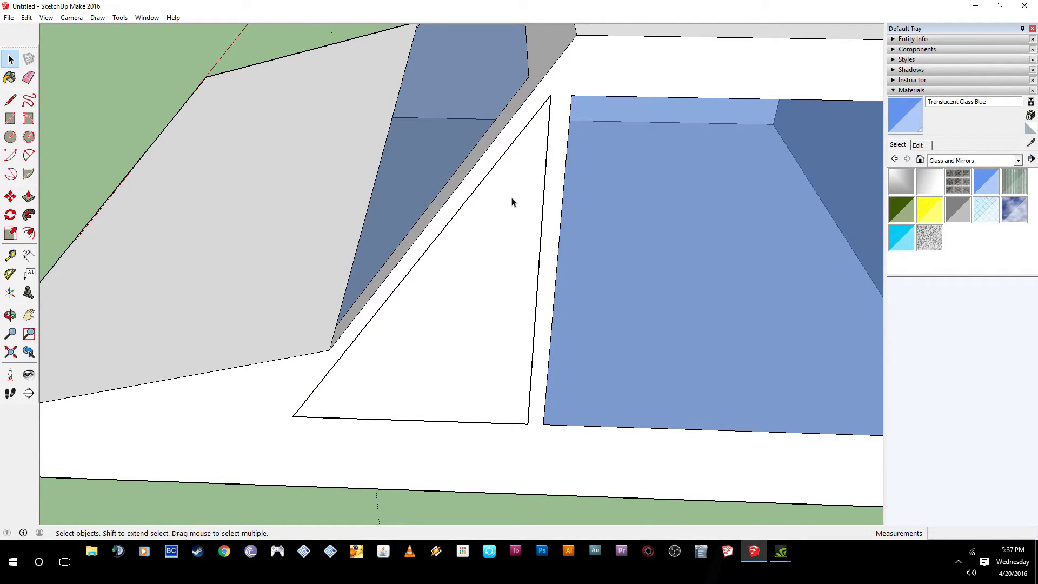
{"action": "left_click", "coordinate": [981, 185]}
{"action": "left_click", "coordinate": [502, 247]}
{"action": "mouse_move", "coordinate": [579, 243]}
{"action": "middle_mouse_down"}
{"action": "mouse_move", "coordinate": [452, 180]}
{"action": "mouse_move", "coordinate": [388, 164]}
{"action": "mouse_move", "coordinate": [396, 232]}
{"action": "mouse_move", "coordinate": [702, 186]}
{"action": "mouse_move", "coordinate": [464, 275]}
{"action": "mouse_move", "coordinate": [700, 255]}
{"action": "mouse_move", "coordinate": [389, 261]}
{"action": "middle_mouse_up"}
Step: Delete the painted triangular face and select the wall face behind the outline
{"action": "key", "text": "space"}
{"action": "left_click", "coordinate": [496, 304]}
{"action": "key", "text": "Delete"}
{"action": "left_click", "coordinate": [486, 331]}
Step: Push/Pull the selected side wall face by about 2 inches
{"action": "middle_click_drag", "start_coordinate": [546, 219], "coordinate": [439, 181]}
{"action": "middle_click_drag", "start_coordinate": [546, 161], "coordinate": [640, 157]}
{"action": "scroll", "coordinate": [636, 160], "scroll_direction": "down", "scroll_amount": 4}
{"action": "scroll", "coordinate": [311, 187], "scroll_direction": "down", "scroll_amount": 3}
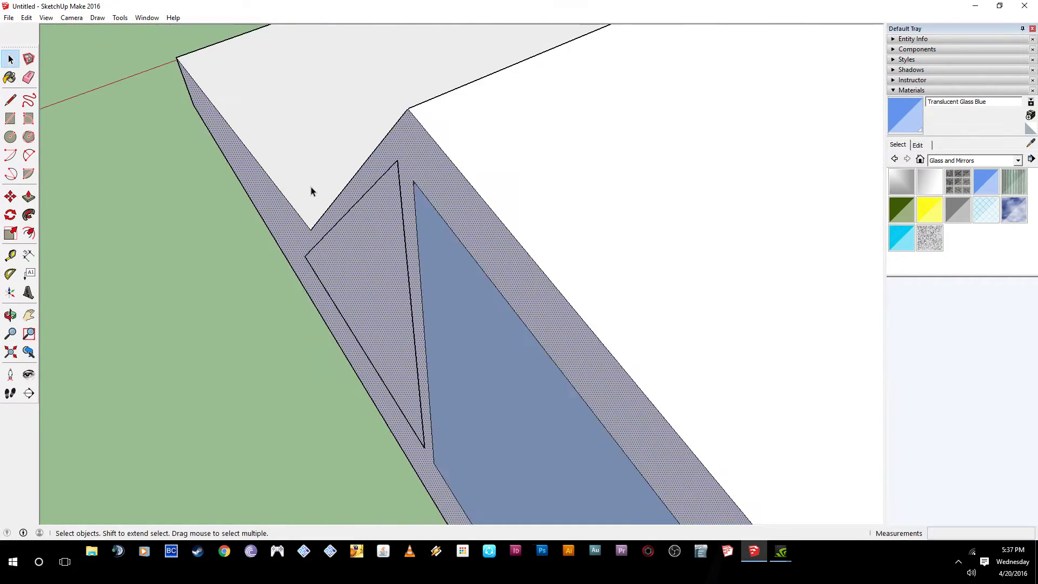
{"action": "scroll", "coordinate": [311, 191], "scroll_direction": "down", "scroll_amount": 2}
{"action": "middle_click_drag", "start_coordinate": [313, 259], "coordinate": [412, 235]}
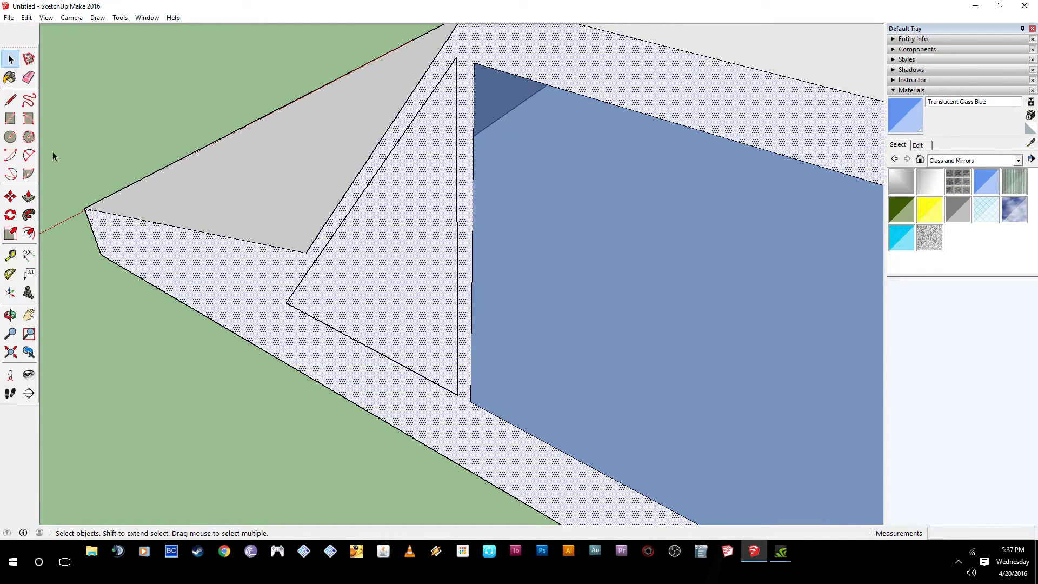
{"action": "left_click", "coordinate": [29, 197]}
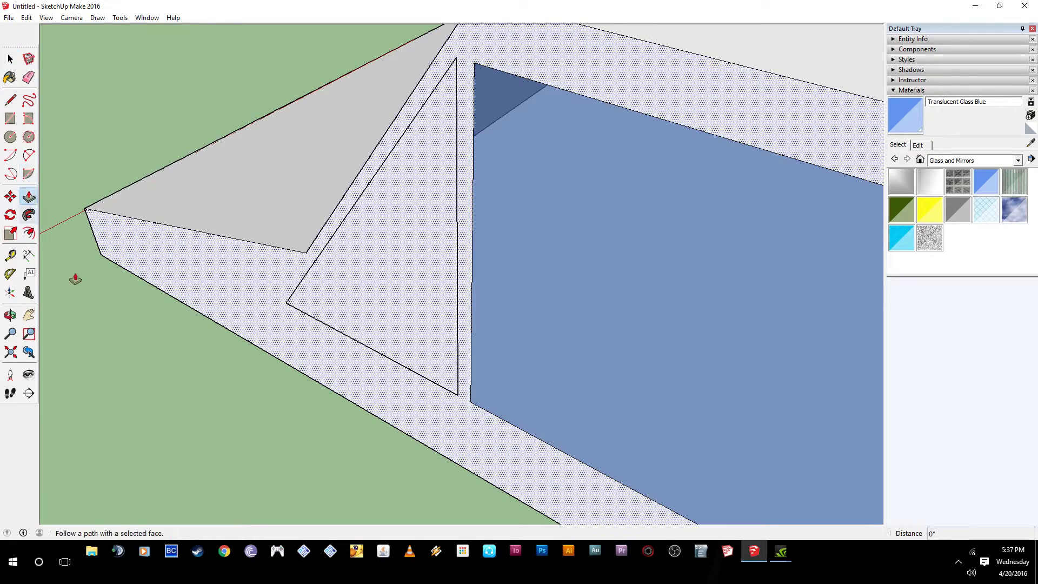
{"action": "mouse_move", "coordinate": [194, 273]}
{"action": "left_mouse_down"}
{"action": "mouse_move", "coordinate": [167, 290]}
{"action": "mouse_move", "coordinate": [220, 257]}
{"action": "mouse_move", "coordinate": [179, 280]}
{"action": "mouse_move", "coordinate": [187, 279]}
{"action": "left_mouse_up"}
{"action": "middle_click_drag", "start_coordinate": [292, 304], "coordinate": [304, 333]}
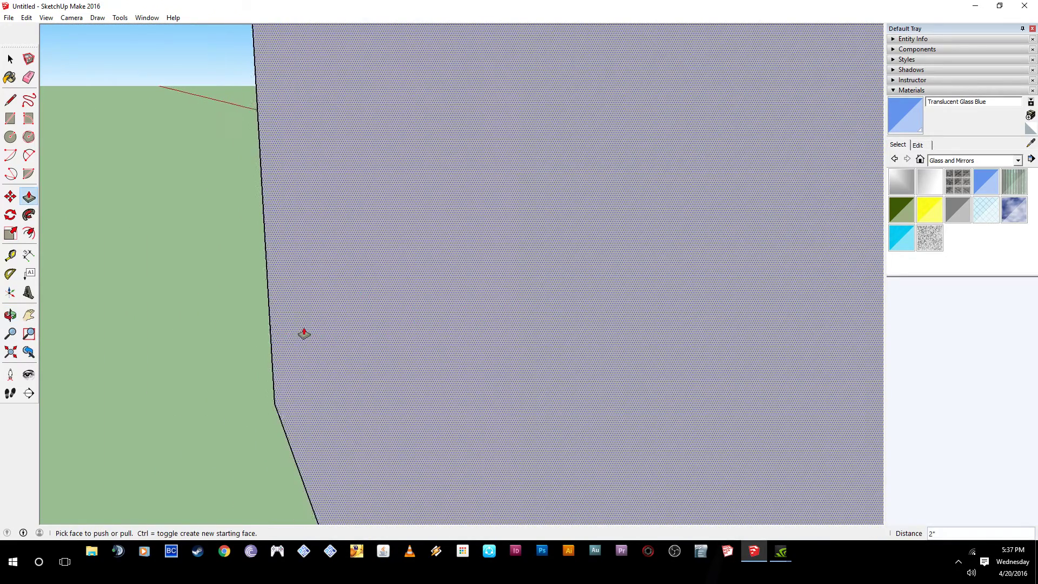
Step: Try to push the side wall face inward with Push/Pull near the triangular outline
{"action": "scroll", "coordinate": [304, 334], "scroll_direction": "down", "scroll_amount": 3}
{"action": "middle_click_drag", "start_coordinate": [486, 357], "coordinate": [387, 332]}
{"action": "scroll", "coordinate": [329, 314], "scroll_direction": "down", "scroll_amount": 3}
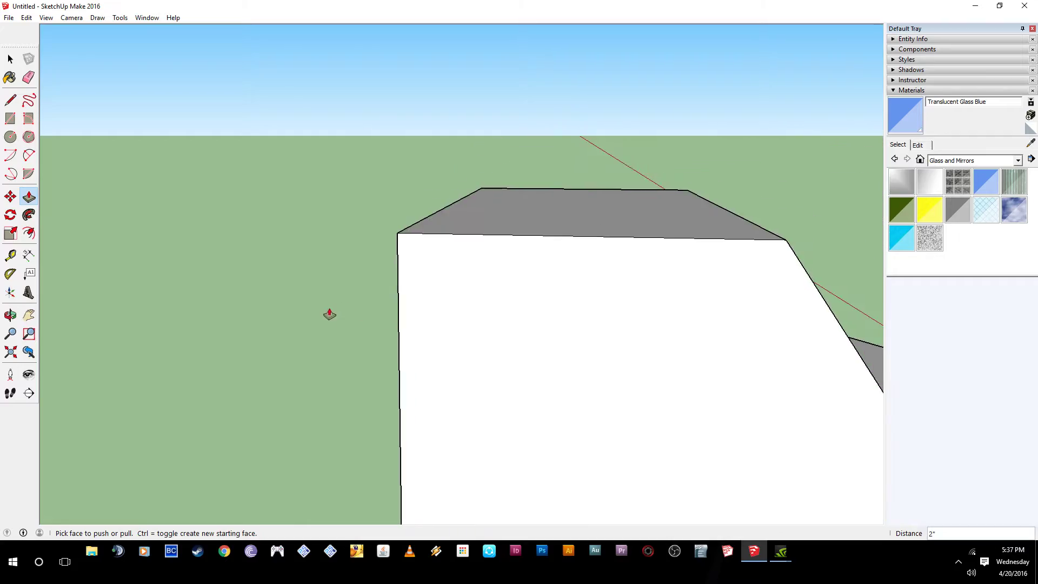
{"action": "scroll", "coordinate": [330, 314], "scroll_direction": "down", "scroll_amount": 2}
{"action": "middle_click_drag", "start_coordinate": [619, 392], "coordinate": [501, 378]}
{"action": "scroll", "coordinate": [713, 316], "scroll_direction": "up", "scroll_amount": 5}
{"action": "middle_click_drag", "start_coordinate": [714, 315], "coordinate": [429, 376]}
{"action": "key", "text": "p"}
{"action": "left_click", "coordinate": [419, 394]}
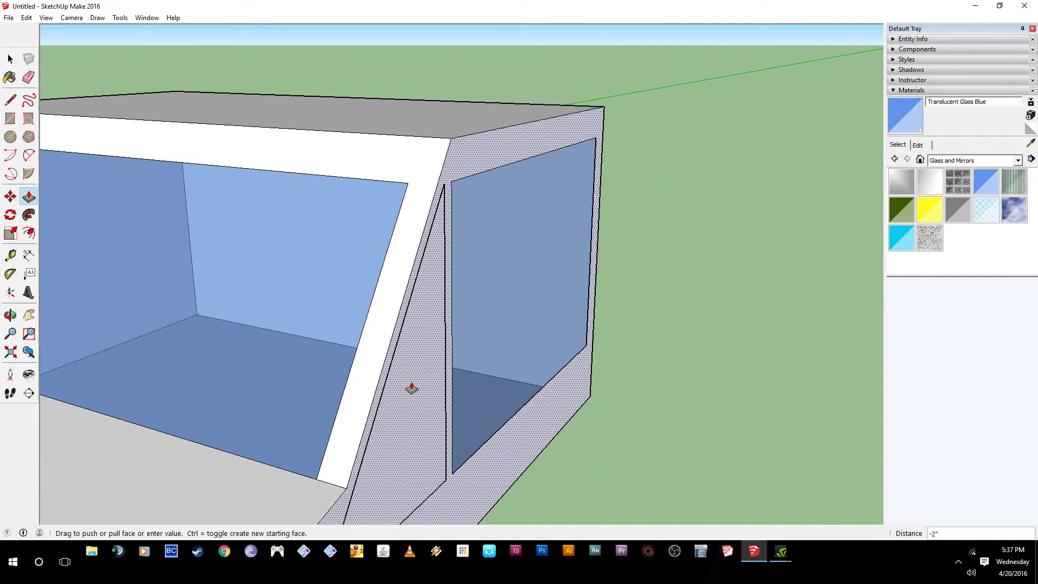
{"action": "left_click", "coordinate": [387, 380]}
{"action": "mouse_move", "coordinate": [412, 375]}
{"action": "middle_mouse_down"}
{"action": "mouse_move", "coordinate": [510, 320]}
{"action": "mouse_move", "coordinate": [429, 364]}
{"action": "middle_mouse_up"}
{"action": "key", "text": "space"}
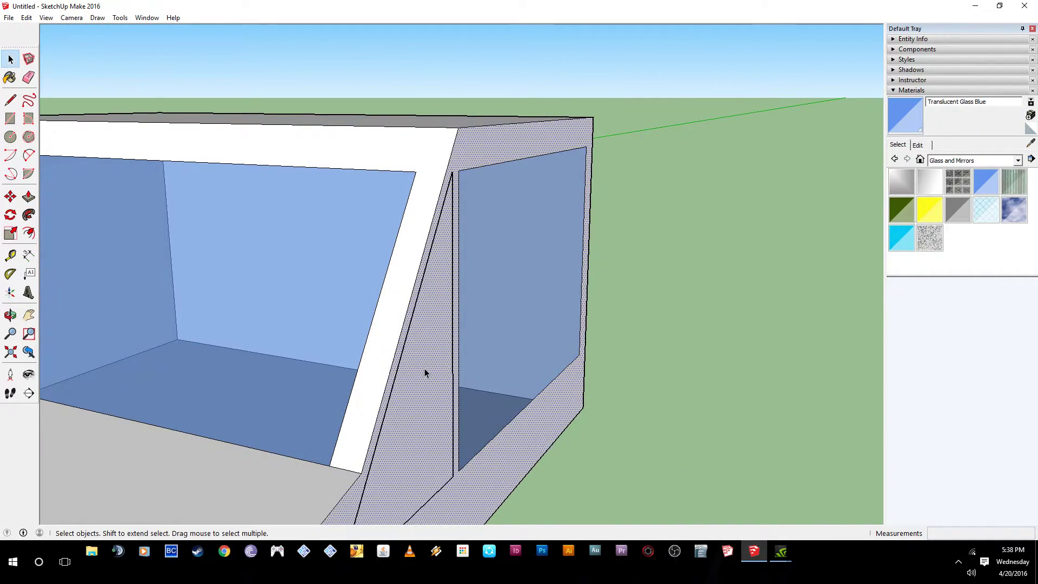
Step: Examine the front window's frame and the triangular outline's sloping edge from several angles
{"action": "middle_click_drag", "start_coordinate": [467, 312], "coordinate": [378, 420]}
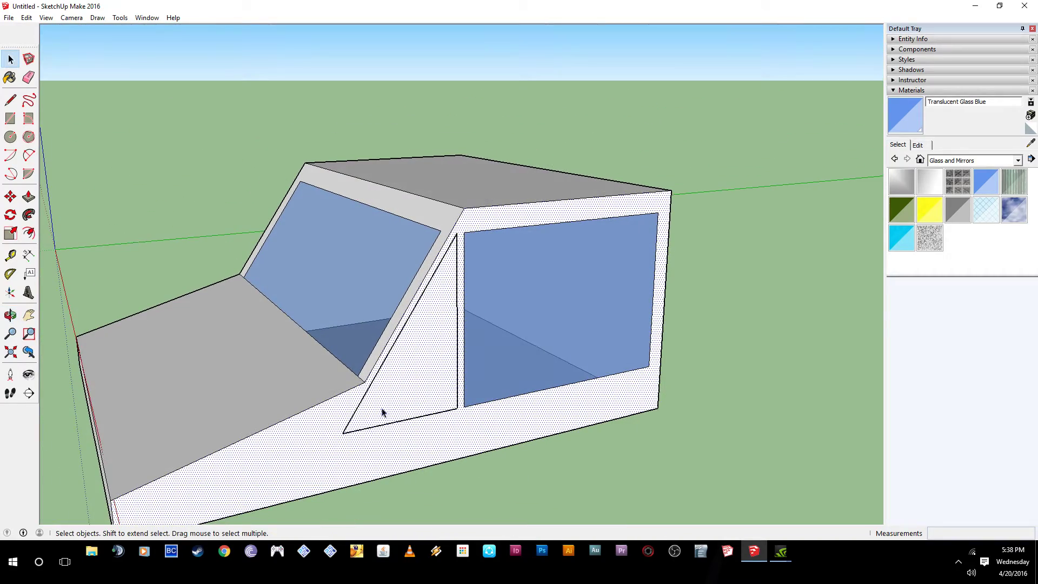
{"action": "middle_click_drag", "start_coordinate": [430, 367], "coordinate": [454, 361]}
{"action": "middle_click_drag", "start_coordinate": [511, 262], "coordinate": [489, 245]}
{"action": "left_click", "coordinate": [492, 246]}
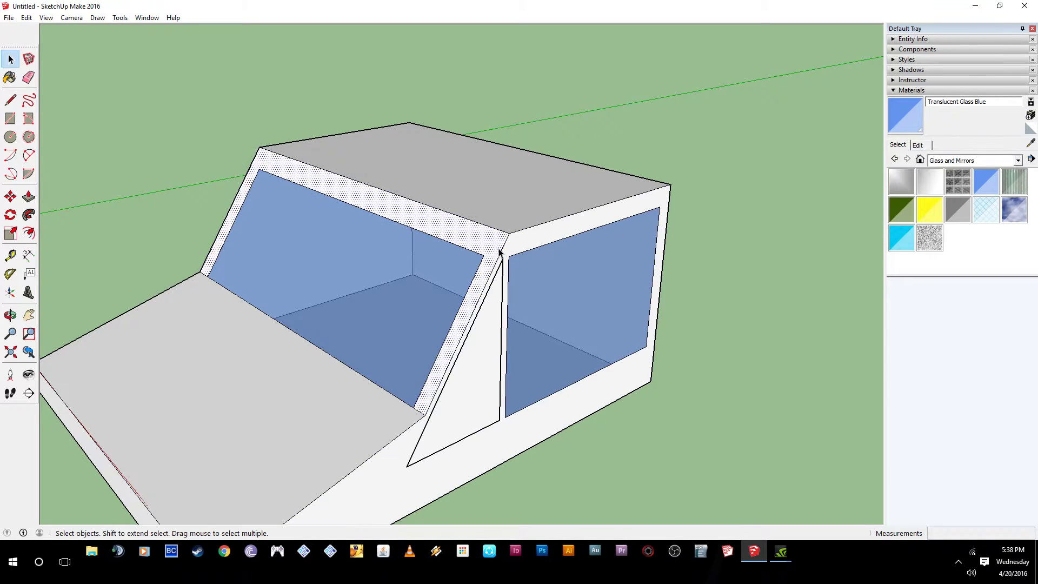
{"action": "middle_click_drag", "start_coordinate": [527, 301], "coordinate": [469, 323]}
{"action": "left_click", "coordinate": [468, 317]}
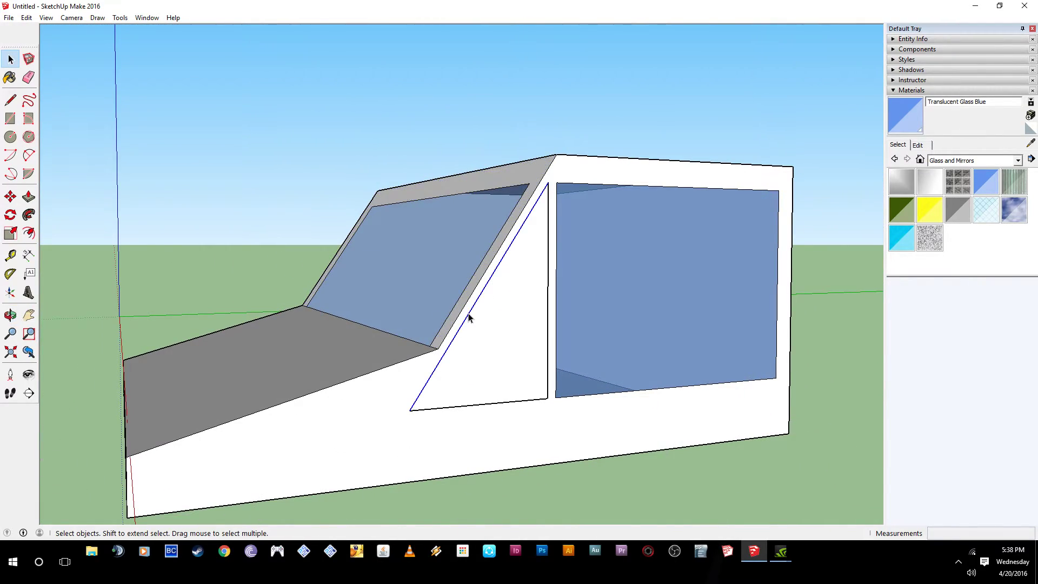
{"action": "left_click", "coordinate": [579, 439]}
{"action": "left_click", "coordinate": [743, 510]}
{"action": "middle_click_drag", "start_coordinate": [615, 397], "coordinate": [596, 429]}
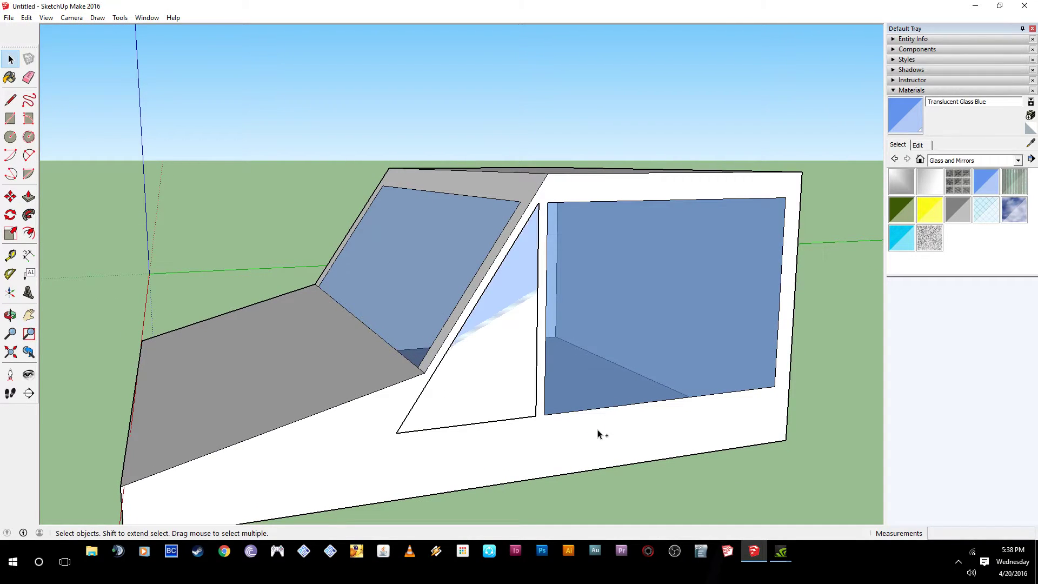
Step: Undo the recent edits back to the side wall without the triangular outline and the short edges
{"action": "key", "text": "ctrl+z"}
{"action": "key", "text": "ctrl+z"}
{"action": "key", "text": "ctrl+z"}
{"action": "key", "text": "ctrl+z"}
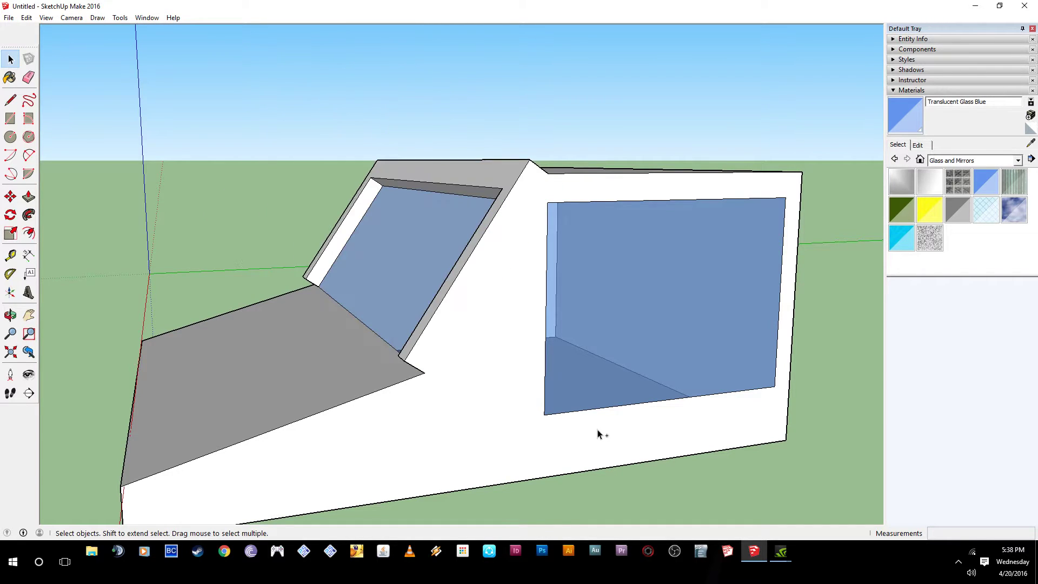
{"action": "key", "text": "ctrl+z"}
{"action": "key", "text": "ctrl+z"}
Step: Draw a short edge along the green axis from the side window's upper corner to the wall's sloping edge
{"action": "key", "text": "o"}
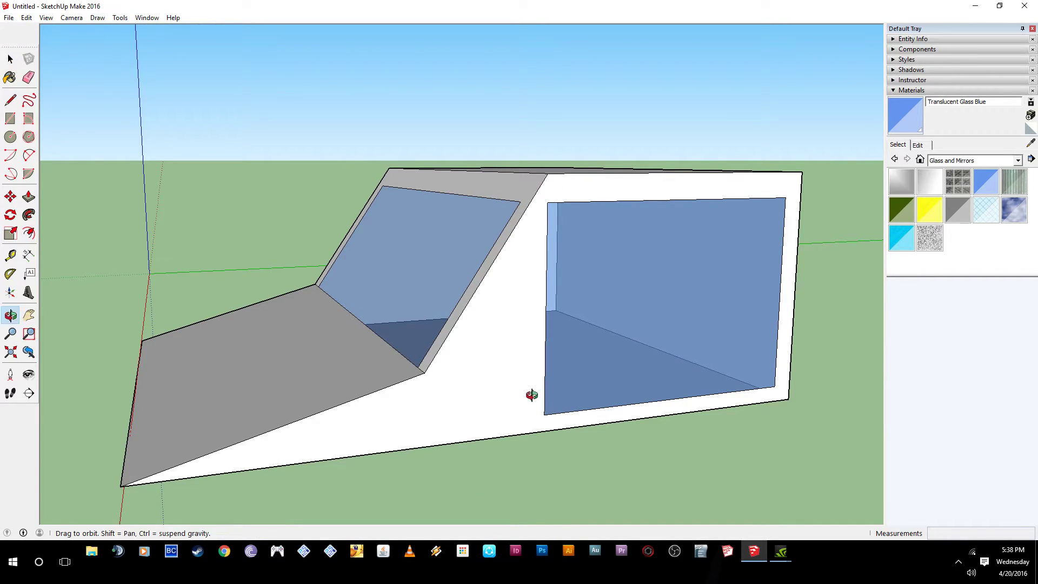
{"action": "left_click_drag", "start_coordinate": [532, 395], "coordinate": [505, 399]}
{"action": "key", "text": "space"}
{"action": "key", "text": "b"}
{"action": "key", "text": "l"}
{"action": "scroll", "coordinate": [512, 220], "scroll_direction": "up", "scroll_amount": 3}
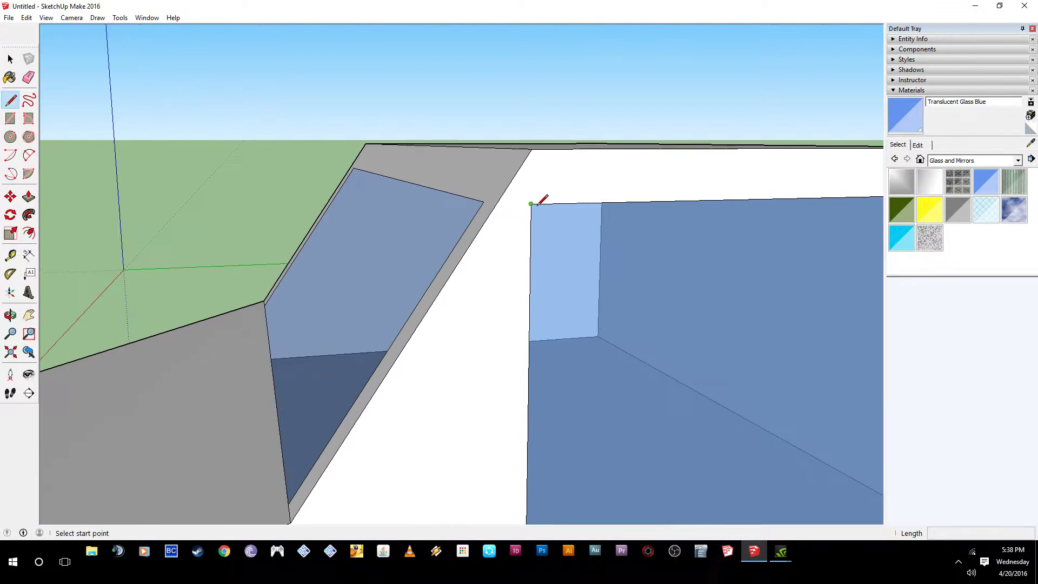
{"action": "left_click", "coordinate": [531, 204]}
Step: Draw an edge from the short edge's midpoint, parallel to the wall's sloping edge, down past the side window's lower corner level
{"action": "left_click", "coordinate": [514, 204]}
{"action": "scroll", "coordinate": [496, 363], "scroll_direction": "down", "scroll_amount": 4}
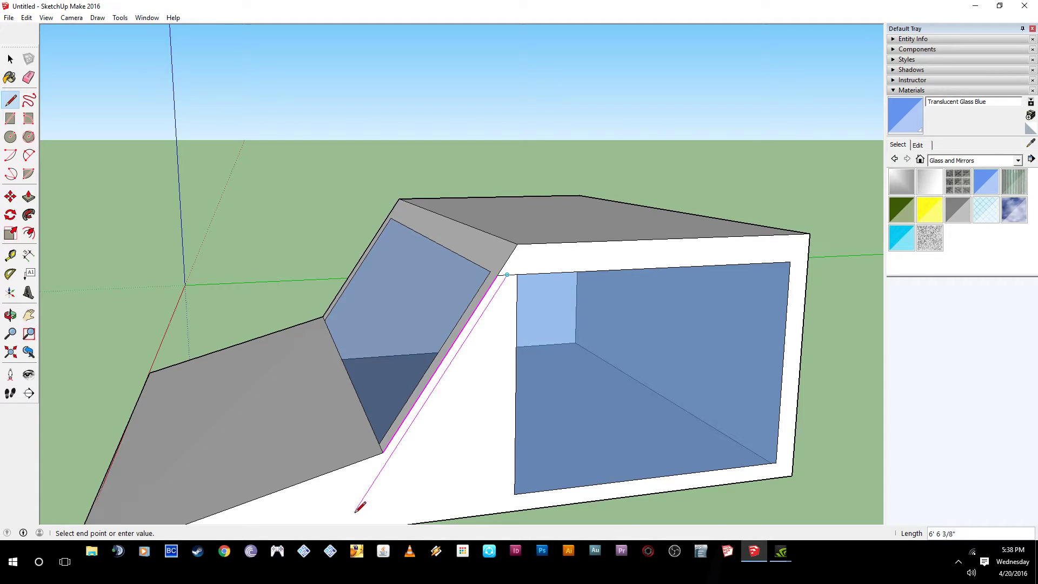
{"action": "middle_click_drag", "start_coordinate": [357, 504], "coordinate": [324, 452]}
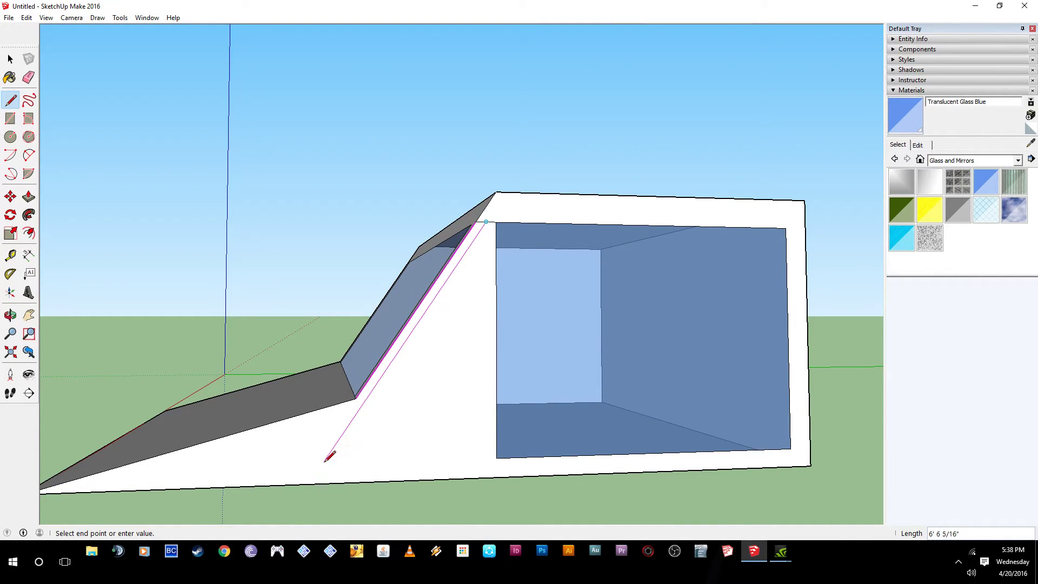
{"action": "scroll", "coordinate": [331, 455], "scroll_direction": "up", "scroll_amount": 2}
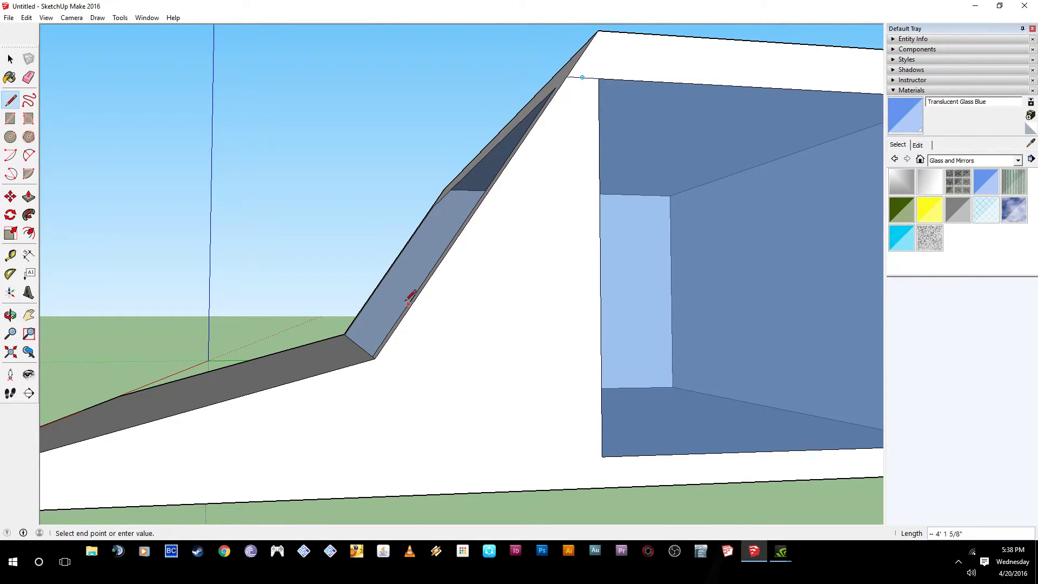
{"action": "middle_click_drag", "start_coordinate": [556, 74], "coordinate": [603, 122]}
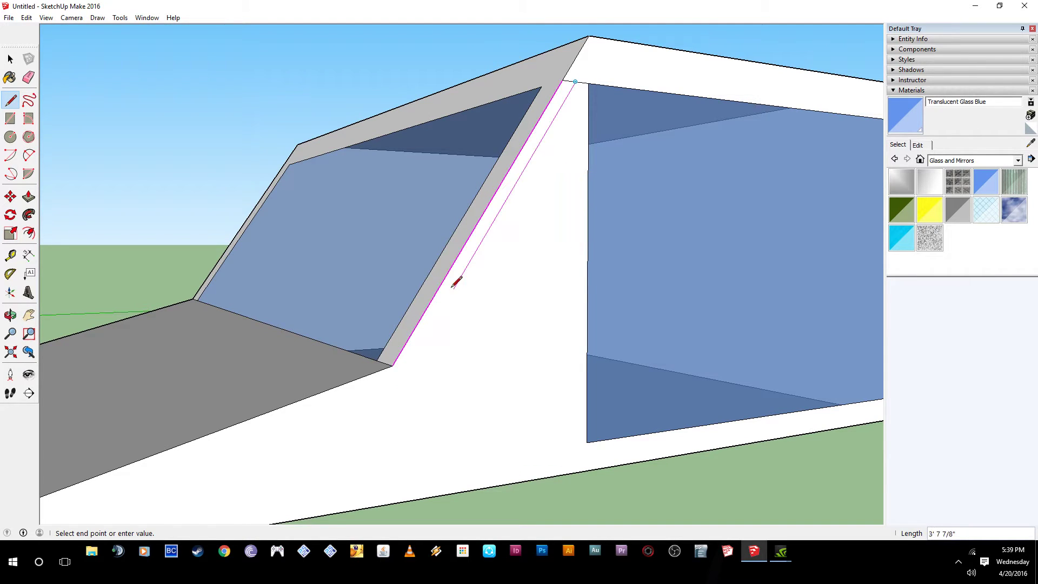
{"action": "left_click", "coordinate": [330, 498]}
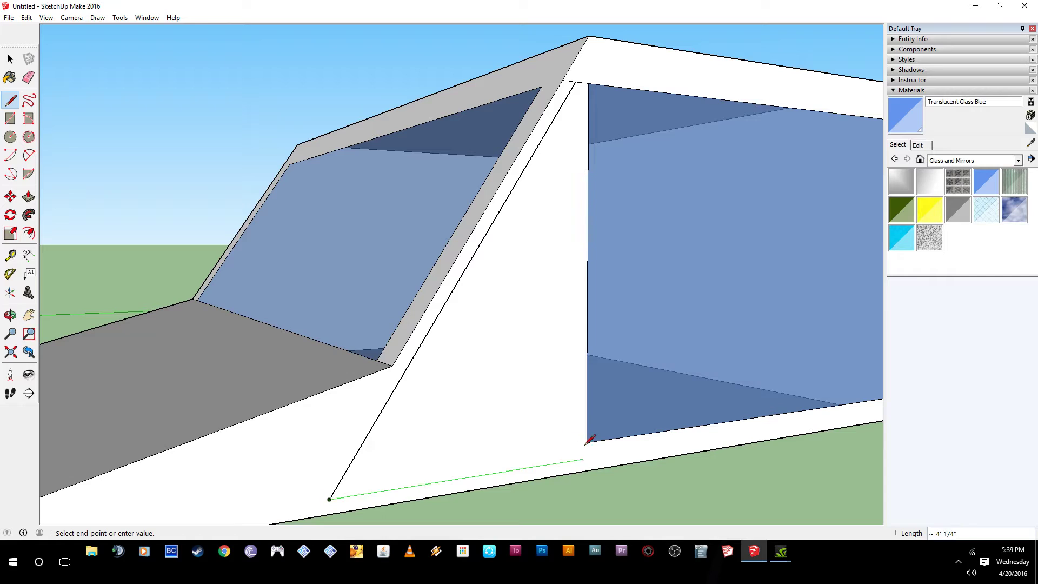
{"action": "key", "text": "Escape"}
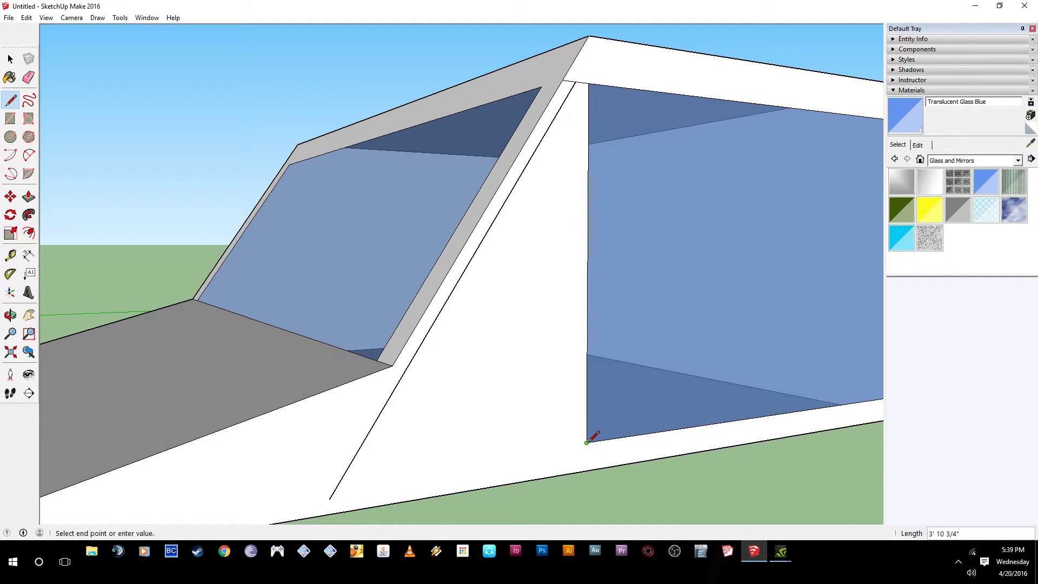
Step: Try closing the triangle with a bottom edge from the side window's lower corner to the slanted edge and trimming the overshoot
{"action": "left_click", "coordinate": [341, 479]}
{"action": "middle_click_drag", "start_coordinate": [498, 420], "coordinate": [487, 395]}
{"action": "key", "text": "space"}
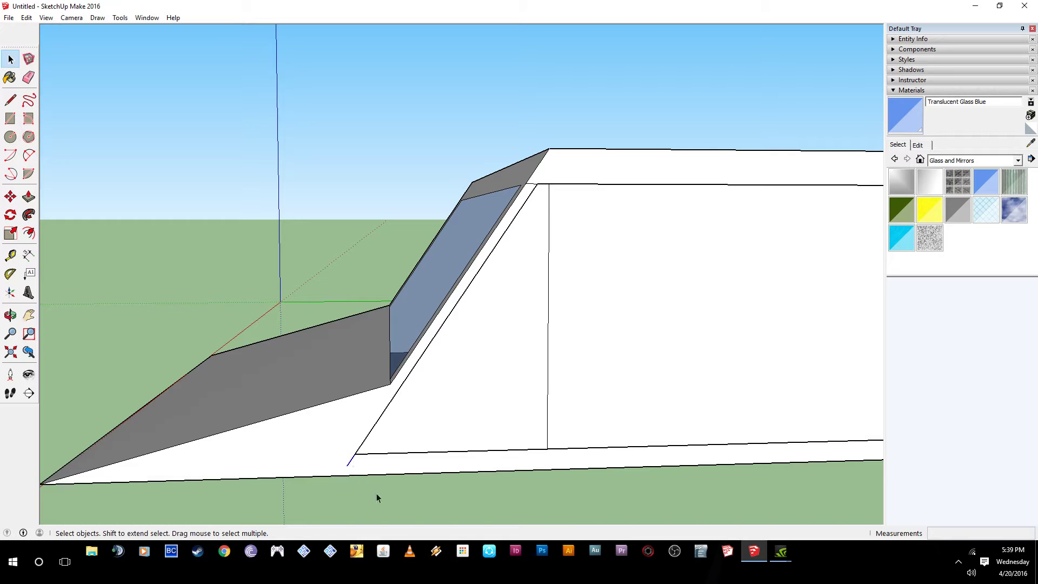
{"action": "scroll", "coordinate": [352, 440], "scroll_direction": "up", "scroll_amount": 2}
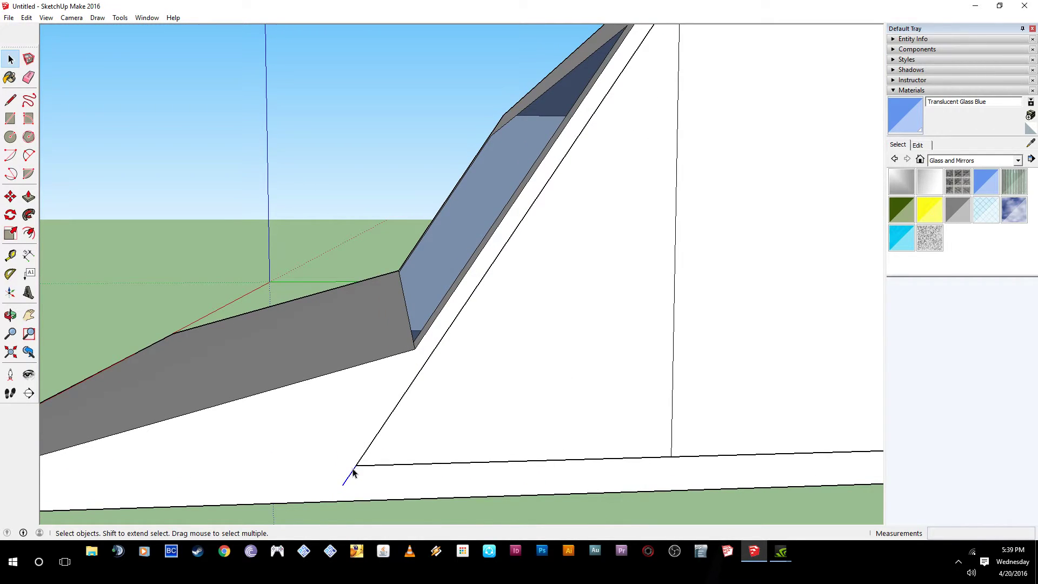
{"action": "scroll", "coordinate": [352, 393], "scroll_direction": "down", "scroll_amount": 1}
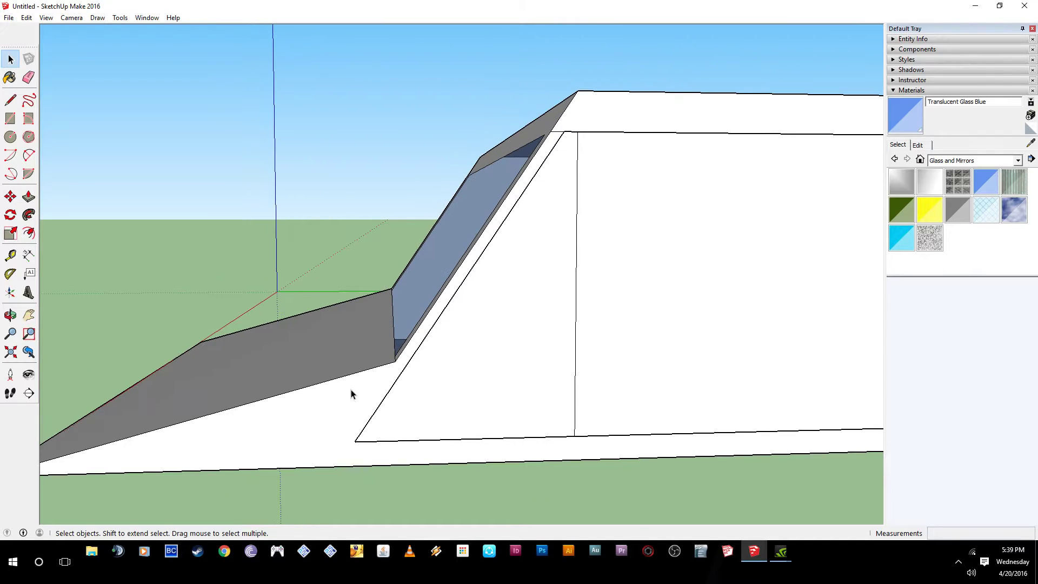
Step: Try deleting the short edge beside the slanted edge's upper end, and undo back to the unclosed slanted edge
{"action": "left_click", "coordinate": [561, 134]}
{"action": "left_click", "coordinate": [560, 134]}
{"action": "middle_click_drag", "start_coordinate": [591, 213], "coordinate": [467, 238]}
{"action": "left_click", "coordinate": [367, 162]}
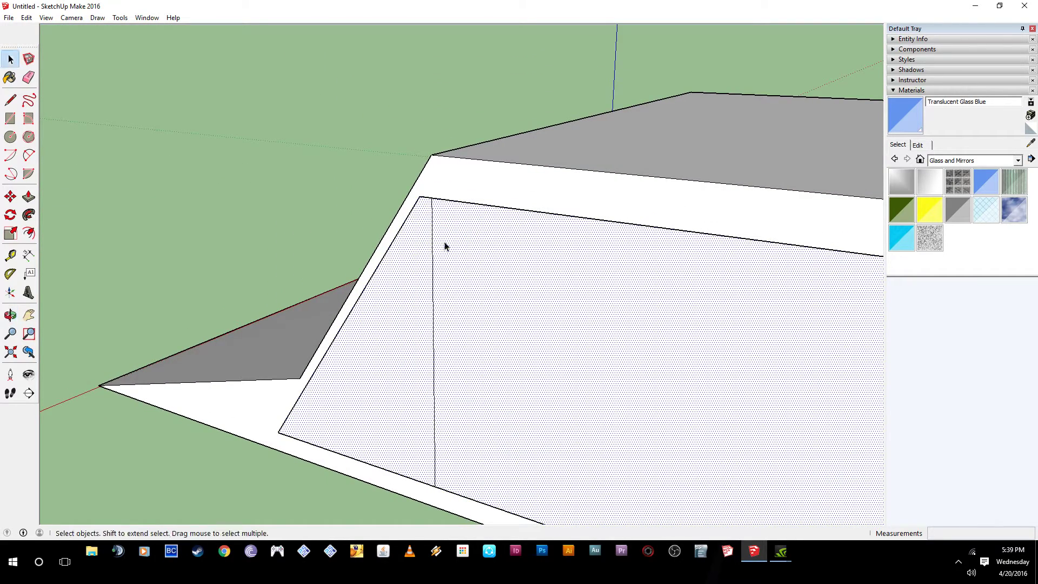
{"action": "left_click", "coordinate": [433, 250]}
{"action": "middle_click_drag", "start_coordinate": [451, 374], "coordinate": [463, 241]}
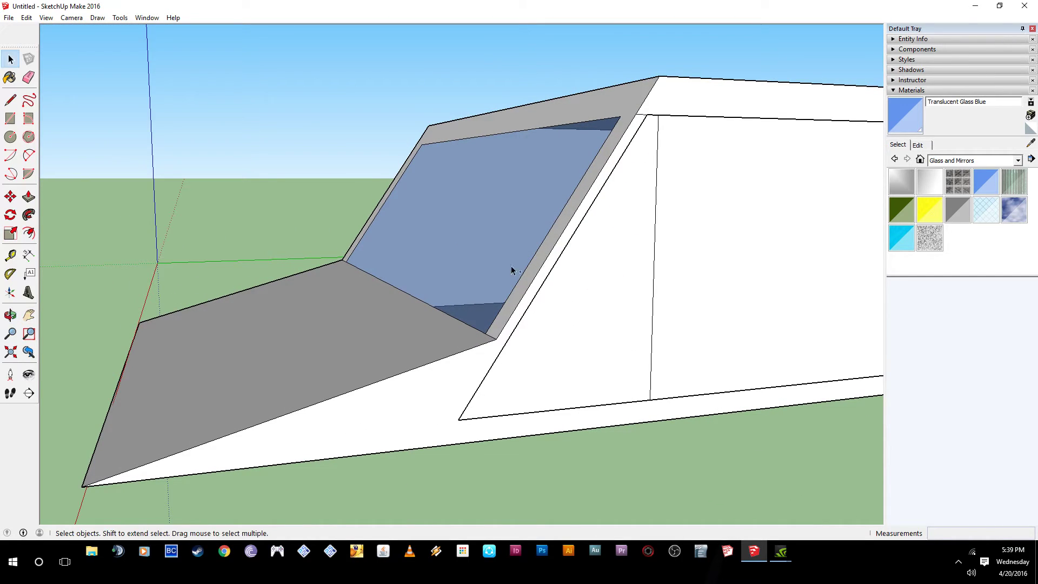
{"action": "middle_click_drag", "start_coordinate": [591, 320], "coordinate": [539, 323]}
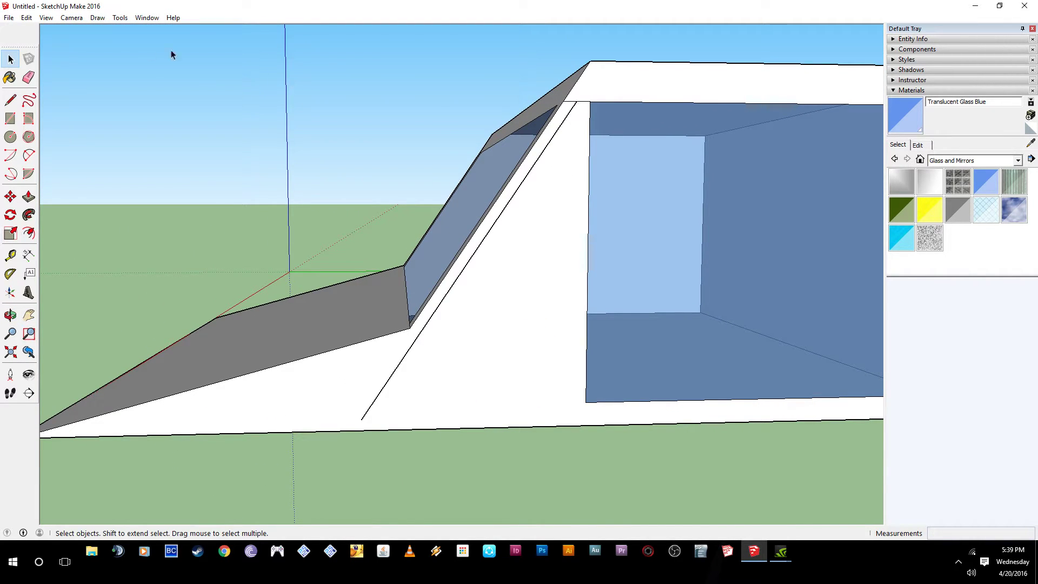
Step: Draw a vertical edge from the slanted edge's upper end to the side window's lower corner level, and a bottom edge across to the slanted edge
{"action": "left_click", "coordinate": [11, 100]}
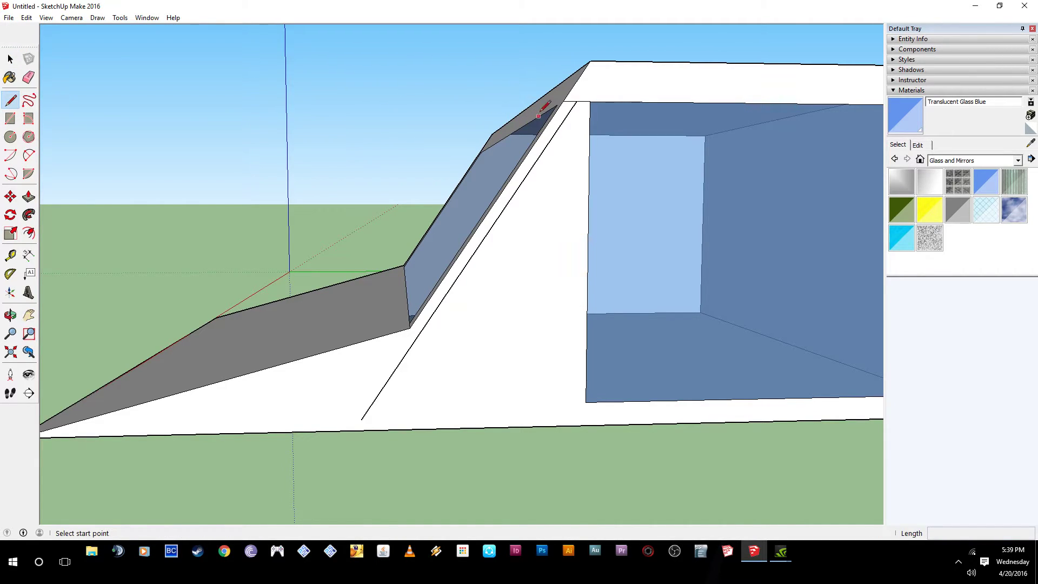
{"action": "left_click", "coordinate": [577, 101]}
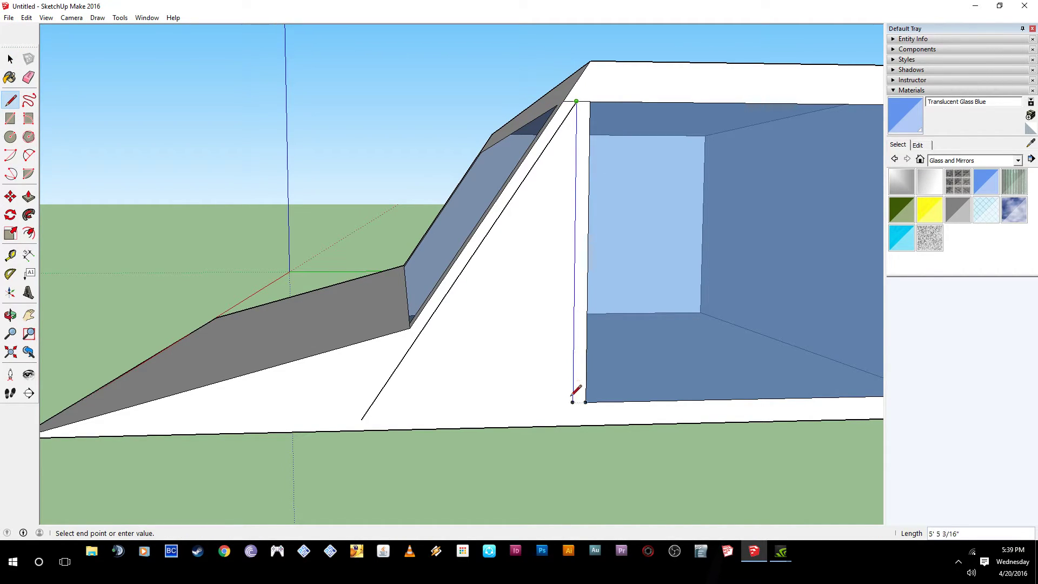
{"action": "left_click", "coordinate": [371, 405]}
Step: Delete the slanted edge's overshoot below the triangle and the short edge joining the triangle's upper corner to the wall's sloping edge
{"action": "mouse_move", "coordinate": [470, 359]}
{"action": "middle_mouse_down"}
{"action": "mouse_move", "coordinate": [600, 401]}
{"action": "mouse_move", "coordinate": [250, 368]}
{"action": "mouse_move", "coordinate": [317, 359]}
{"action": "mouse_move", "coordinate": [382, 389]}
{"action": "mouse_move", "coordinate": [618, 352]}
{"action": "mouse_move", "coordinate": [269, 398]}
{"action": "middle_mouse_up"}
{"action": "key", "text": "space"}
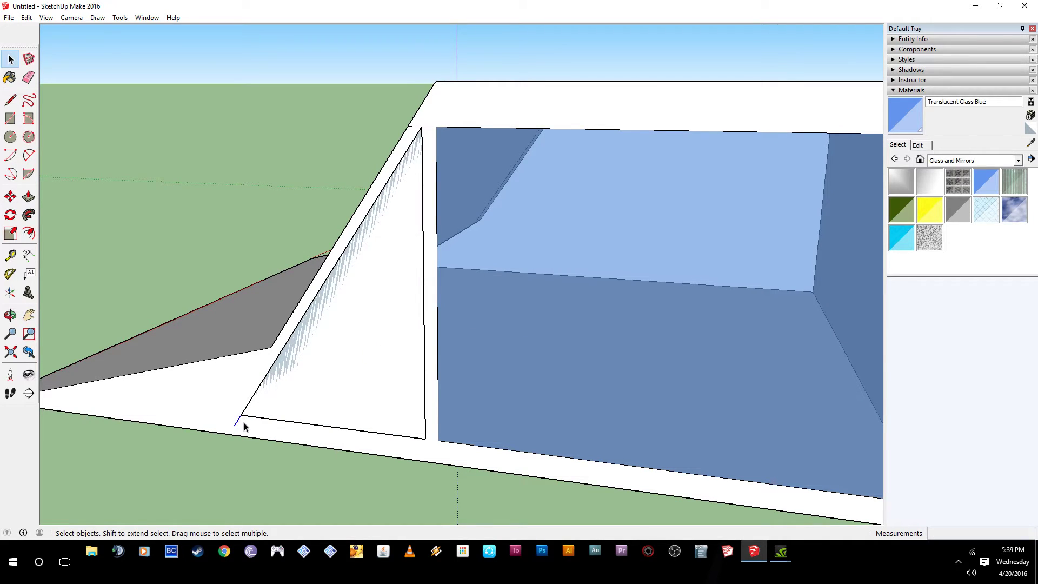
{"action": "left_click", "coordinate": [296, 385]}
{"action": "left_click", "coordinate": [332, 282]}
{"action": "left_click", "coordinate": [387, 309]}
{"action": "middle_click_drag", "start_coordinate": [371, 313], "coordinate": [494, 348]}
{"action": "left_click", "coordinate": [515, 156]}
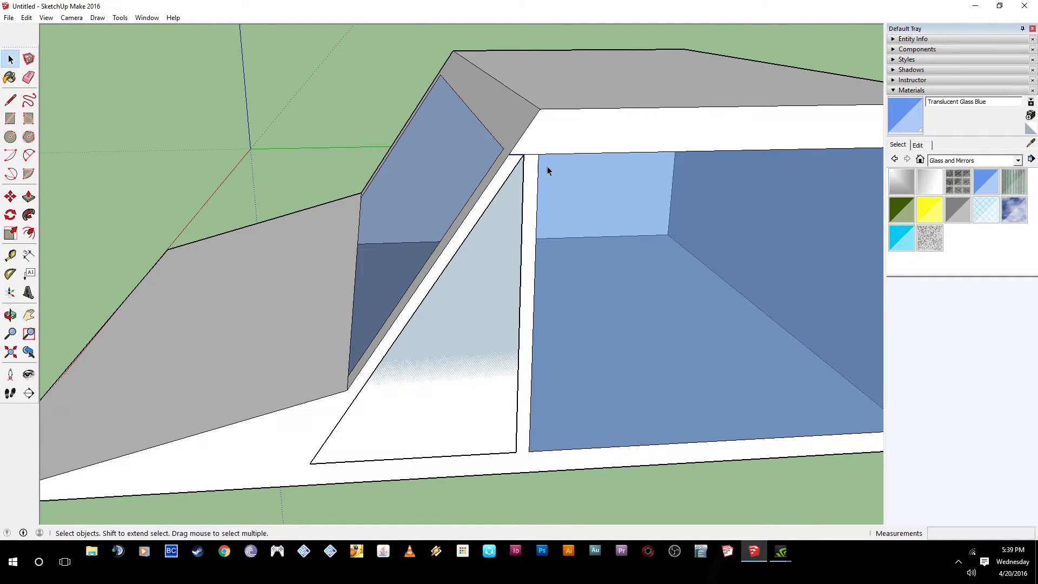
{"action": "key", "text": "Delete"}
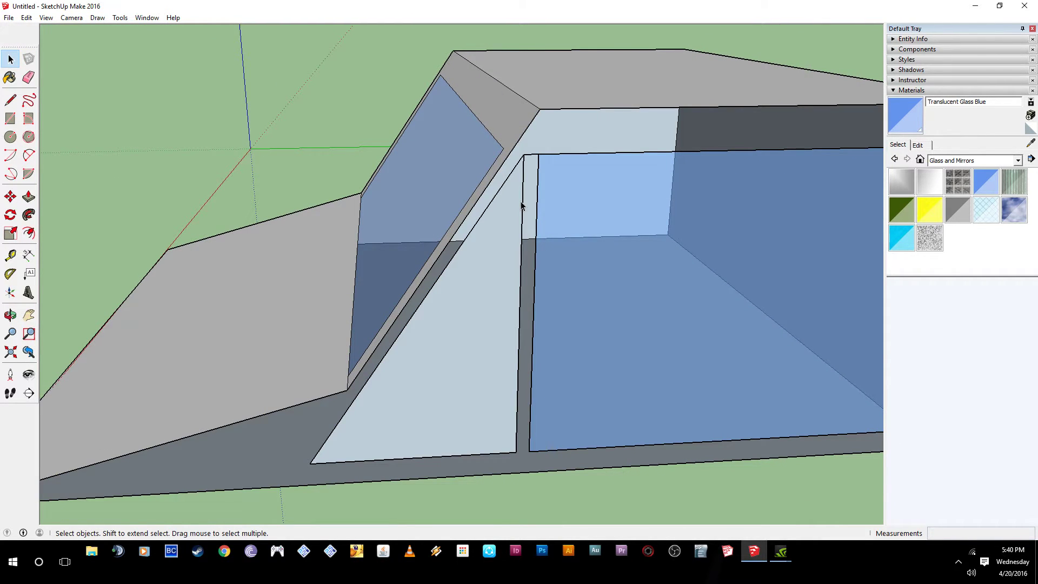
Step: Delete the remaining short edge between the triangle's upper corner and the rectangular side window
{"action": "middle_click_drag", "start_coordinate": [515, 232], "coordinate": [768, 303]}
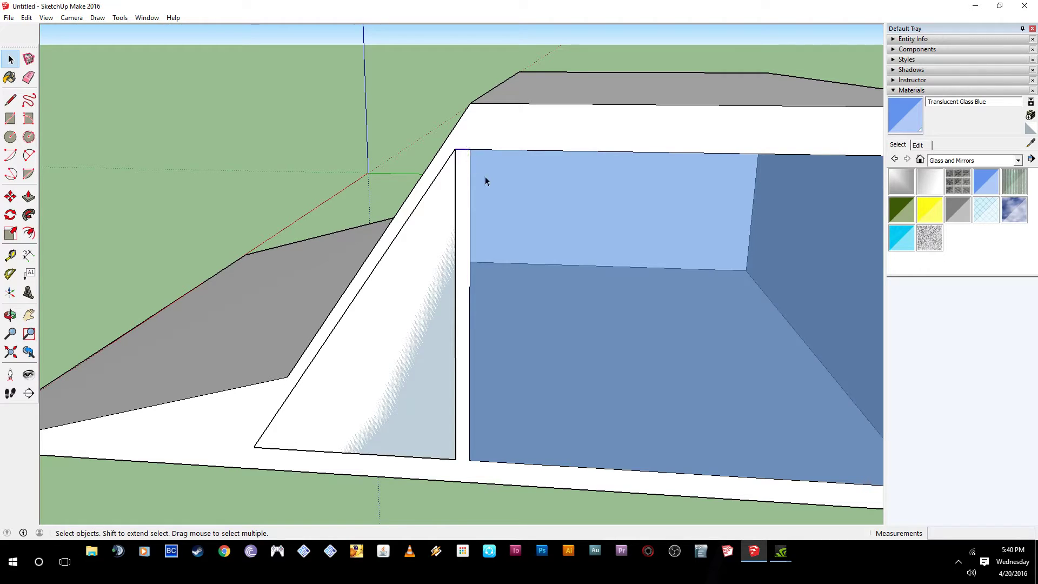
{"action": "key", "text": "Delete"}
{"action": "left_click", "coordinate": [436, 302]}
{"action": "key", "text": "Delete"}
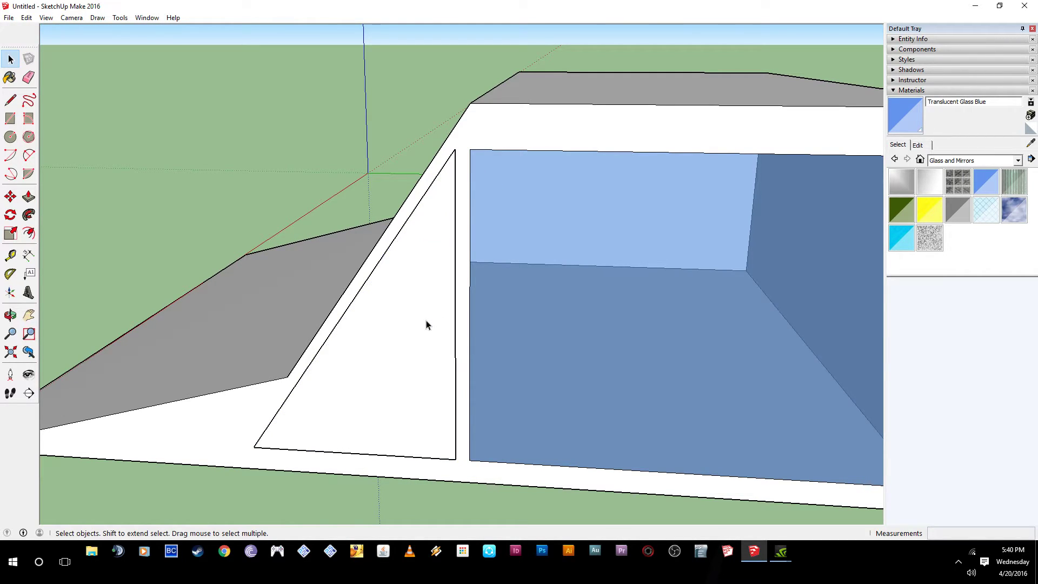
Step: Push the triangular face slightly inward to recess it in the side wall
{"action": "left_click", "coordinate": [412, 340]}
{"action": "middle_click_drag", "start_coordinate": [439, 345], "coordinate": [613, 309]}
{"action": "middle_click_drag", "start_coordinate": [483, 362], "coordinate": [540, 352]}
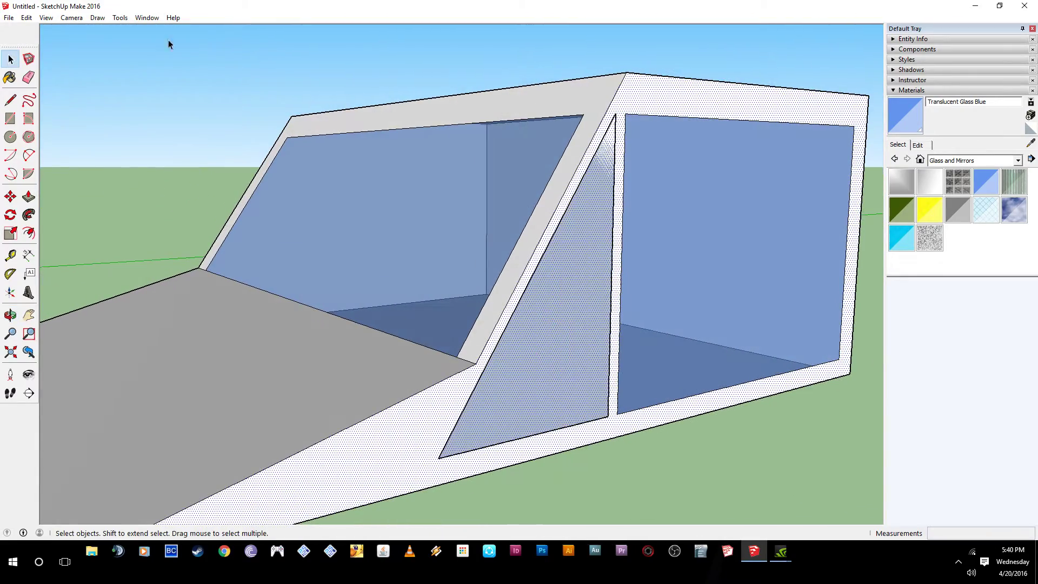
{"action": "left_click", "coordinate": [561, 343]}
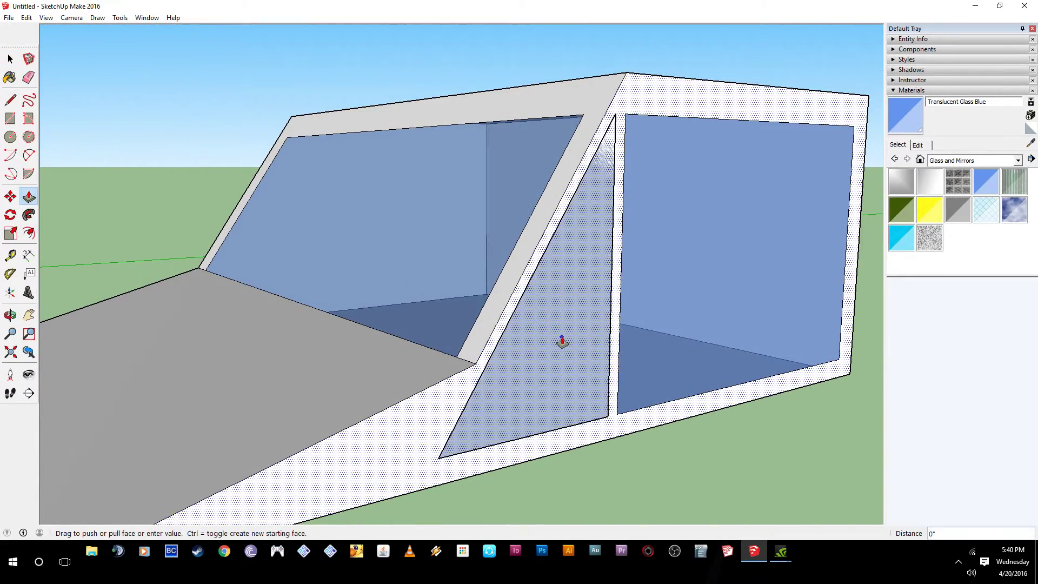
{"action": "left_click", "coordinate": [576, 313]}
{"action": "left_click", "coordinate": [574, 342]}
{"action": "middle_click_drag", "start_coordinate": [575, 340], "coordinate": [547, 350]}
Step: Try removing the recessed triangular face, and undo the removal
{"action": "key", "text": "space"}
{"action": "scroll", "coordinate": [653, 341], "scroll_direction": "up", "scroll_amount": 3}
{"action": "scroll", "coordinate": [546, 350], "scroll_direction": "down", "scroll_amount": 3}
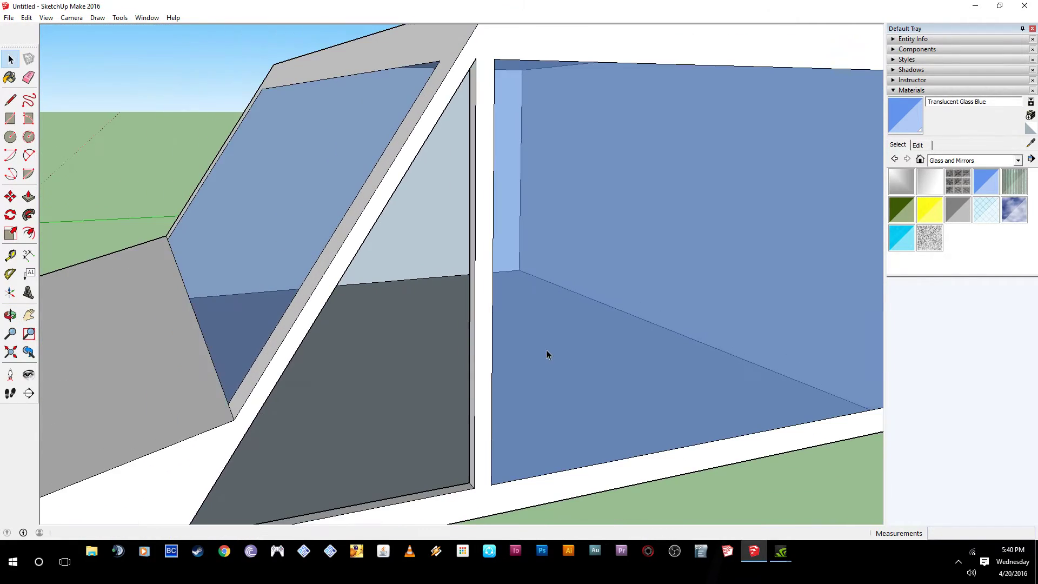
{"action": "scroll", "coordinate": [547, 350], "scroll_direction": "down", "scroll_amount": 2}
{"action": "key", "text": "ctrl+z"}
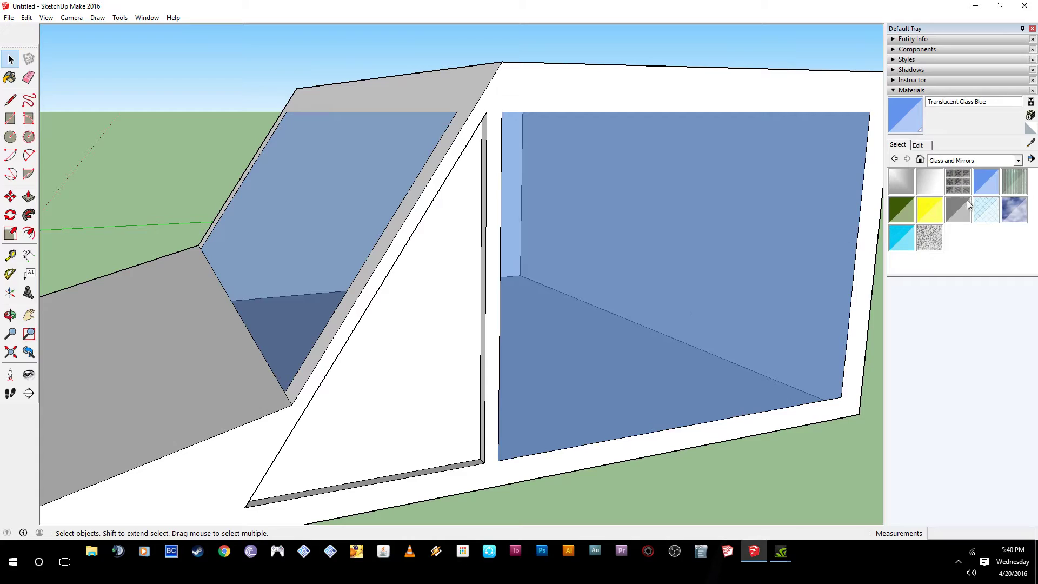
Step: Paint the recessed triangular face with Translucent Glass Blue
{"action": "left_click", "coordinate": [986, 184]}
{"action": "left_click", "coordinate": [480, 332]}
{"action": "mouse_move", "coordinate": [476, 320]}
{"action": "middle_mouse_down"}
{"action": "mouse_move", "coordinate": [352, 326]}
{"action": "mouse_move", "coordinate": [334, 297]}
{"action": "mouse_move", "coordinate": [236, 273]}
{"action": "mouse_move", "coordinate": [132, 271]}
{"action": "mouse_move", "coordinate": [245, 297]}
{"action": "mouse_move", "coordinate": [546, 218]}
{"action": "mouse_move", "coordinate": [326, 325]}
{"action": "mouse_move", "coordinate": [495, 359]}
{"action": "mouse_move", "coordinate": [431, 308]}
{"action": "mouse_move", "coordinate": [250, 294]}
{"action": "mouse_move", "coordinate": [303, 295]}
{"action": "middle_mouse_up"}
{"action": "middle_click_drag", "start_coordinate": [555, 294], "coordinate": [678, 357]}
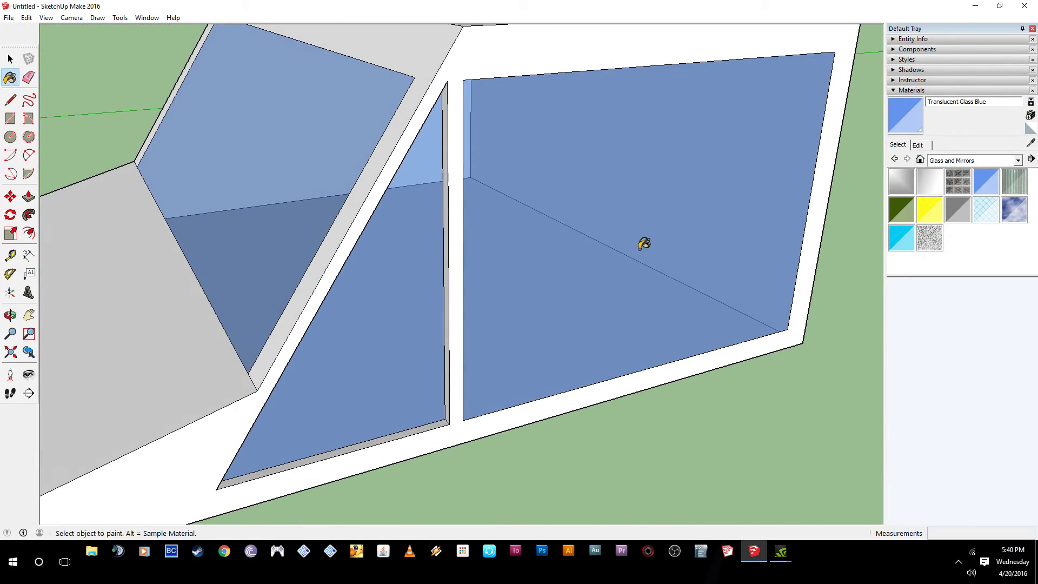
Step: Recess the rectangular side window's glass to the triangular pane's depth, and push the front window's glass inward as well
{"action": "left_click", "coordinate": [29, 198]}
{"action": "left_click_drag", "start_coordinate": [660, 301], "coordinate": [408, 400]}
{"action": "middle_click_drag", "start_coordinate": [391, 332], "coordinate": [384, 292]}
{"action": "left_click_drag", "start_coordinate": [501, 304], "coordinate": [531, 416]}
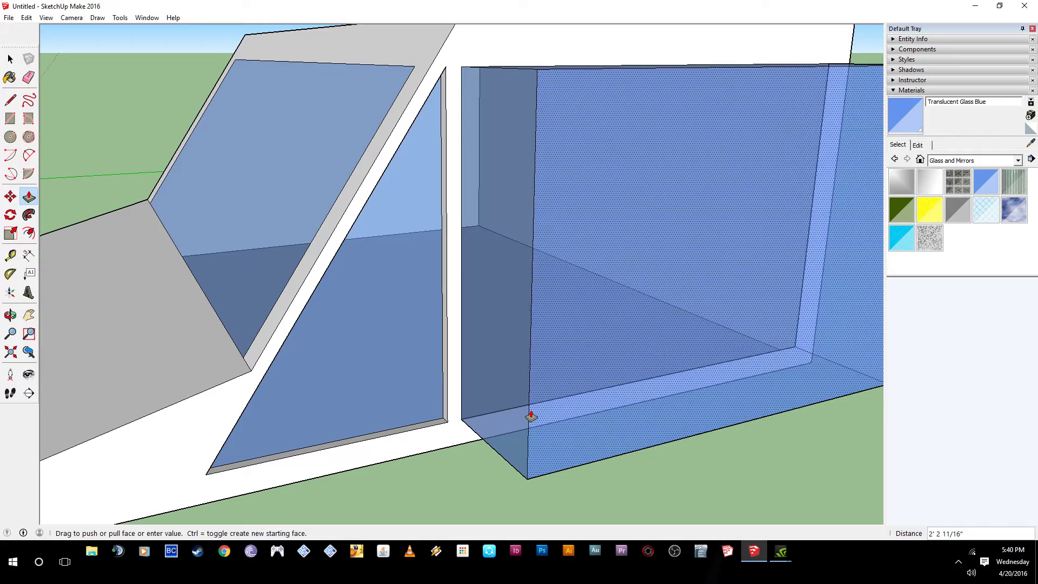
{"action": "left_click_drag", "start_coordinate": [599, 417], "coordinate": [413, 377]}
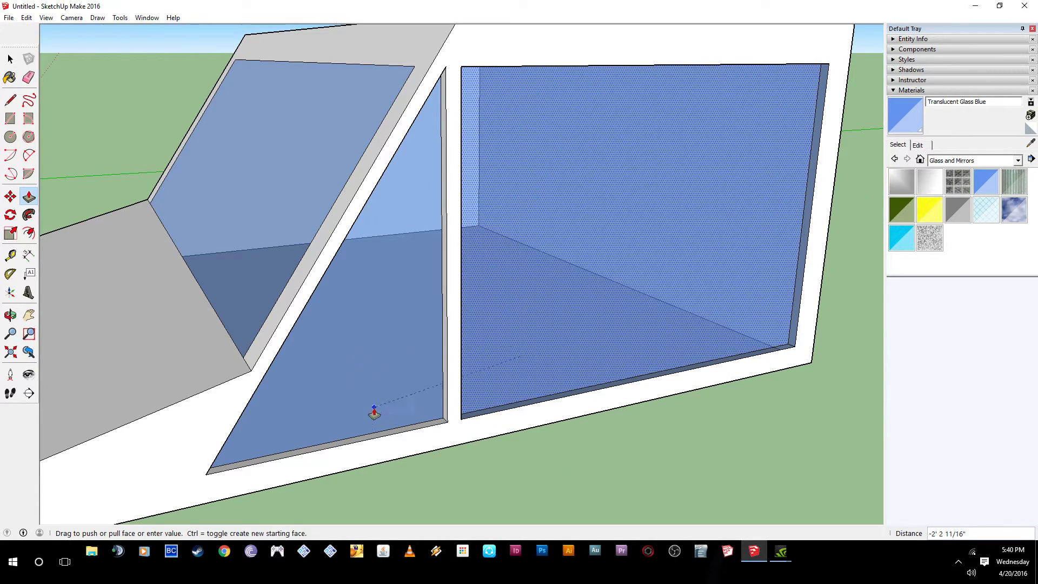
{"action": "left_click_drag", "start_coordinate": [348, 372], "coordinate": [281, 323]}
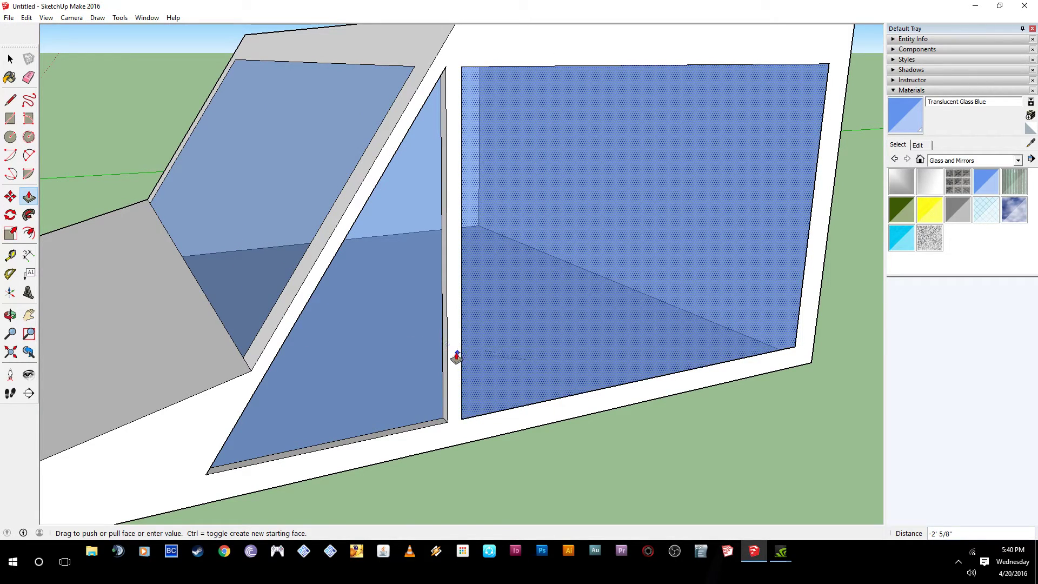
{"action": "mouse_move", "coordinate": [454, 367]}
{"action": "left_mouse_down"}
{"action": "mouse_move", "coordinate": [421, 367]}
{"action": "mouse_move", "coordinate": [436, 375]}
{"action": "left_mouse_up"}
{"action": "middle_click_drag", "start_coordinate": [427, 376], "coordinate": [189, 217]}
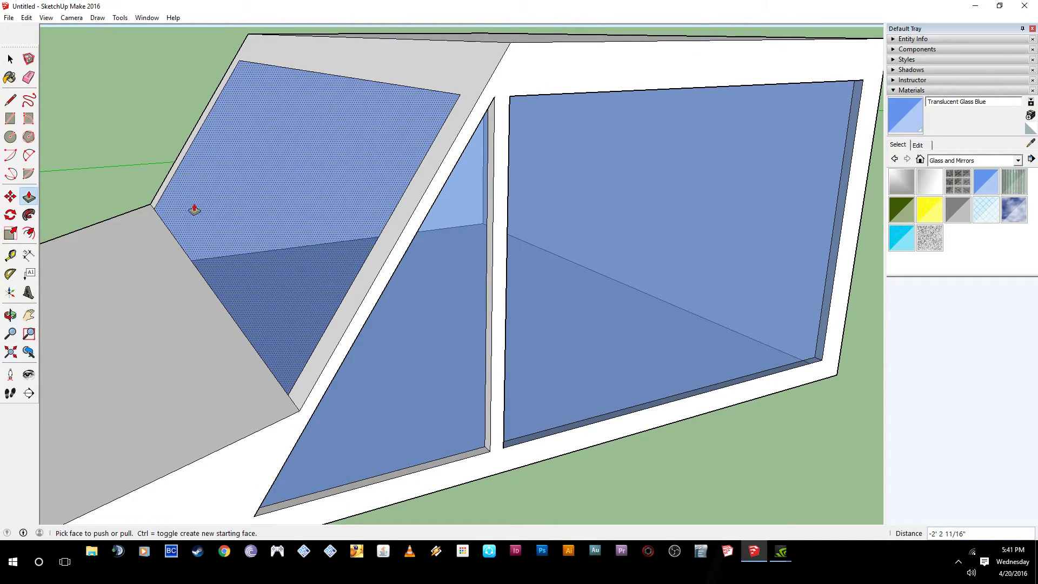
{"action": "left_click_drag", "start_coordinate": [202, 208], "coordinate": [196, 206]}
Step: Delete the cab's rear wall face to open up the interior
{"action": "middle_click_drag", "start_coordinate": [258, 214], "coordinate": [674, 290]}
{"action": "middle_click_drag", "start_coordinate": [560, 362], "coordinate": [555, 141]}
{"action": "left_click_drag", "start_coordinate": [535, 222], "coordinate": [535, 263]}
{"action": "middle_click_drag", "start_coordinate": [499, 61], "coordinate": [441, 221]}
{"action": "key", "text": "p"}
{"action": "key", "text": "space"}
{"action": "left_click", "coordinate": [546, 221]}
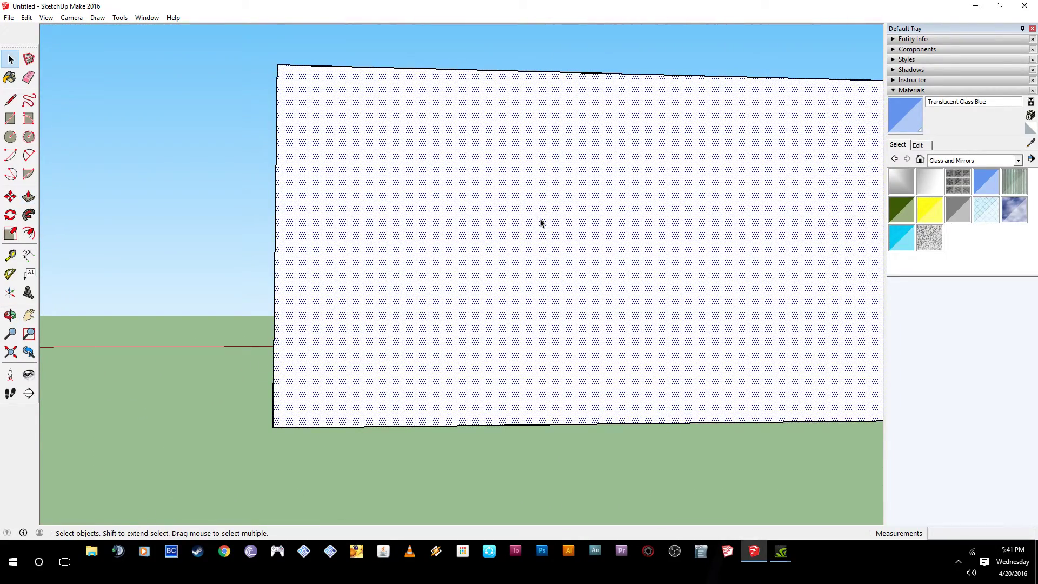
{"action": "key", "text": "Delete"}
Step: Draw a guide edge from the side window's upper rear corner to the opposite wall, plus the matching window's rear and bottom edges there
{"action": "middle_click_drag", "start_coordinate": [552, 243], "coordinate": [561, 274]}
{"action": "middle_click_drag", "start_coordinate": [658, 198], "coordinate": [532, 263]}
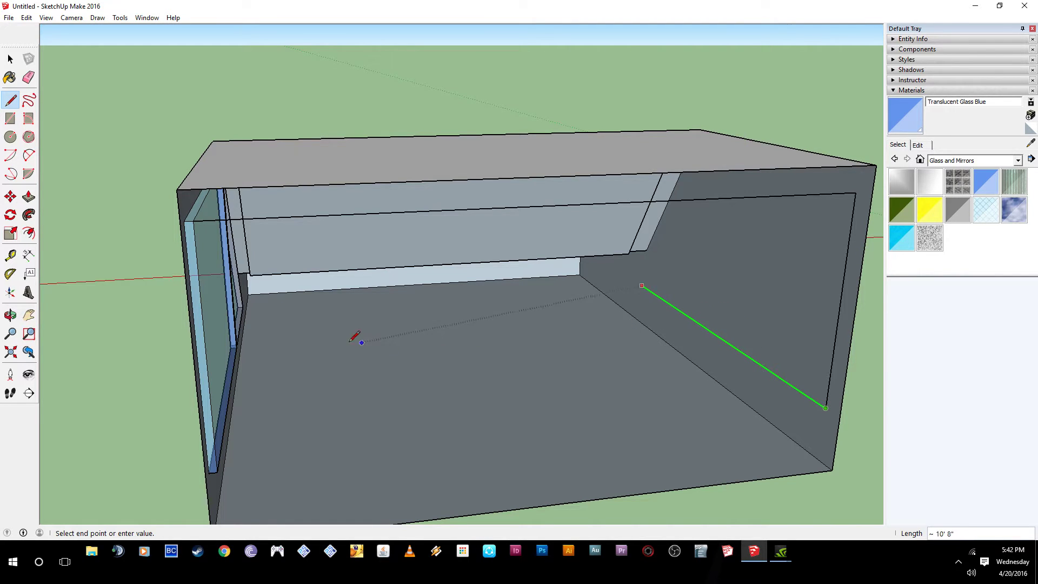
{"action": "middle_click_drag", "start_coordinate": [247, 349], "coordinate": [268, 330]}
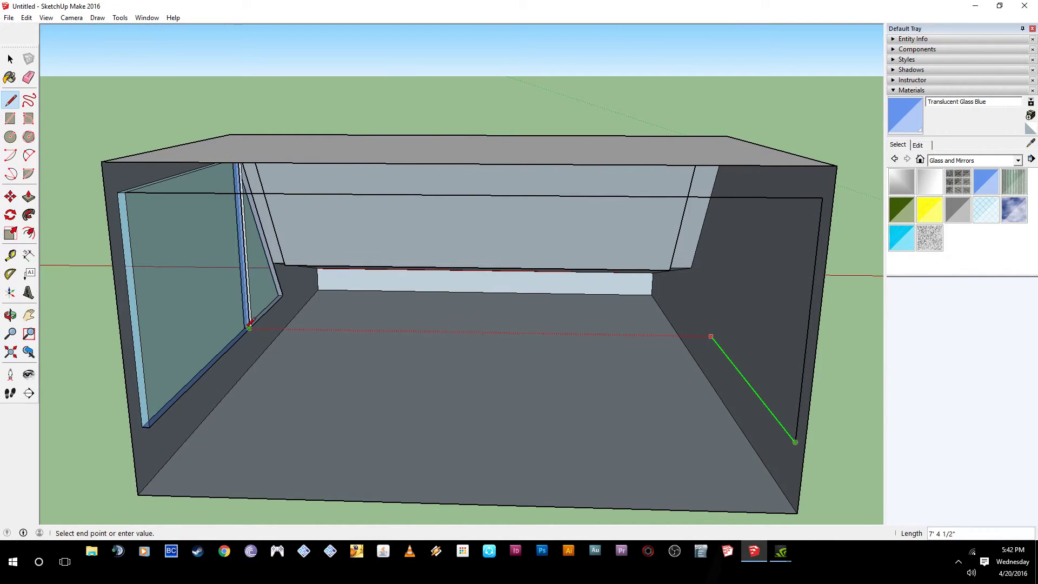
{"action": "scroll", "coordinate": [249, 326], "scroll_direction": "up", "scroll_amount": 3}
{"action": "mouse_move", "coordinate": [457, 365]}
{"action": "middle_mouse_down"}
{"action": "mouse_move", "coordinate": [526, 378]}
{"action": "mouse_move", "coordinate": [622, 366]}
{"action": "mouse_move", "coordinate": [523, 373]}
{"action": "middle_mouse_up"}
{"action": "mouse_move", "coordinate": [622, 331]}
{"action": "middle_mouse_down"}
{"action": "mouse_move", "coordinate": [617, 340]}
{"action": "mouse_move", "coordinate": [479, 308]}
{"action": "mouse_move", "coordinate": [489, 319]}
{"action": "mouse_move", "coordinate": [450, 317]}
{"action": "middle_mouse_up"}
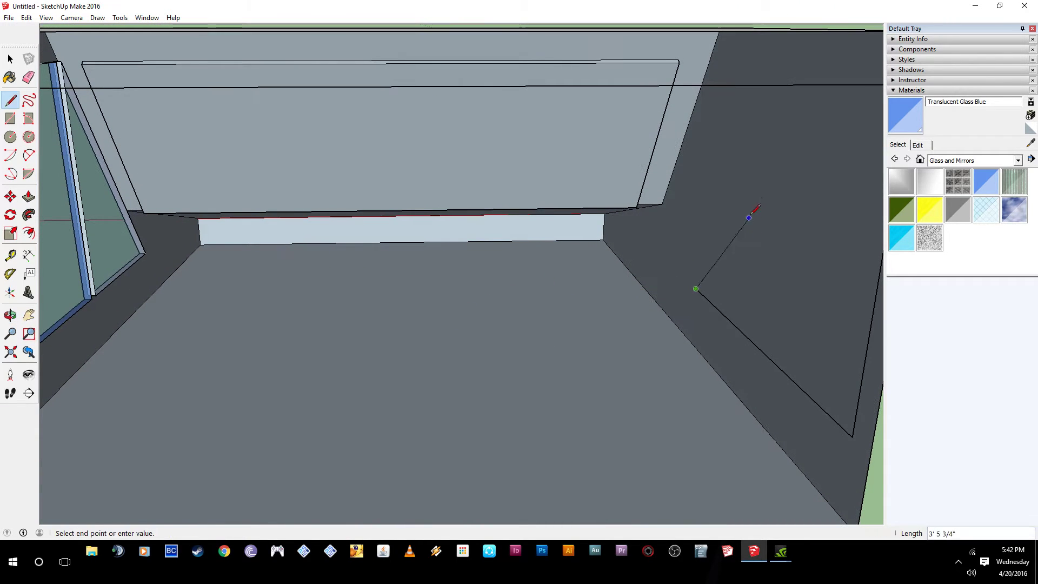
Step: Draw the opposite window's front vertical edge and close its outline along the top, aligned with the existing window's corners
{"action": "middle_click_drag", "start_coordinate": [48, 47], "coordinate": [79, 45]}
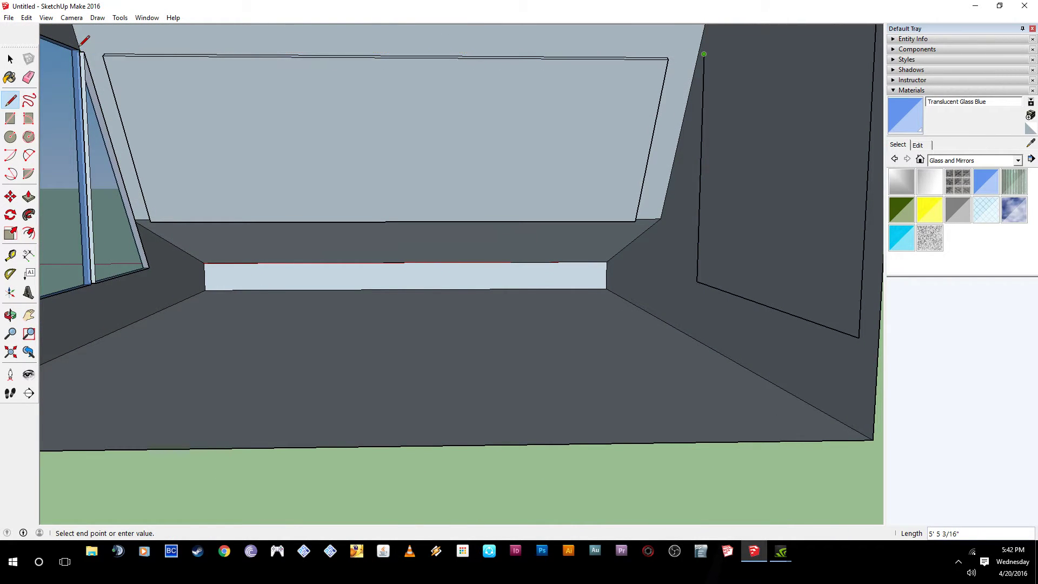
{"action": "middle_click_drag", "start_coordinate": [323, 169], "coordinate": [420, 199]}
{"action": "scroll", "coordinate": [256, 181], "scroll_direction": "down", "scroll_amount": 3}
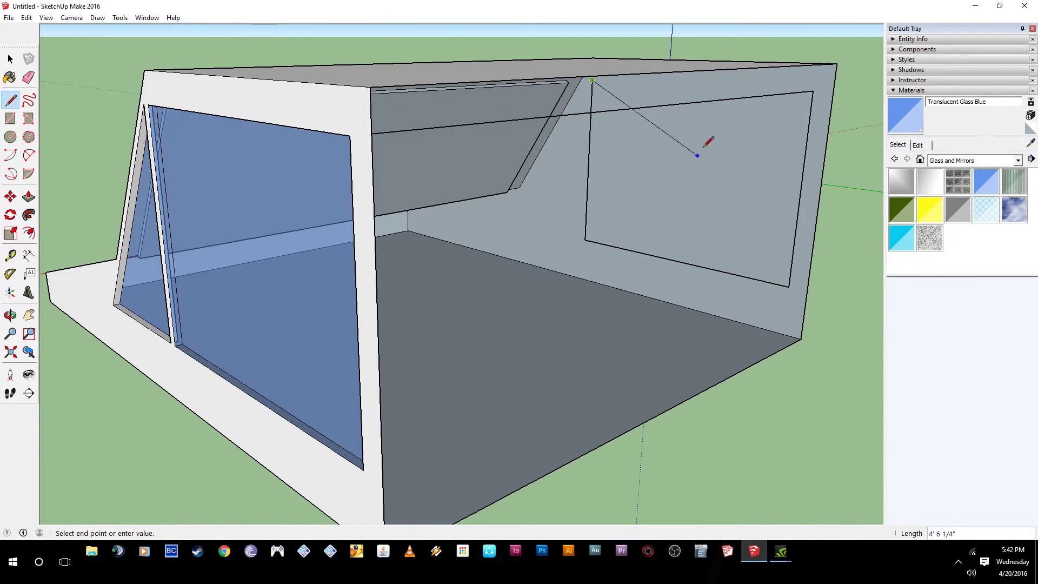
{"action": "middle_click_drag", "start_coordinate": [746, 130], "coordinate": [579, 215]}
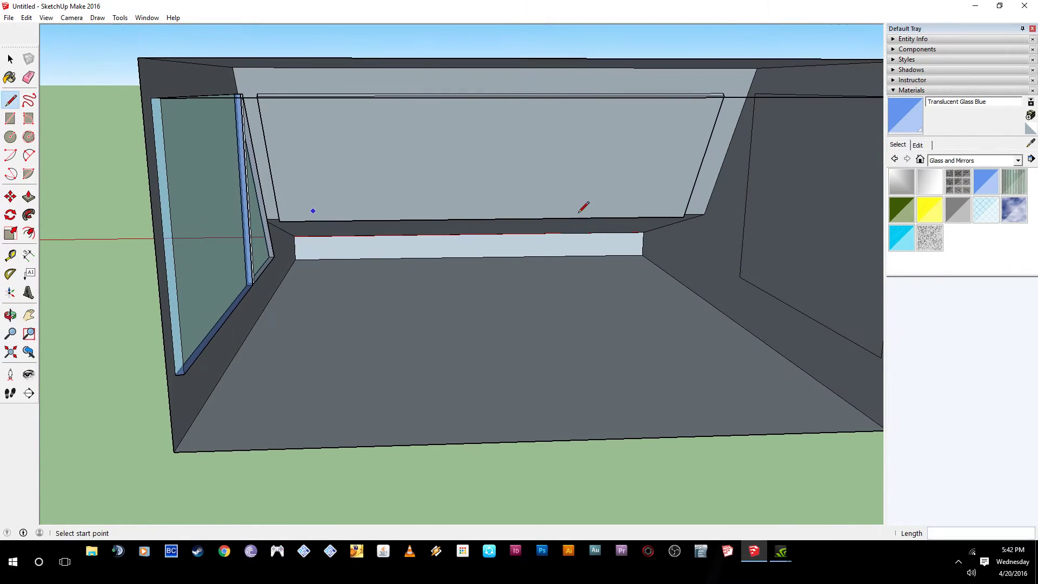
Step: Delete the guide edge spanning the open rear between the two side walls
{"action": "middle_click_drag", "start_coordinate": [712, 111], "coordinate": [706, 153]}
{"action": "key", "text": "space"}
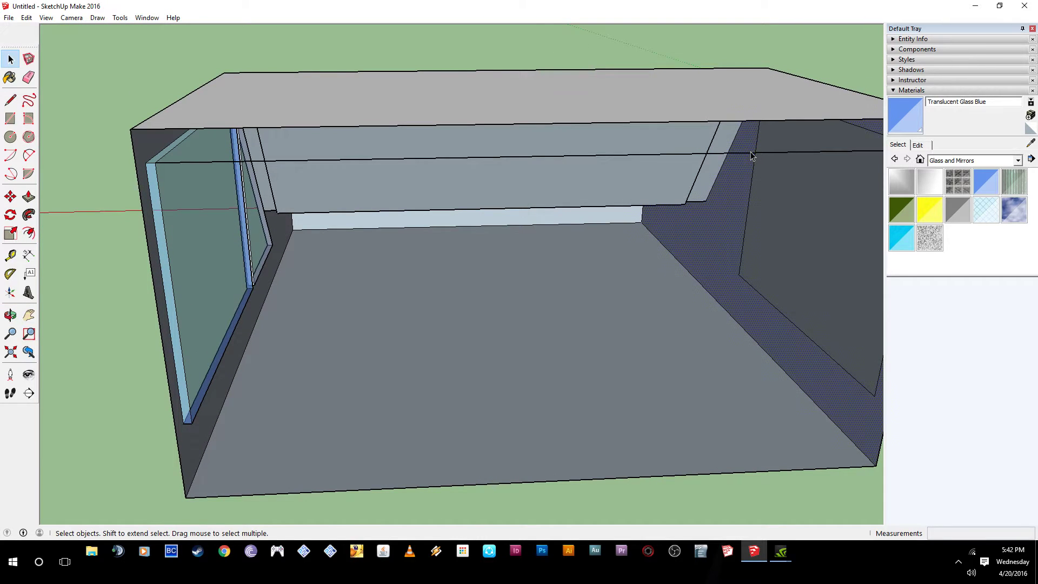
{"action": "middle_click_drag", "start_coordinate": [741, 162], "coordinate": [506, 156]}
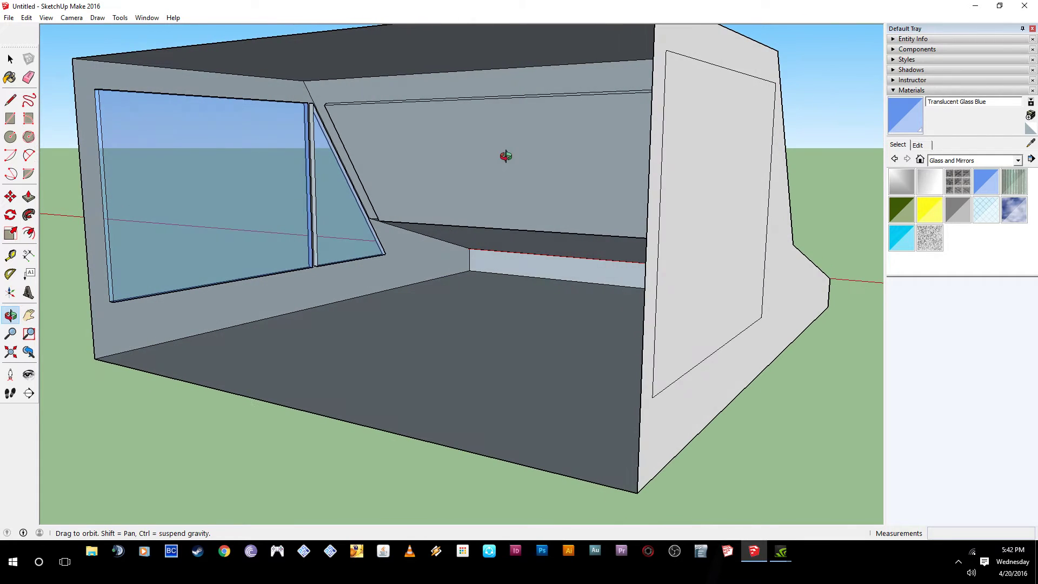
Step: Paint the rectangular window face on the opposite side wall with Translucent Glass Blue
{"action": "middle_click_drag", "start_coordinate": [740, 315], "coordinate": [535, 301]}
{"action": "middle_click_drag", "start_coordinate": [561, 118], "coordinate": [479, 206]}
{"action": "left_click", "coordinate": [982, 189]}
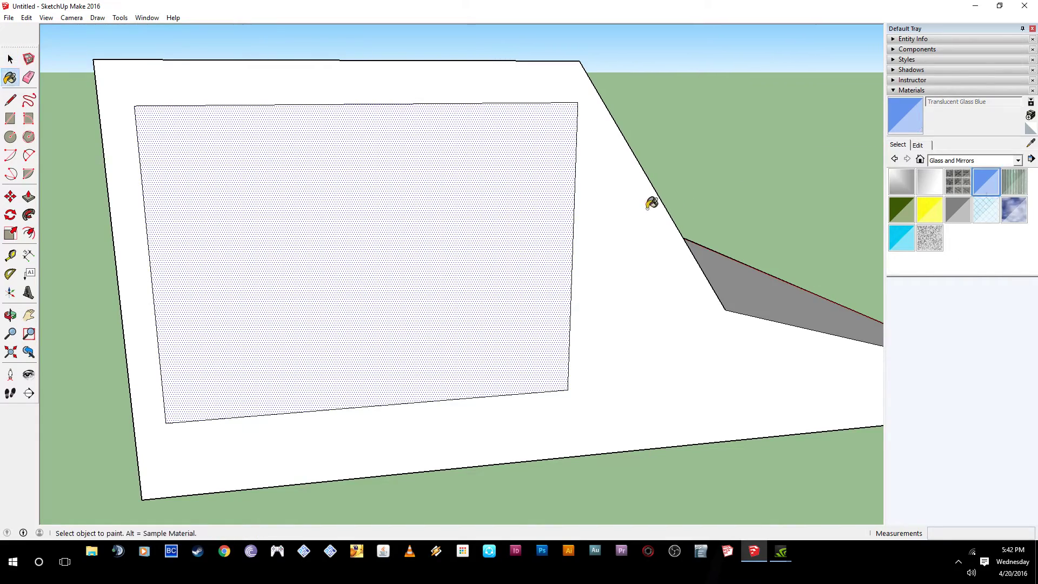
{"action": "left_click", "coordinate": [415, 205]}
Step: Push the opposite side window's glass inward by 1 1/16"
{"action": "mouse_move", "coordinate": [326, 201]}
{"action": "middle_mouse_down"}
{"action": "mouse_move", "coordinate": [779, 193]}
{"action": "mouse_move", "coordinate": [383, 214]}
{"action": "middle_mouse_up"}
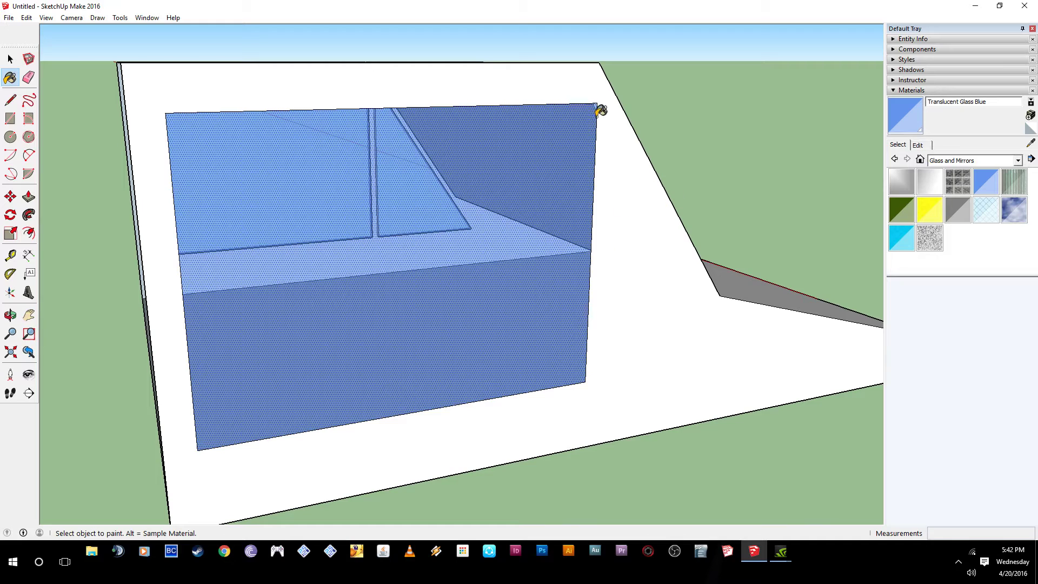
{"action": "middle_click_drag", "start_coordinate": [501, 280], "coordinate": [586, 265]}
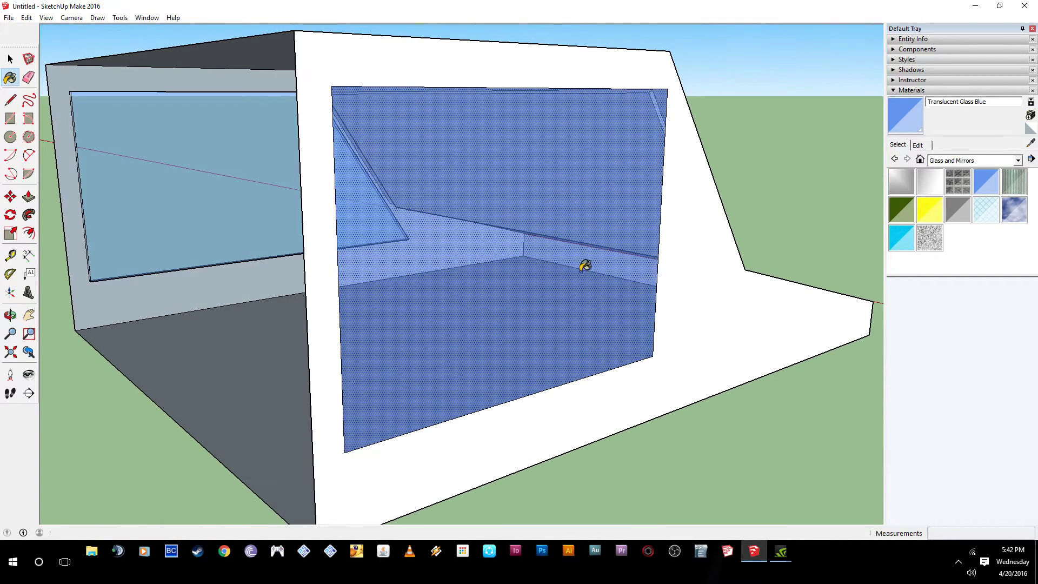
{"action": "left_click", "coordinate": [452, 329]}
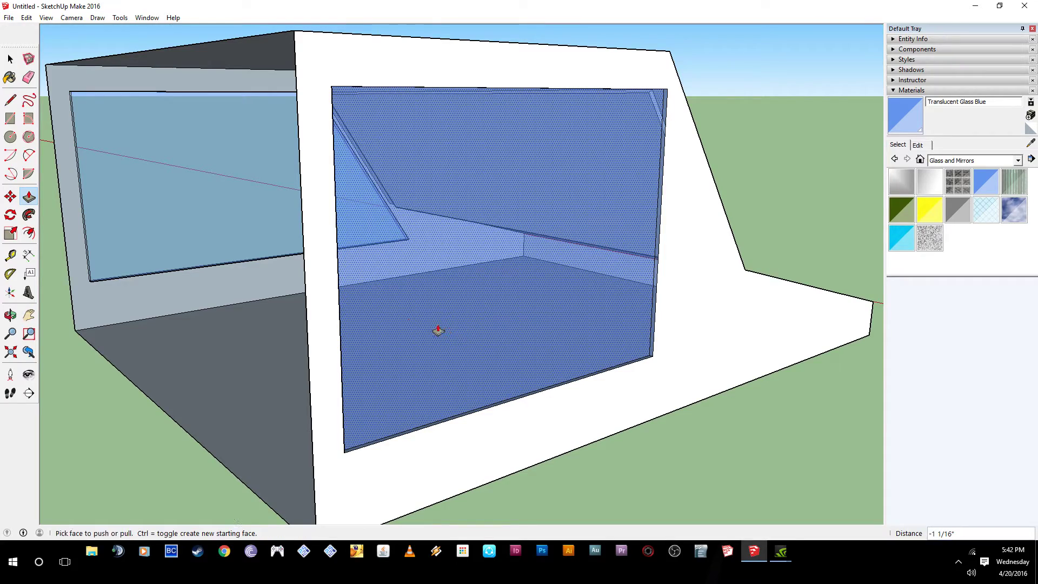
Step: Push the opposite side window's glass by 11/16"
{"action": "middle_click_drag", "start_coordinate": [230, 308], "coordinate": [422, 241]}
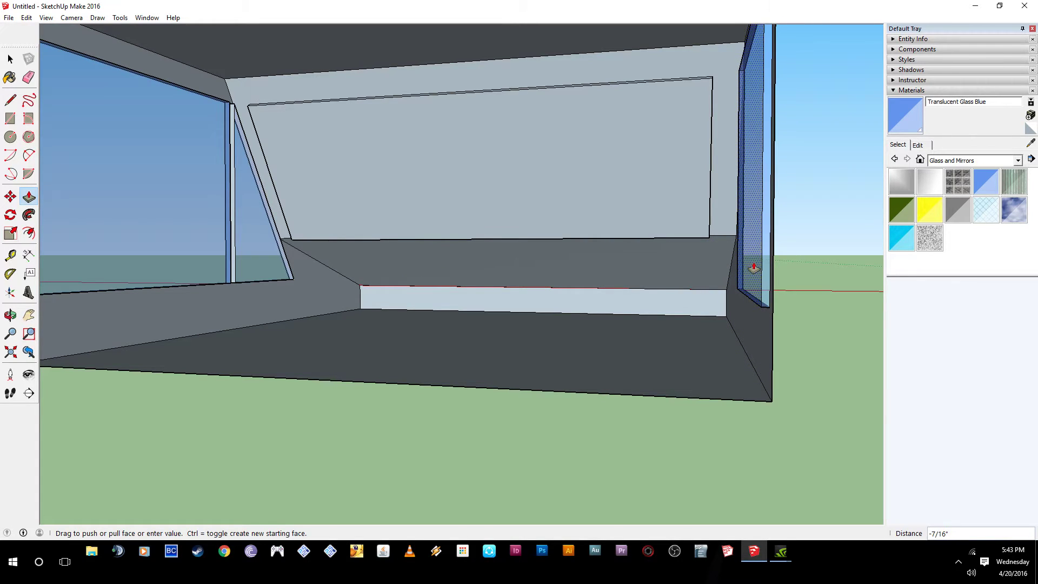
{"action": "left_click", "coordinate": [753, 268]}
{"action": "middle_click_drag", "start_coordinate": [123, 209], "coordinate": [162, 295]}
{"action": "middle_click_drag", "start_coordinate": [227, 338], "coordinate": [160, 348]}
{"action": "middle_click_drag", "start_coordinate": [416, 356], "coordinate": [394, 267]}
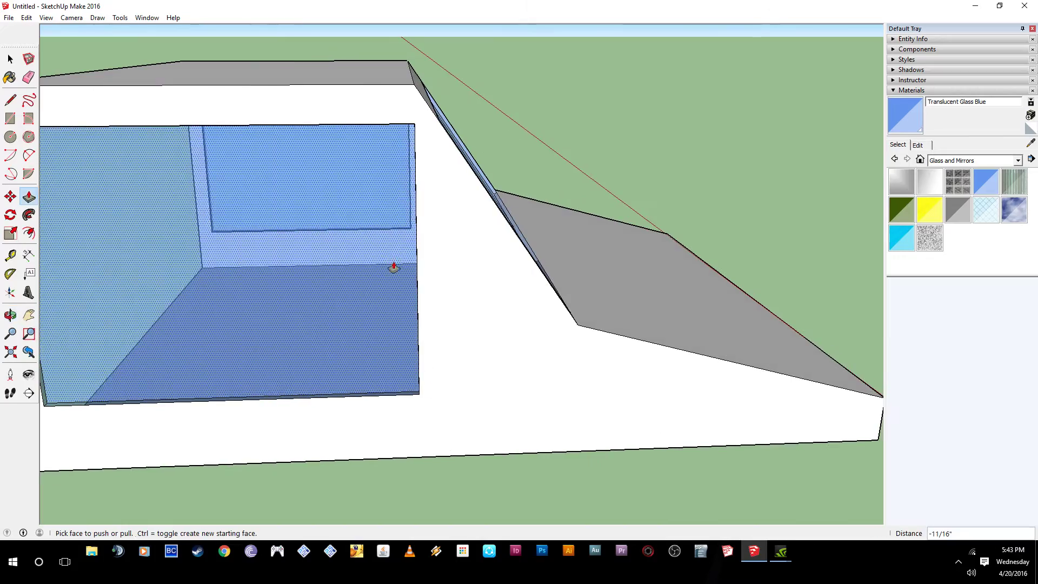
{"action": "middle_click_drag", "start_coordinate": [469, 250], "coordinate": [596, 247]}
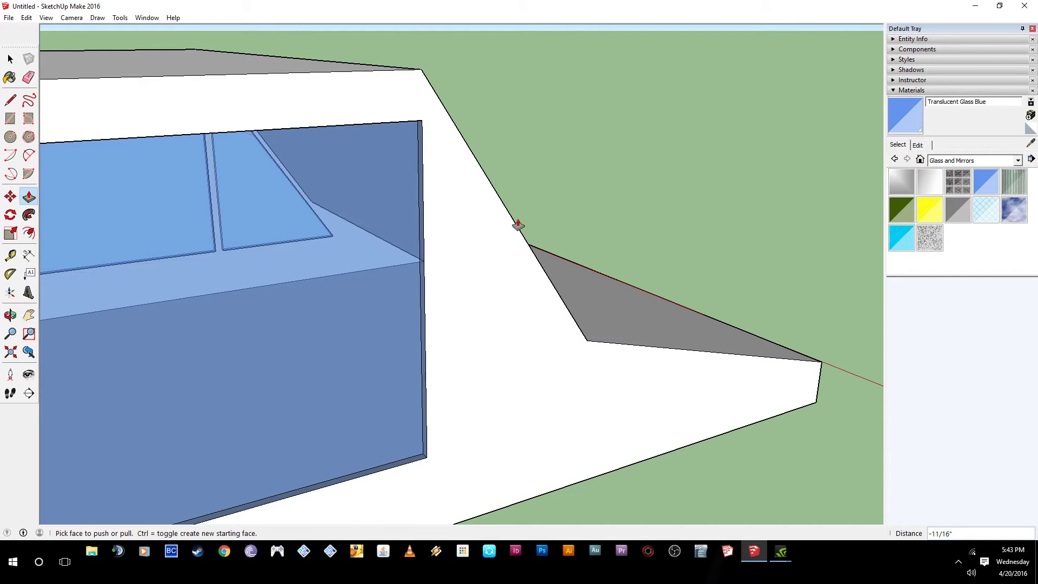
Step: Draw the opposite wall's triangular window: a vertical edge about 5' 5" long, an edge parallel to the slanted windshield edge, and a closing bottom edge
{"action": "key", "text": "space"}
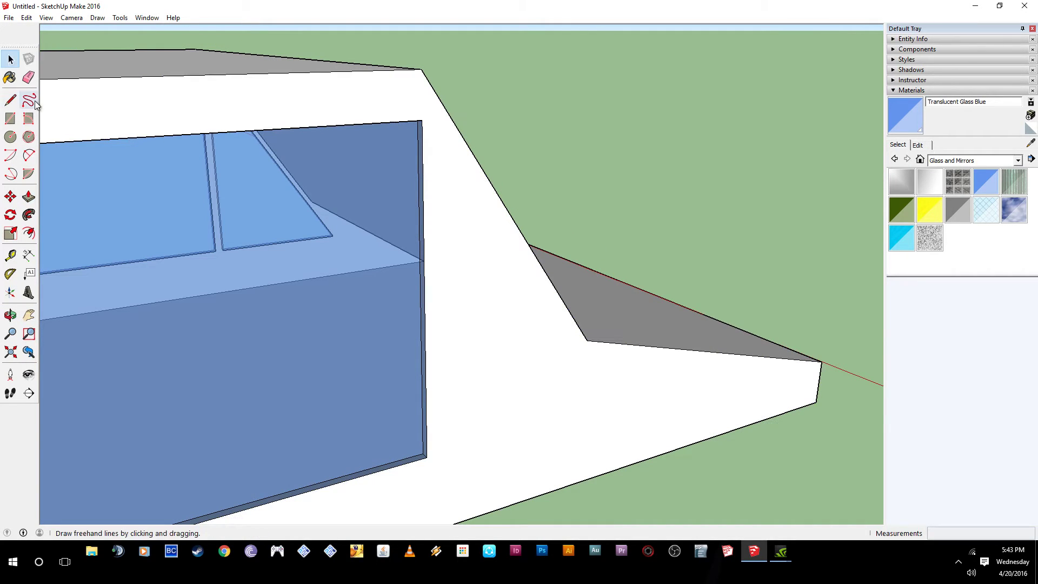
{"action": "middle_click_drag", "start_coordinate": [413, 293], "coordinate": [362, 162]}
{"action": "left_click", "coordinate": [349, 116]}
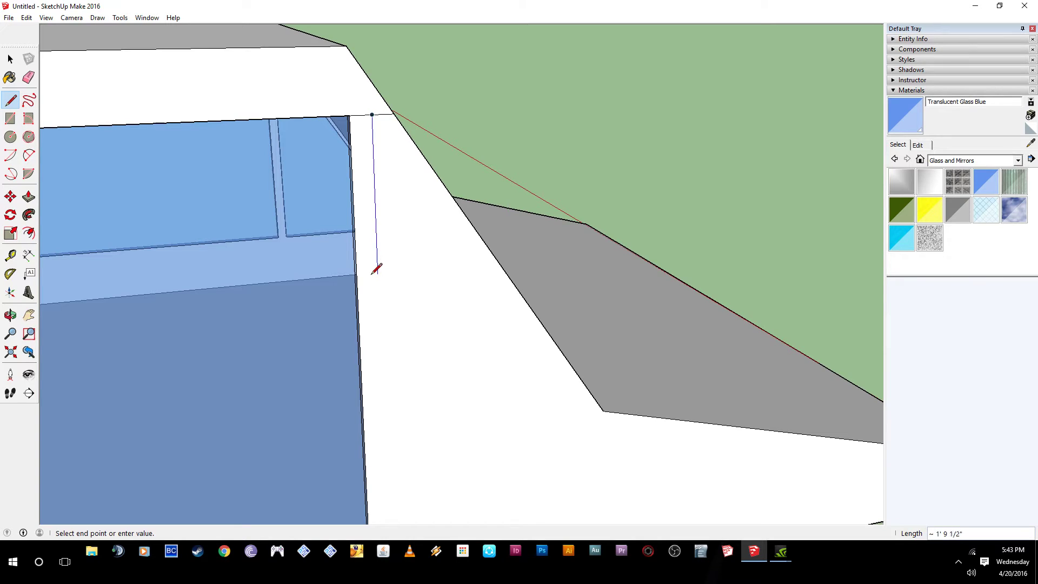
{"action": "scroll", "coordinate": [377, 268], "scroll_direction": "down", "scroll_amount": 2}
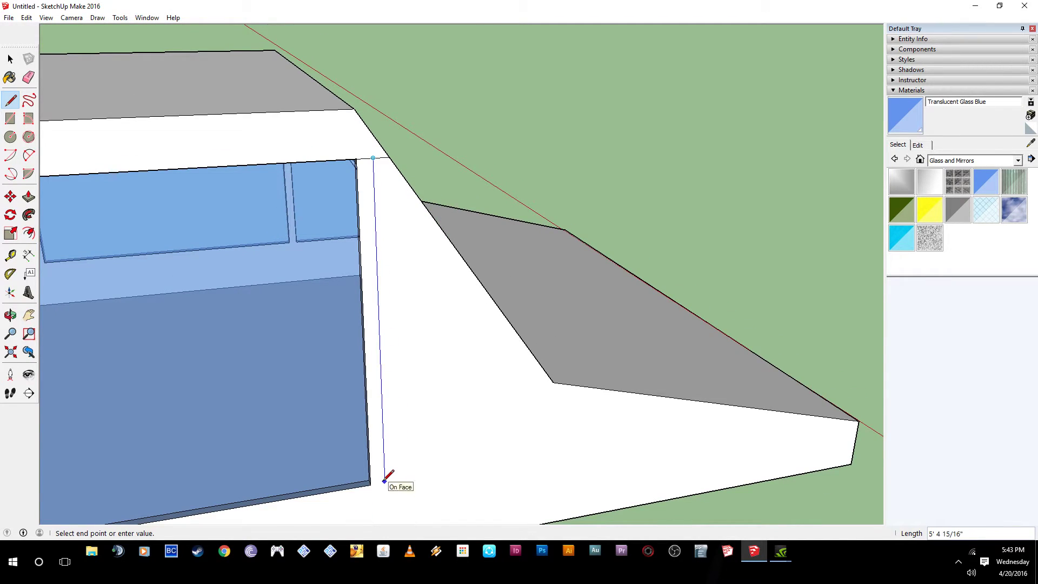
{"action": "left_click", "coordinate": [378, 481]}
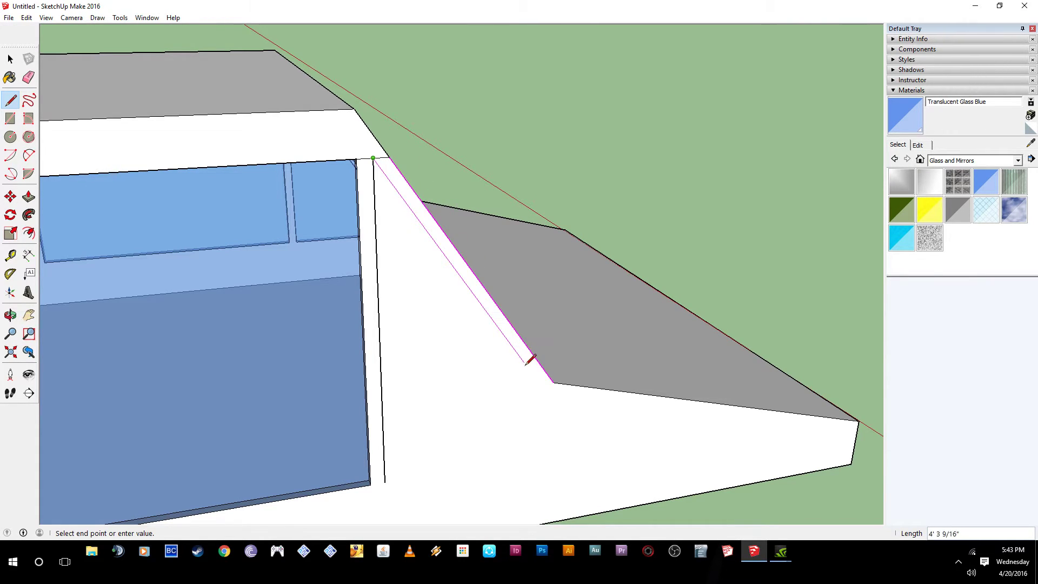
{"action": "left_click", "coordinate": [588, 448]}
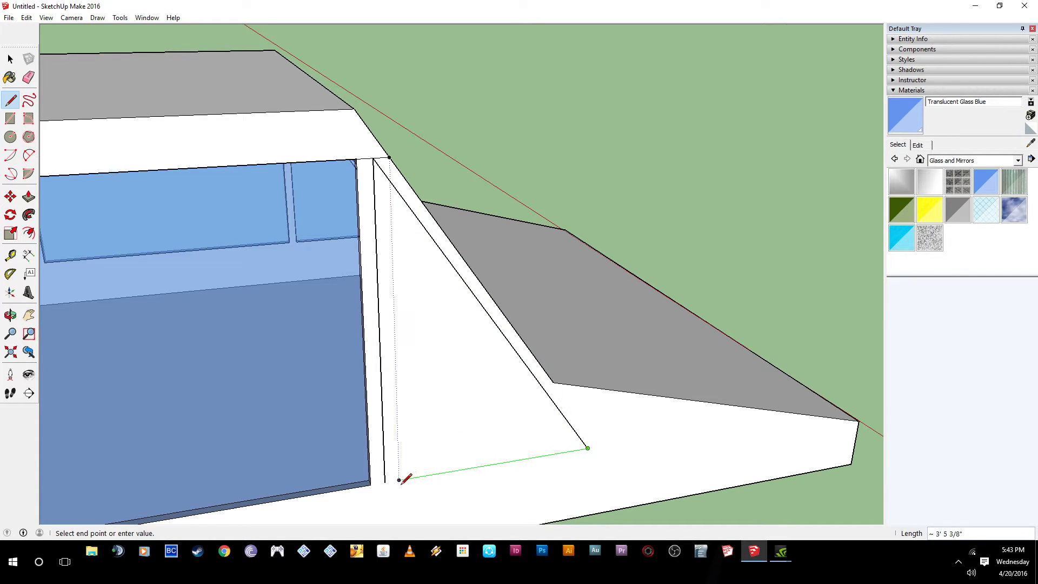
{"action": "left_click", "coordinate": [385, 481]}
{"action": "middle_click_drag", "start_coordinate": [385, 482], "coordinate": [590, 319]}
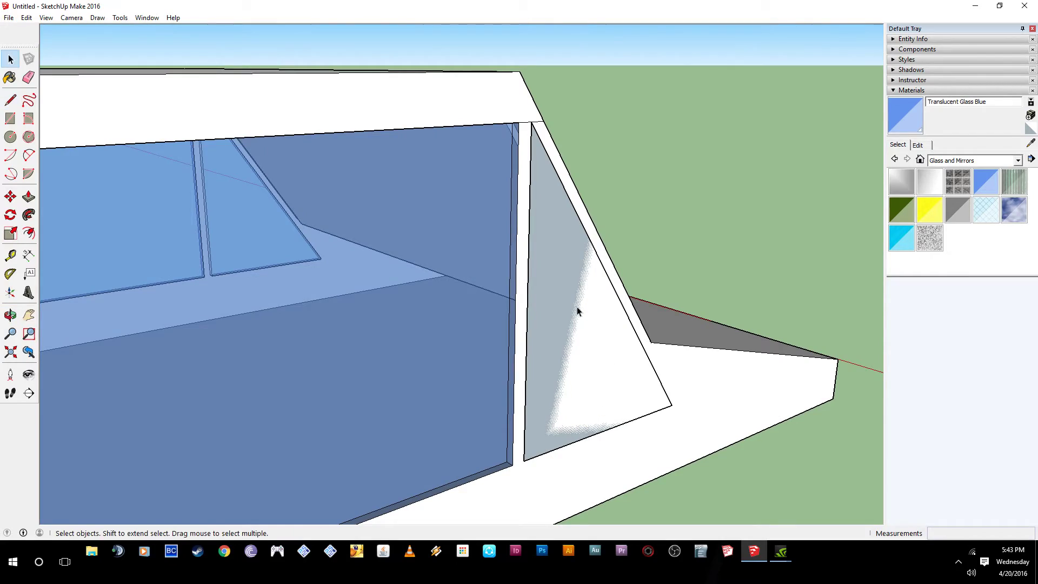
Step: Delete the short guide edge running from the rectangular window's upper corner to the slanted wall edge
{"action": "key", "text": "p"}
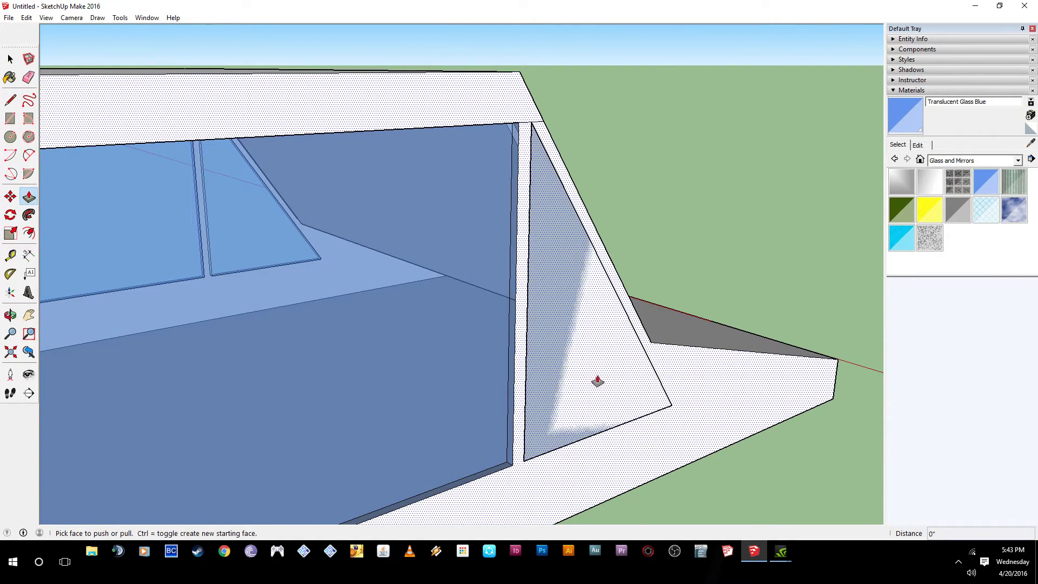
{"action": "middle_click_drag", "start_coordinate": [595, 383], "coordinate": [553, 378]}
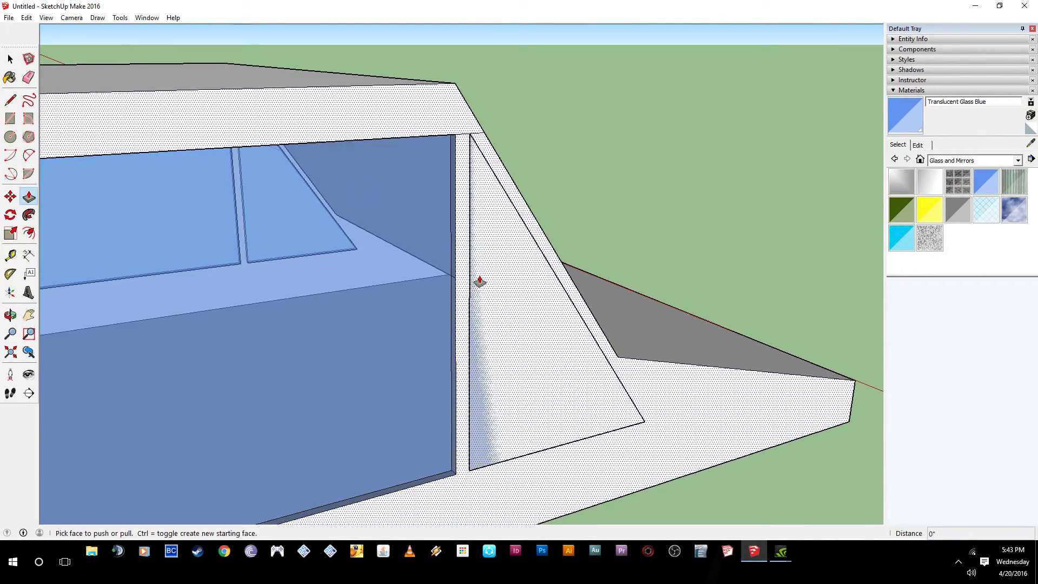
{"action": "key", "text": "space"}
{"action": "left_click", "coordinate": [463, 138]}
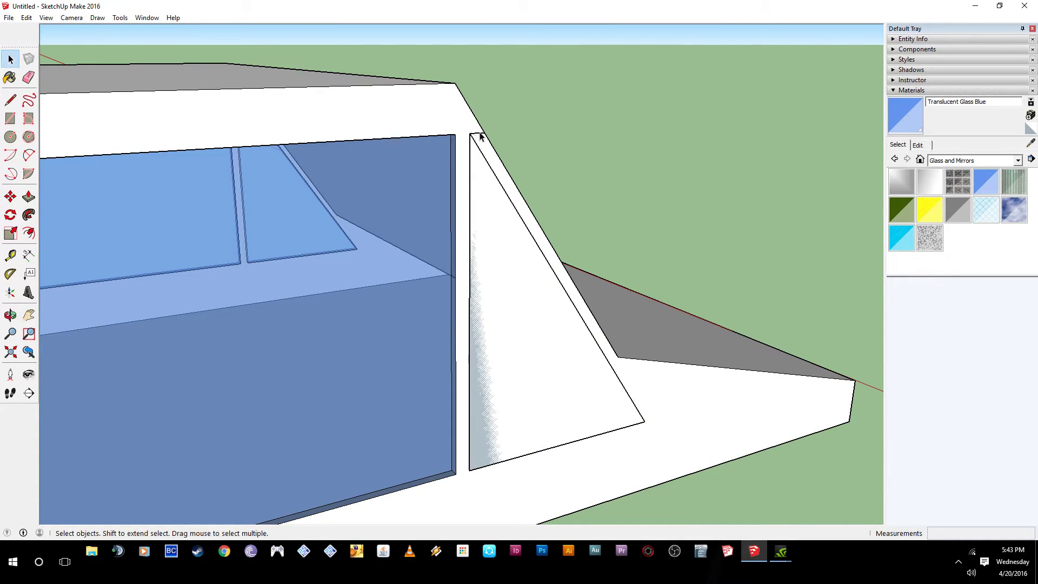
{"action": "key", "text": "Delete"}
Step: Push/Pull the triangular window face from inside the cab by about 1 3/4"
{"action": "triple_click", "coordinate": [489, 315]}
{"action": "middle_click_drag", "start_coordinate": [489, 315], "coordinate": [511, 289]}
{"action": "middle_click_drag", "start_coordinate": [514, 343], "coordinate": [463, 360]}
{"action": "middle_click_drag", "start_coordinate": [466, 309], "coordinate": [211, 338]}
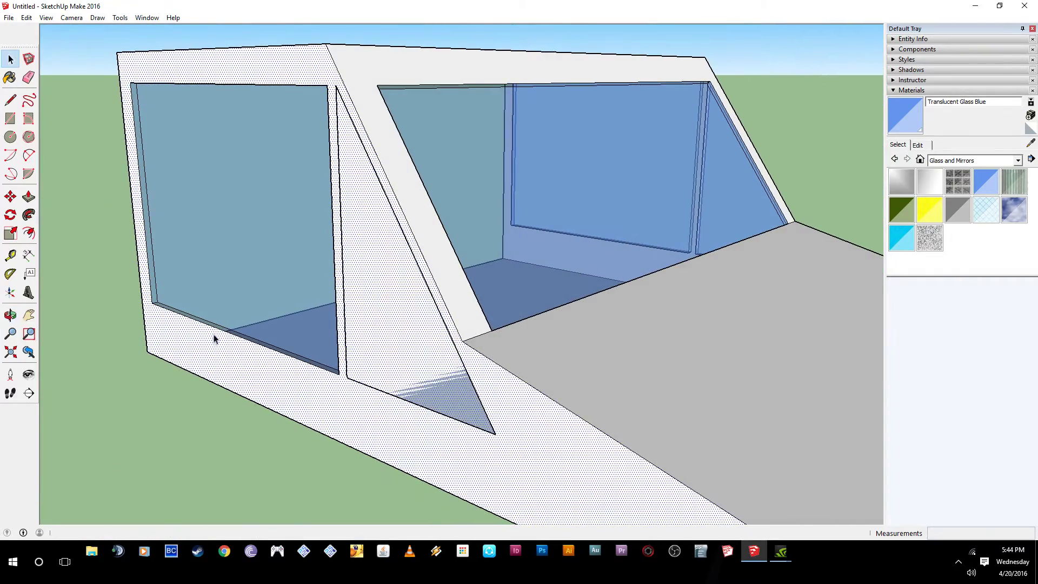
{"action": "scroll", "coordinate": [292, 334], "scroll_direction": "up", "scroll_amount": 4}
{"action": "scroll", "coordinate": [417, 373], "scroll_direction": "up", "scroll_amount": 2}
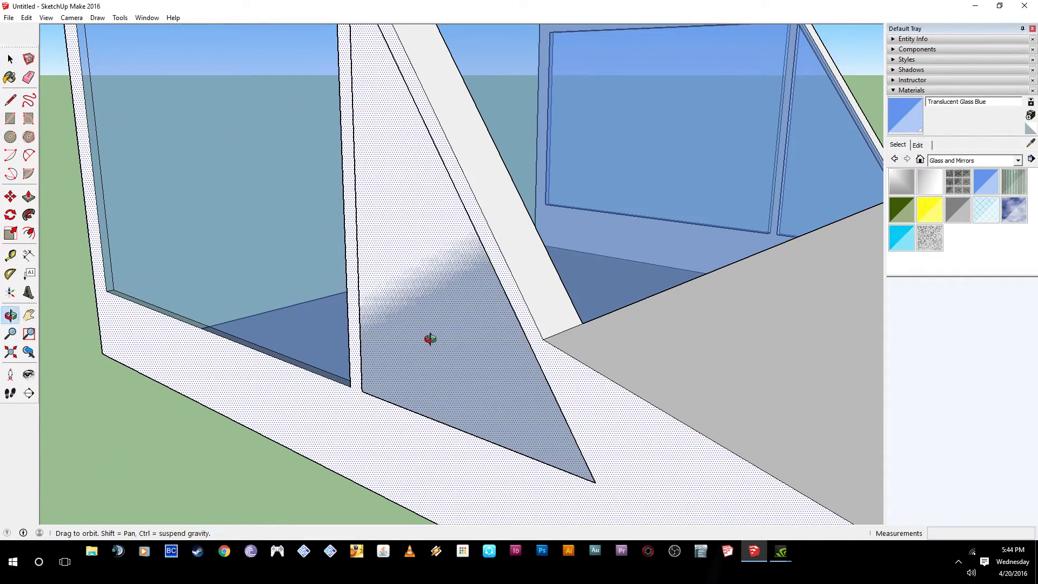
{"action": "middle_click_drag", "start_coordinate": [362, 319], "coordinate": [503, 321]}
{"action": "left_click", "coordinate": [578, 268]}
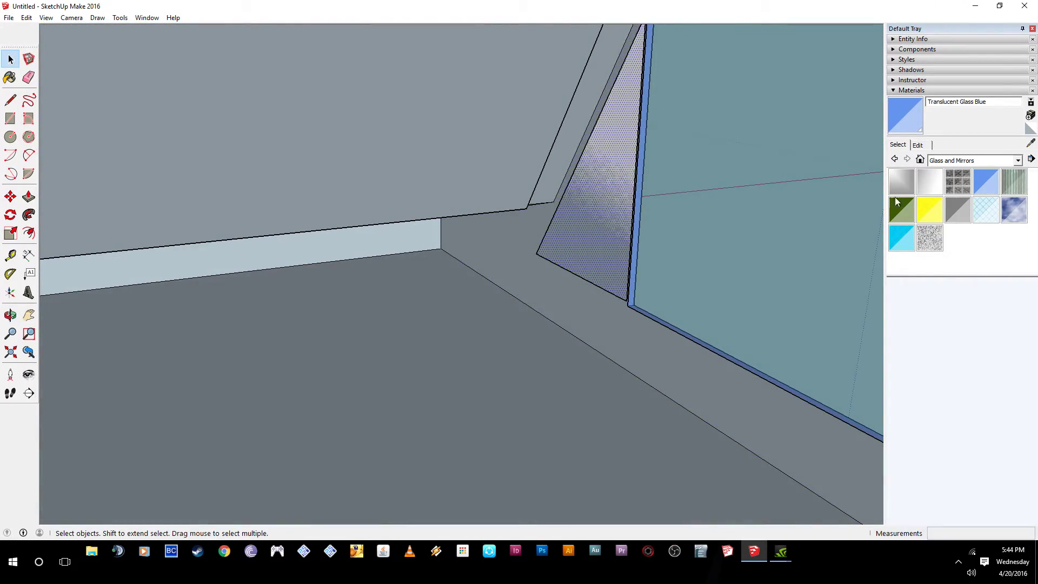
{"action": "key", "text": "p"}
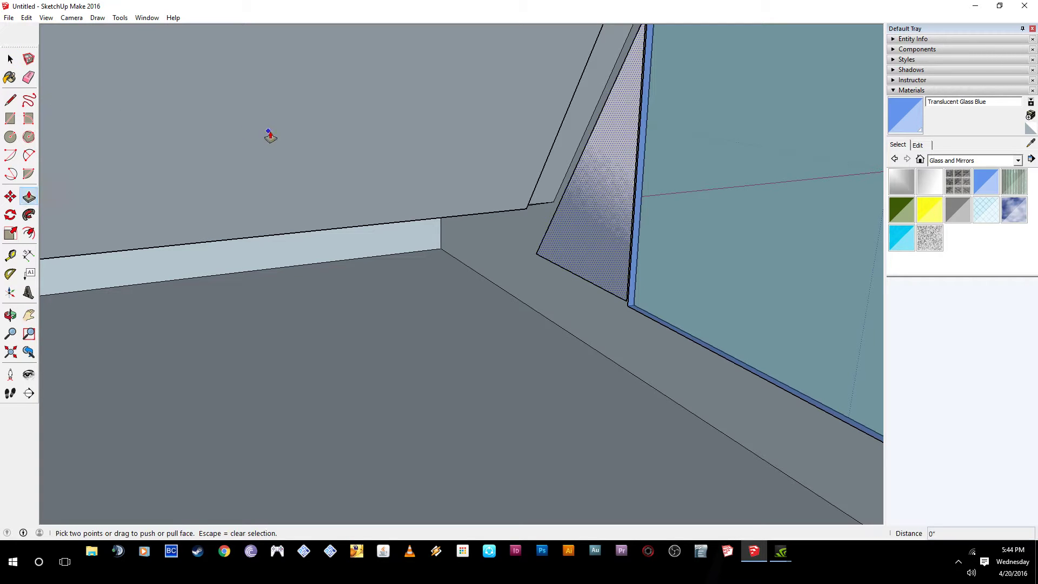
{"action": "left_click", "coordinate": [596, 259]}
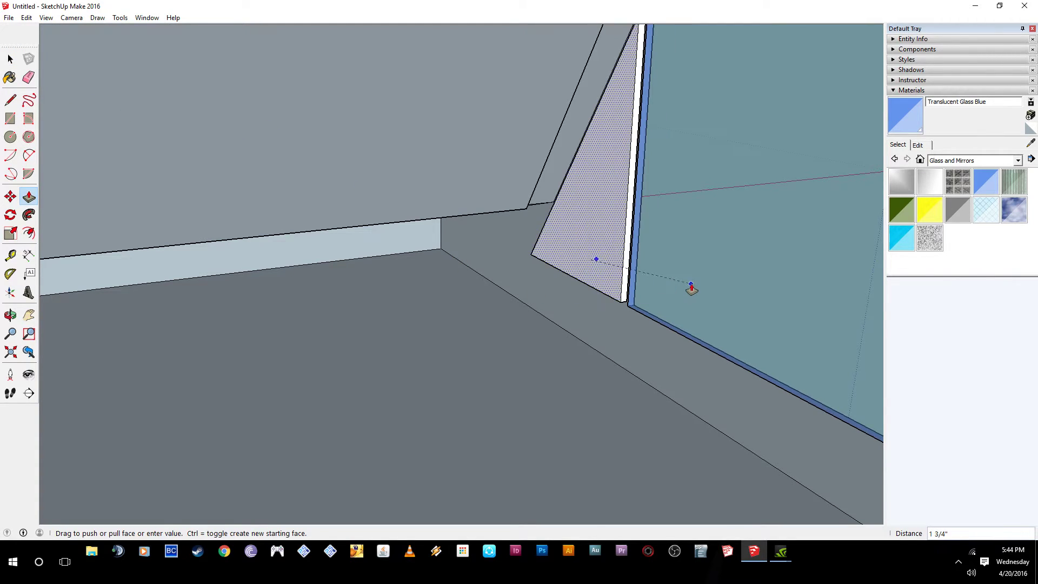
{"action": "middle_click_drag", "start_coordinate": [693, 290], "coordinate": [394, 287]}
{"action": "middle_click_drag", "start_coordinate": [586, 286], "coordinate": [512, 326]}
{"action": "key", "text": "space"}
Step: Remove the raised inner cap of the triangular panel and select the face behind it
{"action": "triple_click", "coordinate": [413, 255]}
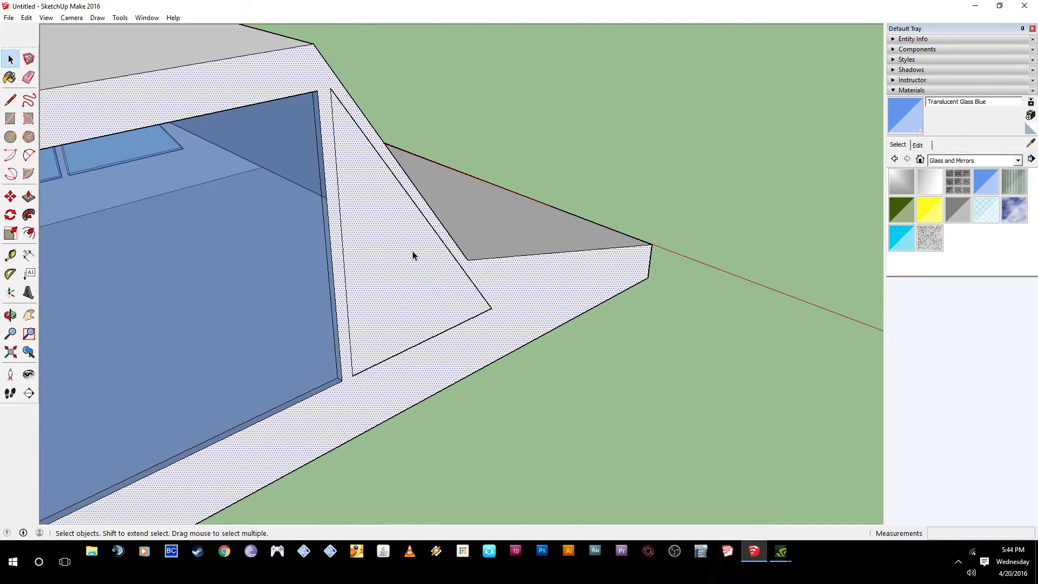
{"action": "left_click", "coordinate": [338, 178]}
{"action": "left_click", "coordinate": [365, 172]}
{"action": "middle_click_drag", "start_coordinate": [384, 320], "coordinate": [583, 314]}
{"action": "left_click", "coordinate": [484, 276]}
{"action": "middle_click_drag", "start_coordinate": [476, 305], "coordinate": [665, 245]}
{"action": "middle_click_drag", "start_coordinate": [415, 307], "coordinate": [352, 285]}
{"action": "left_click", "coordinate": [546, 292]}
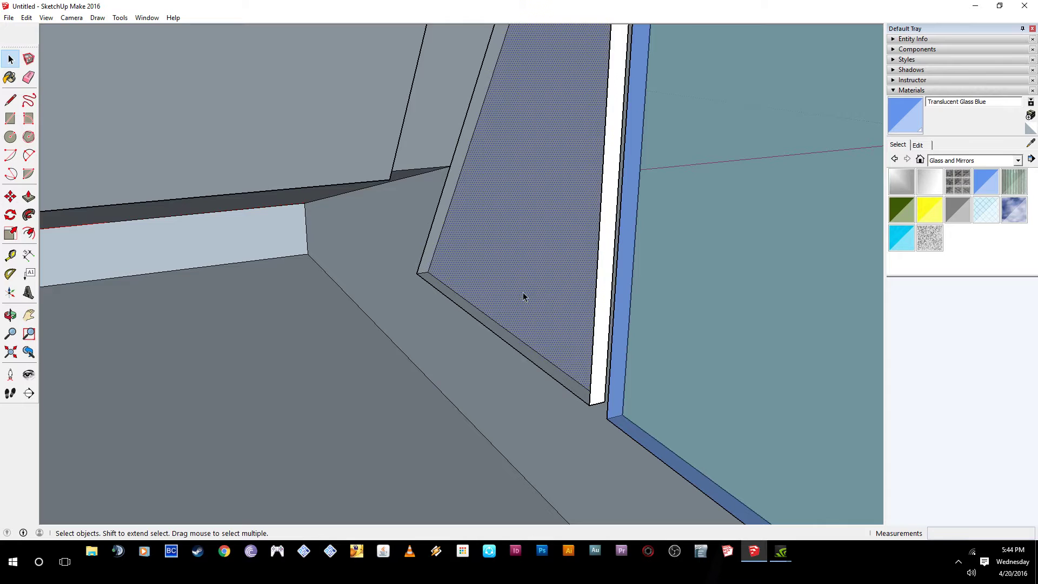
Step: Try painting the outer side wall around the triangular panel with Translucent Glass Blue, undo it and recheck the wall selection
{"action": "middle_click_drag", "start_coordinate": [545, 287], "coordinate": [379, 276]}
{"action": "middle_click_drag", "start_coordinate": [445, 274], "coordinate": [657, 313]}
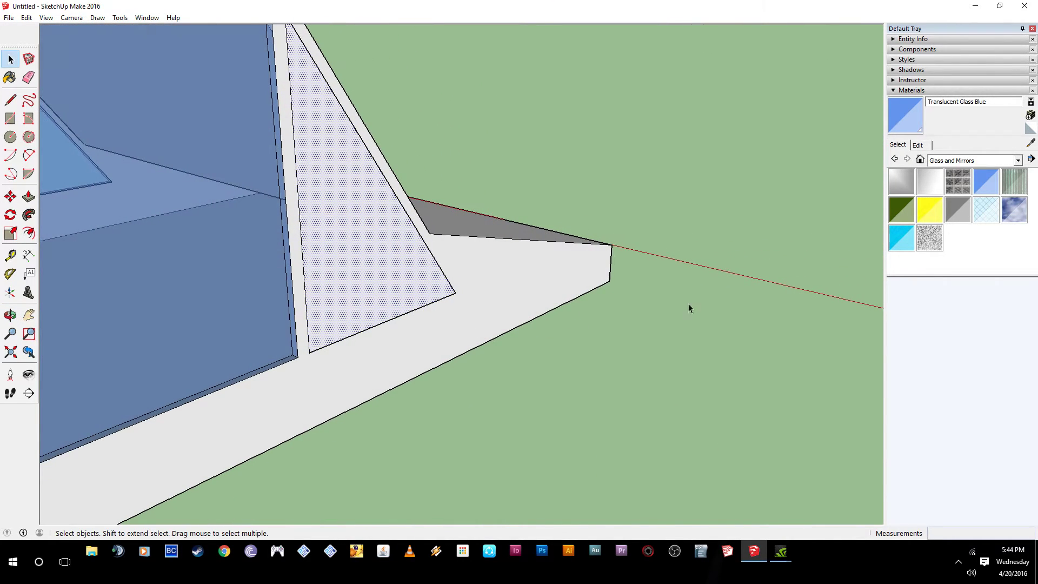
{"action": "left_click", "coordinate": [984, 182]}
{"action": "left_click", "coordinate": [495, 253]}
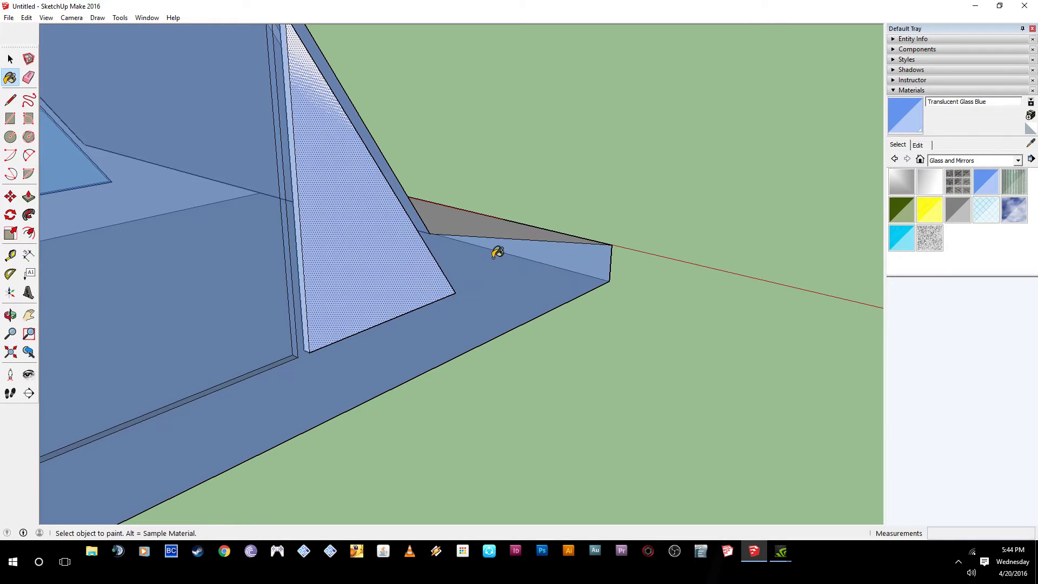
{"action": "key", "text": "ctrl+z"}
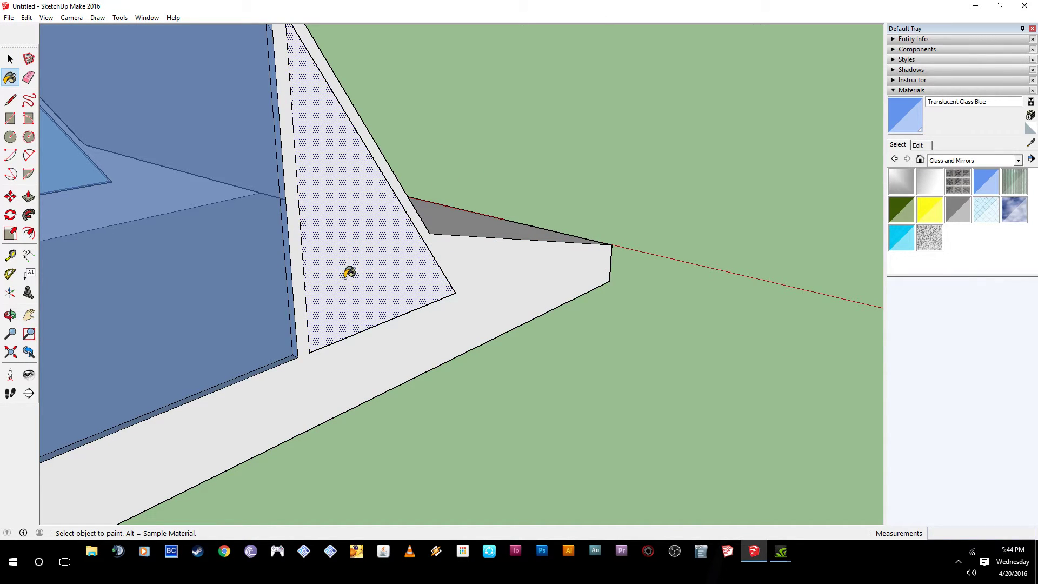
{"action": "key", "text": "space"}
{"action": "left_click", "coordinate": [526, 429]}
{"action": "left_click", "coordinate": [382, 281]}
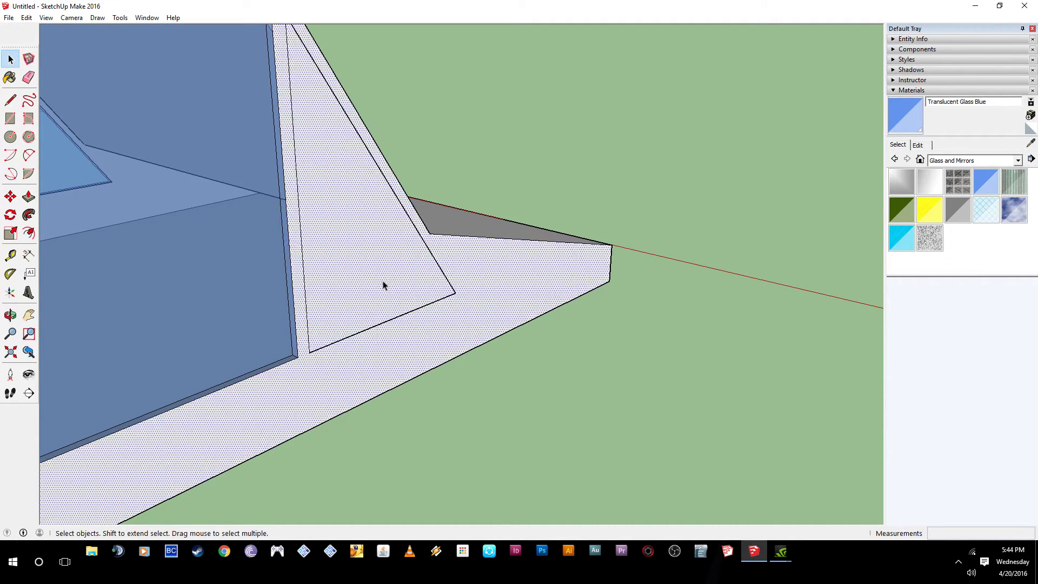
{"action": "left_click", "coordinate": [775, 274]}
Step: Paint the inner side of the triangular panel with Translucent Glass Blue
{"action": "middle_click_drag", "start_coordinate": [333, 234], "coordinate": [615, 233]}
{"action": "left_click", "coordinate": [983, 193]}
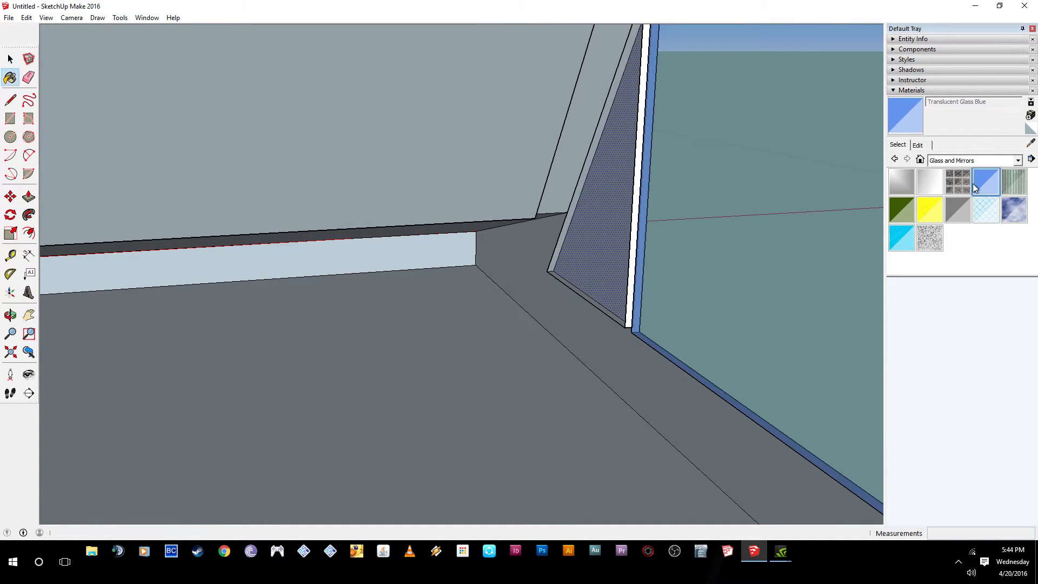
{"action": "left_click", "coordinate": [614, 248]}
{"action": "mouse_move", "coordinate": [692, 234]}
{"action": "middle_mouse_down"}
{"action": "mouse_move", "coordinate": [456, 221]}
{"action": "mouse_move", "coordinate": [697, 307]}
{"action": "middle_mouse_up"}
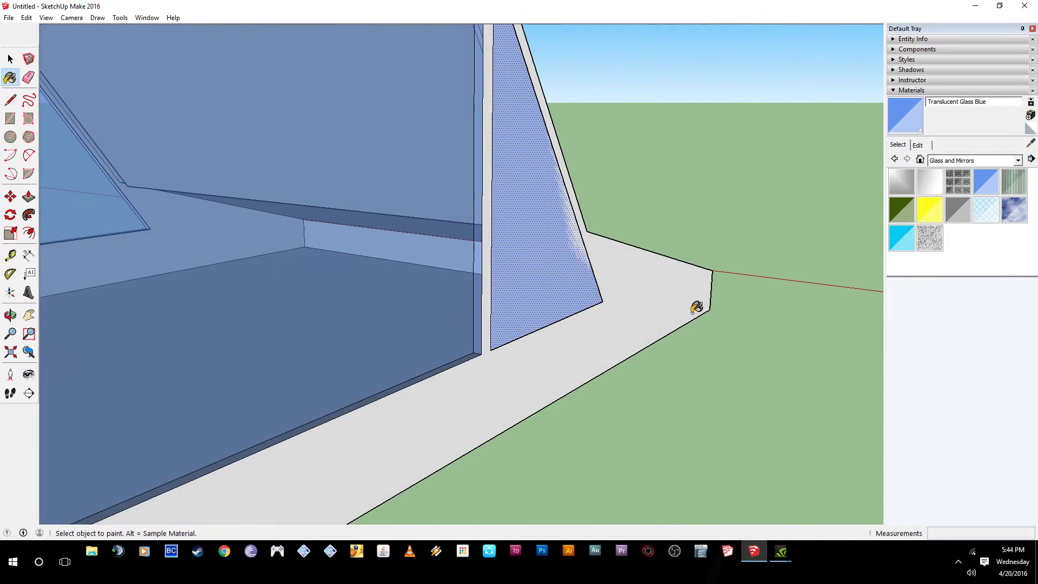
{"action": "middle_click_drag", "start_coordinate": [577, 252], "coordinate": [779, 283]}
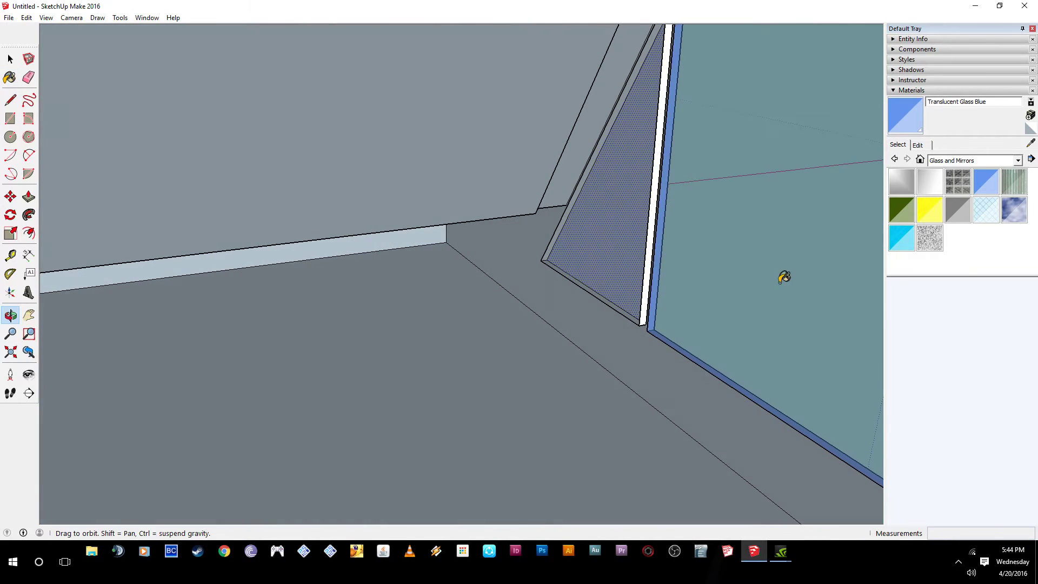
Step: Push the triangular panel by 3 3/16" to cut a triangular opening through the side wall
{"action": "key", "text": "space"}
{"action": "key", "text": "p"}
{"action": "left_click", "coordinate": [623, 274]}
{"action": "middle_click_drag", "start_coordinate": [621, 272], "coordinate": [507, 269]}
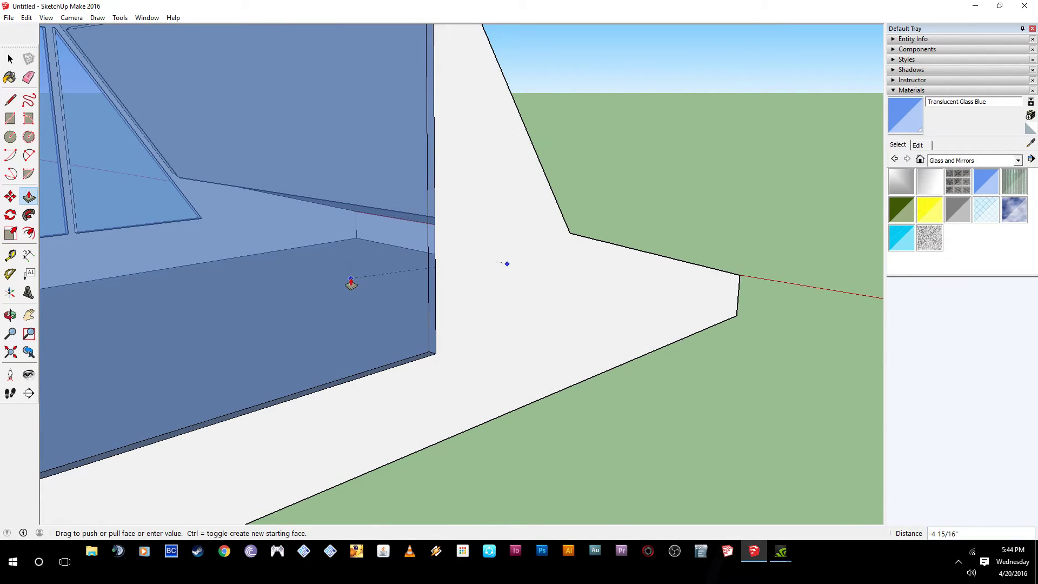
{"action": "middle_click_drag", "start_coordinate": [352, 288], "coordinate": [416, 253]}
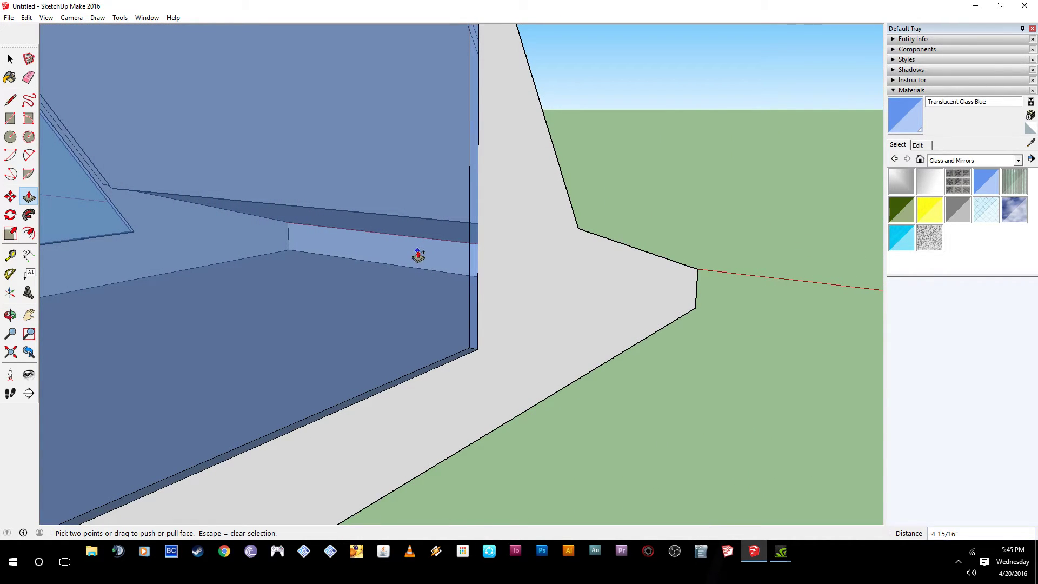
{"action": "key", "text": "Escape"}
{"action": "left_click", "coordinate": [527, 285]}
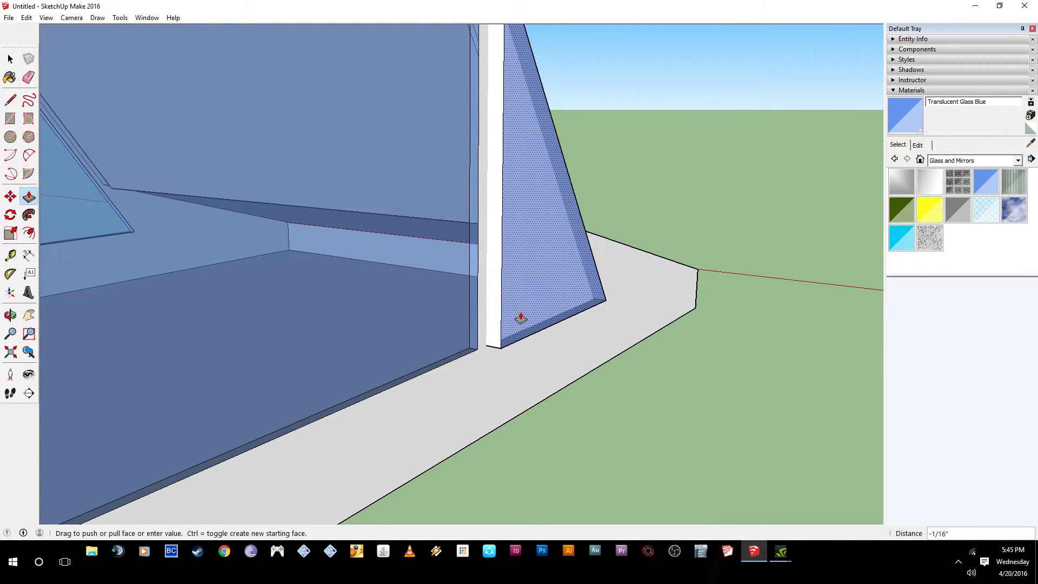
{"action": "left_click", "coordinate": [498, 372]}
{"action": "mouse_move", "coordinate": [524, 294]}
{"action": "middle_mouse_down"}
{"action": "mouse_move", "coordinate": [433, 323]}
{"action": "mouse_move", "coordinate": [663, 310]}
{"action": "mouse_move", "coordinate": [728, 292]}
{"action": "mouse_move", "coordinate": [487, 299]}
{"action": "mouse_move", "coordinate": [522, 281]}
{"action": "middle_mouse_up"}
{"action": "scroll", "coordinate": [707, 325], "scroll_direction": "down", "scroll_amount": 3}
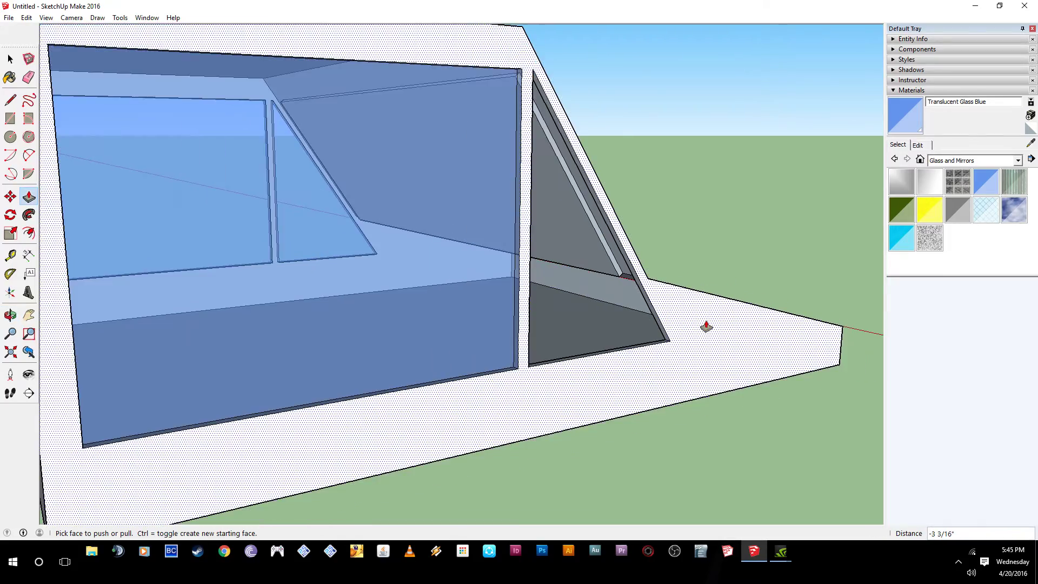
Step: Fill the triangular opening by drawing a diagonal from its lower rear corner to the slanted edge, and delete the diagonal
{"action": "middle_click_drag", "start_coordinate": [706, 322], "coordinate": [647, 320]}
{"action": "key", "text": "l"}
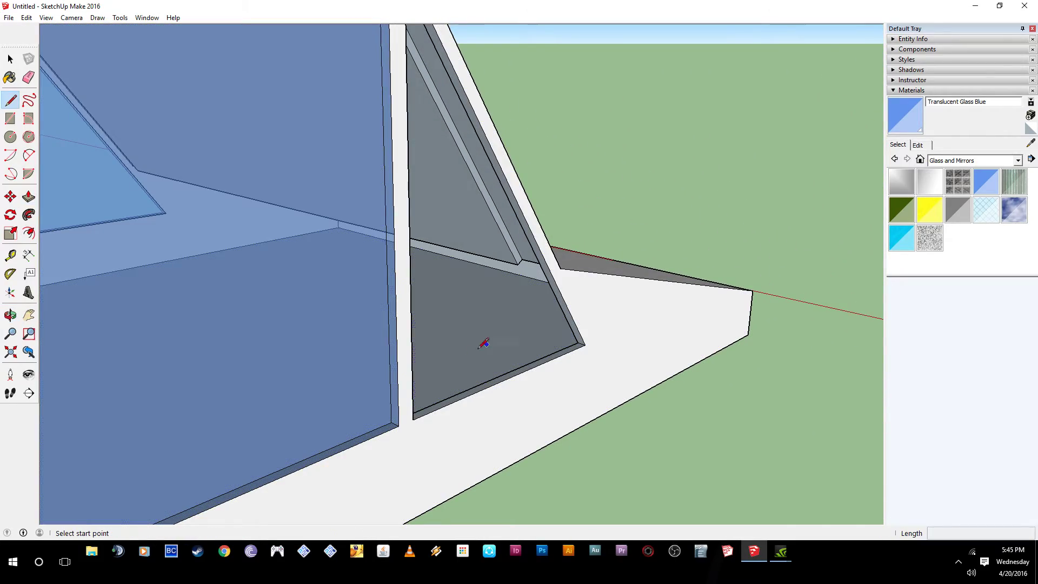
{"action": "left_click", "coordinate": [525, 216]}
{"action": "key", "text": "space"}
{"action": "middle_click_drag", "start_coordinate": [556, 309], "coordinate": [404, 302]}
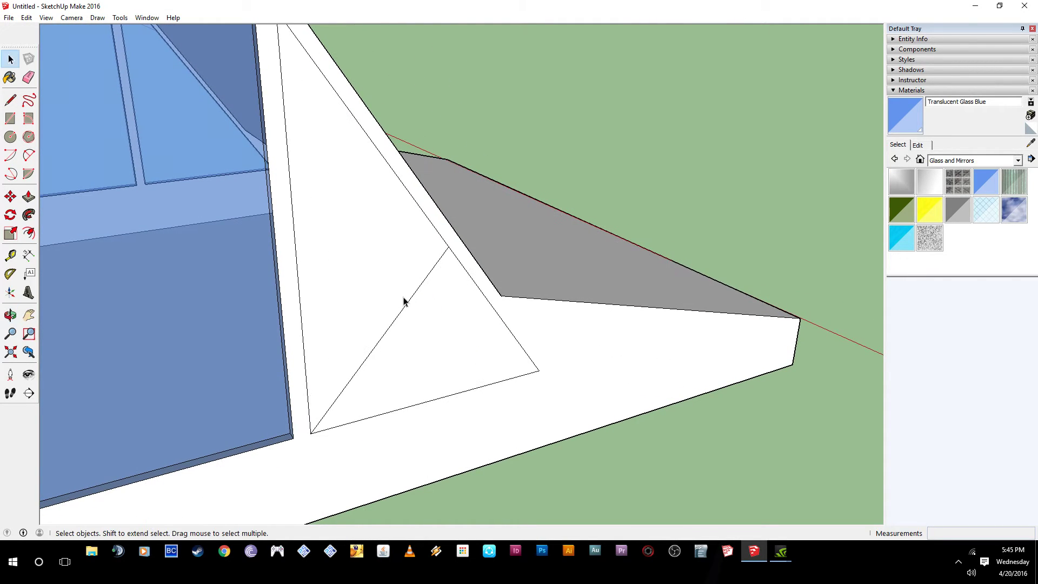
{"action": "left_click", "coordinate": [404, 307]}
{"action": "left_click", "coordinate": [405, 307]}
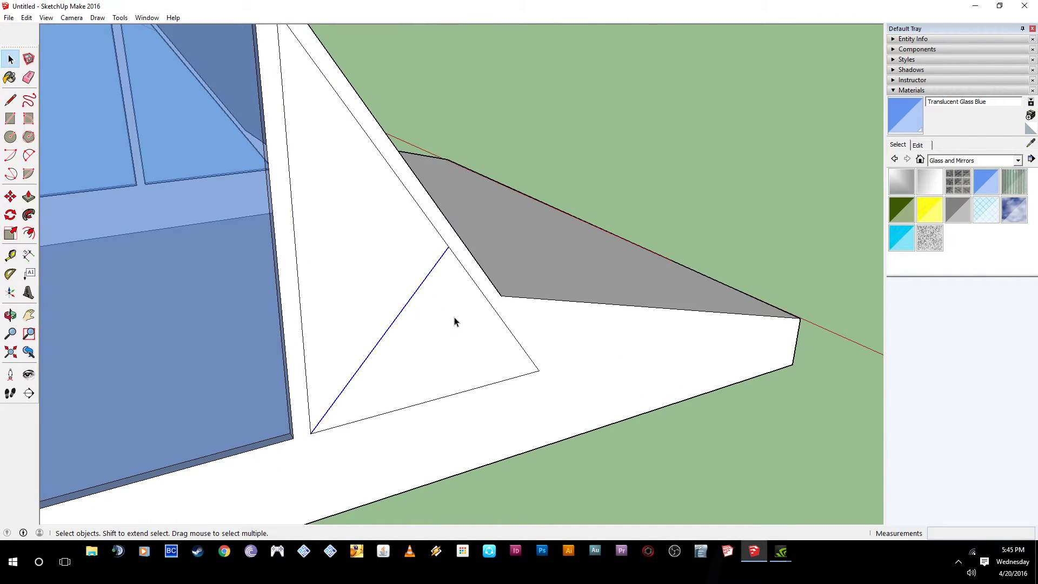
Step: Paint the refilled triangular window face with Translucent Glass Blue
{"action": "left_click", "coordinate": [985, 188]}
{"action": "left_click", "coordinate": [401, 323]}
{"action": "mouse_move", "coordinate": [332, 345]}
{"action": "middle_mouse_down"}
{"action": "mouse_move", "coordinate": [409, 330]}
{"action": "mouse_move", "coordinate": [451, 385]}
{"action": "middle_mouse_up"}
Step: Push the triangular side window's glass face inward by 1 3/4" to recess it in the wall
{"action": "key", "text": "space"}
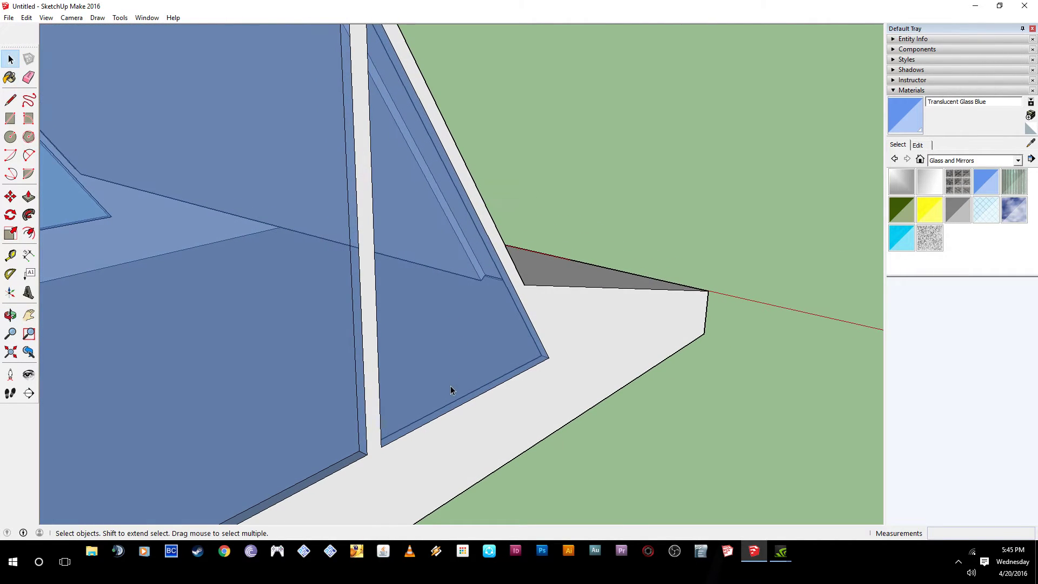
{"action": "key", "text": "p"}
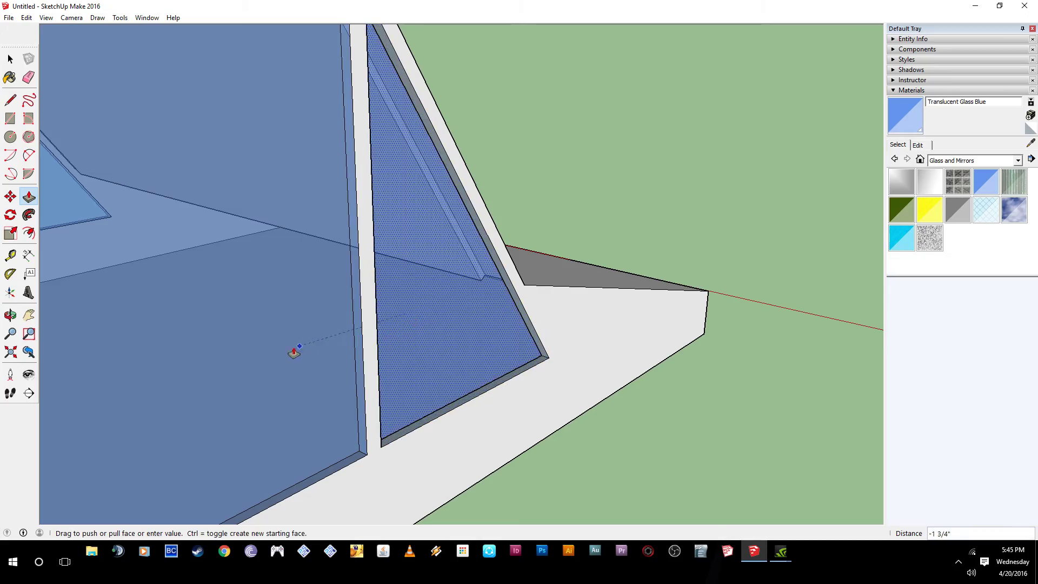
{"action": "middle_click_drag", "start_coordinate": [284, 352], "coordinate": [533, 211]}
{"action": "middle_click_drag", "start_coordinate": [753, 251], "coordinate": [389, 211]}
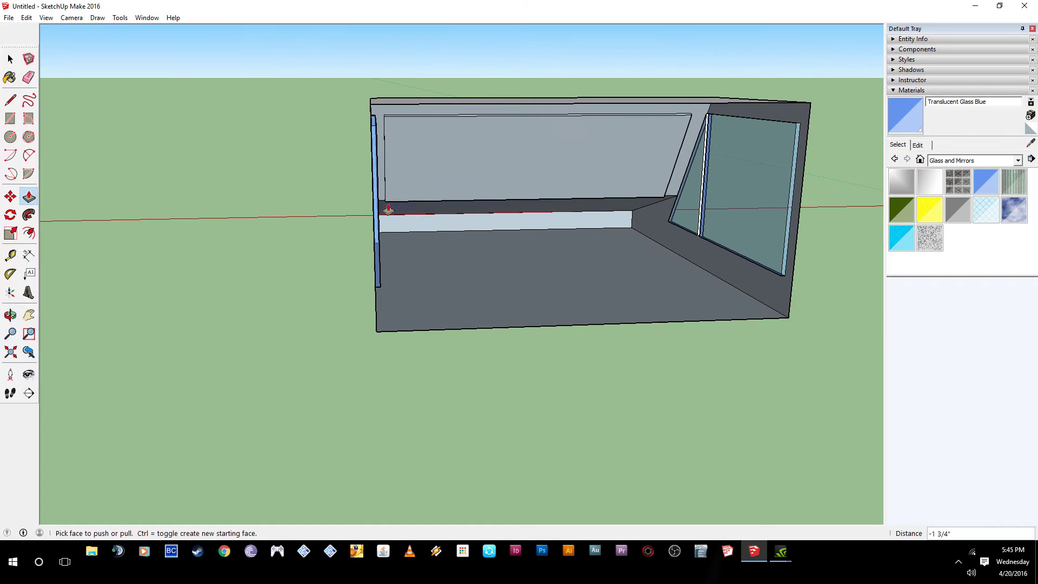
Step: Close the cab's open back by drawing a horizontal line between the midpoints of its two vertical edges
{"action": "scroll", "coordinate": [329, 237], "scroll_direction": "down", "scroll_amount": 3}
{"action": "scroll", "coordinate": [519, 240], "scroll_direction": "up", "scroll_amount": 2}
{"action": "middle_click_drag", "start_coordinate": [519, 240], "coordinate": [641, 232]}
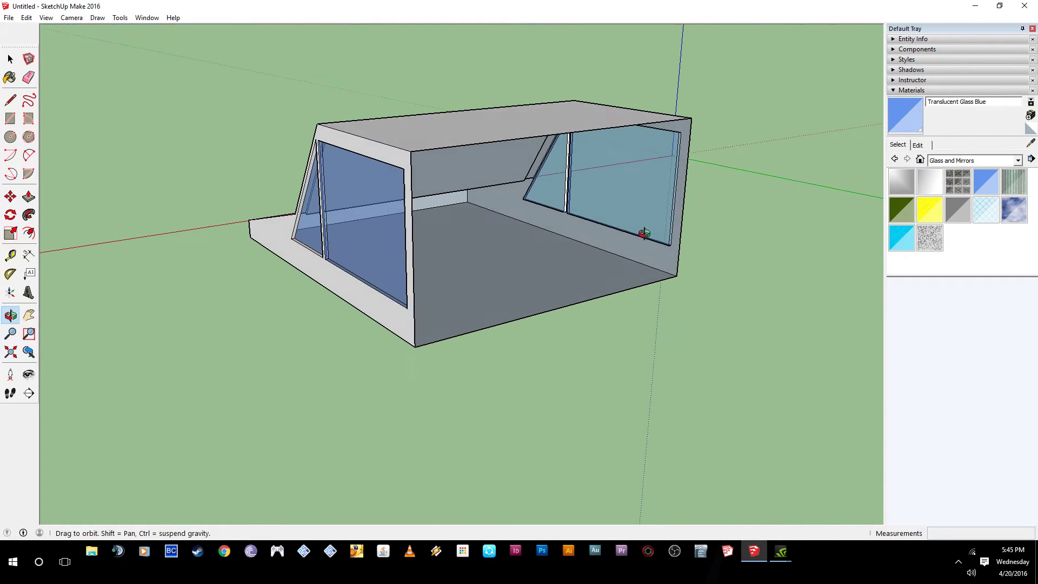
{"action": "middle_click_drag", "start_coordinate": [508, 245], "coordinate": [614, 248]}
{"action": "scroll", "coordinate": [574, 235], "scroll_direction": "up", "scroll_amount": 2}
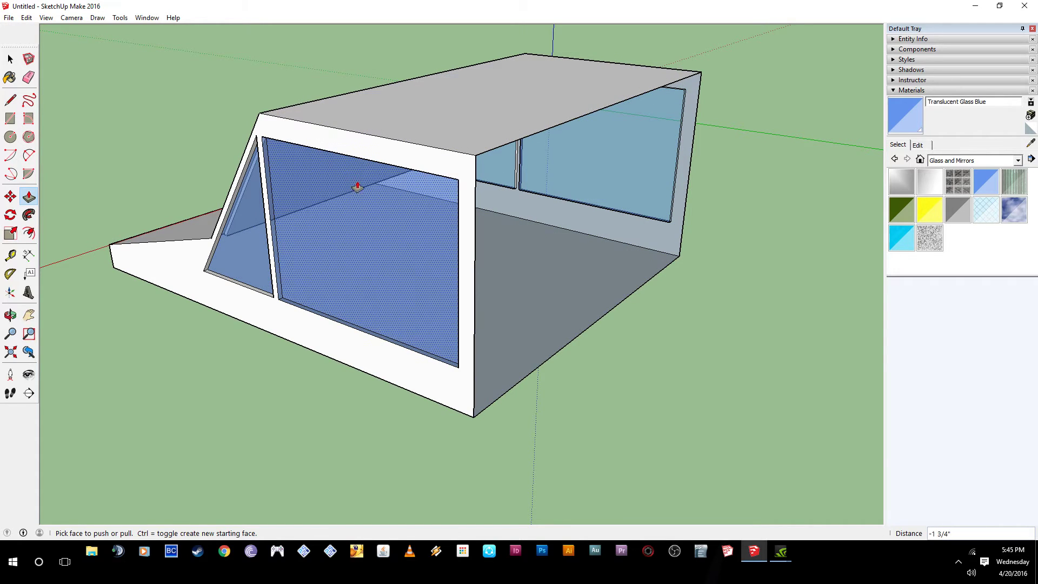
{"action": "key", "text": "l"}
{"action": "left_click", "coordinate": [474, 295]}
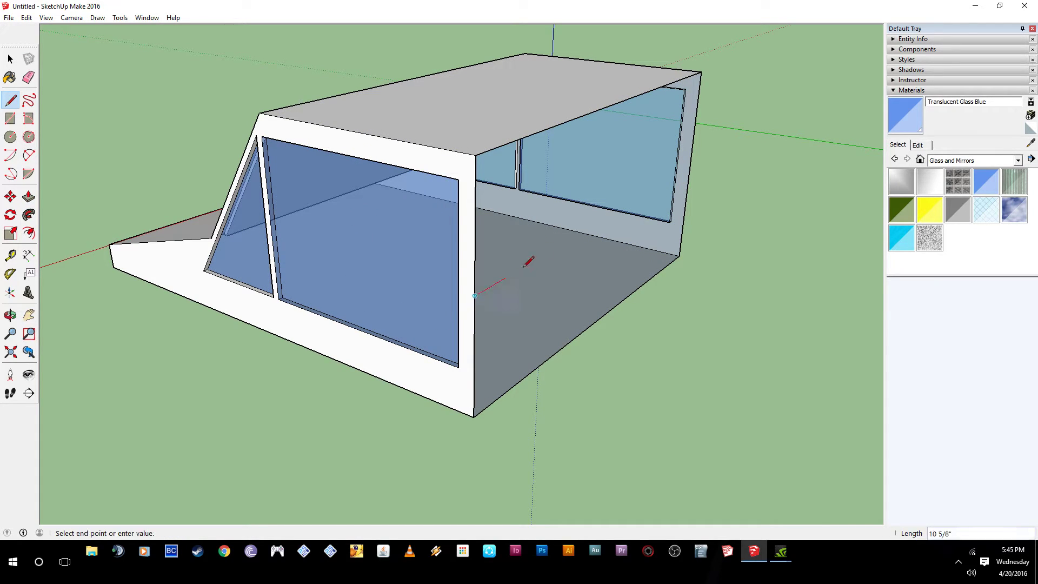
{"action": "left_click", "coordinate": [689, 168]}
{"action": "middle_click_drag", "start_coordinate": [700, 219], "coordinate": [519, 180]}
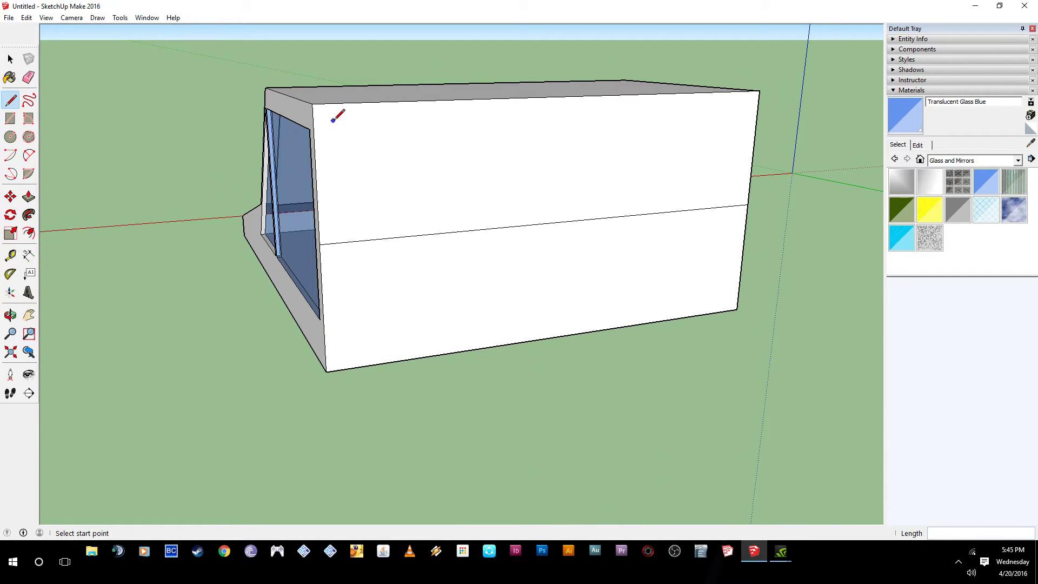
Step: Draw a wide rectangle for the rear window, nearly filling the upper half of the back wall
{"action": "left_click", "coordinate": [12, 120]}
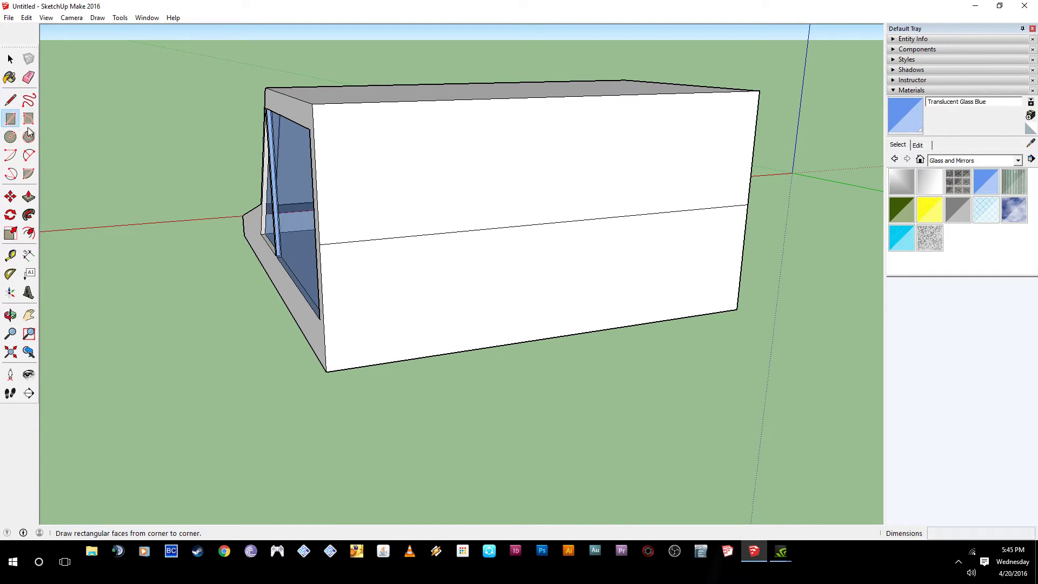
{"action": "middle_click_drag", "start_coordinate": [324, 133], "coordinate": [285, 129]}
{"action": "left_click", "coordinate": [285, 122]}
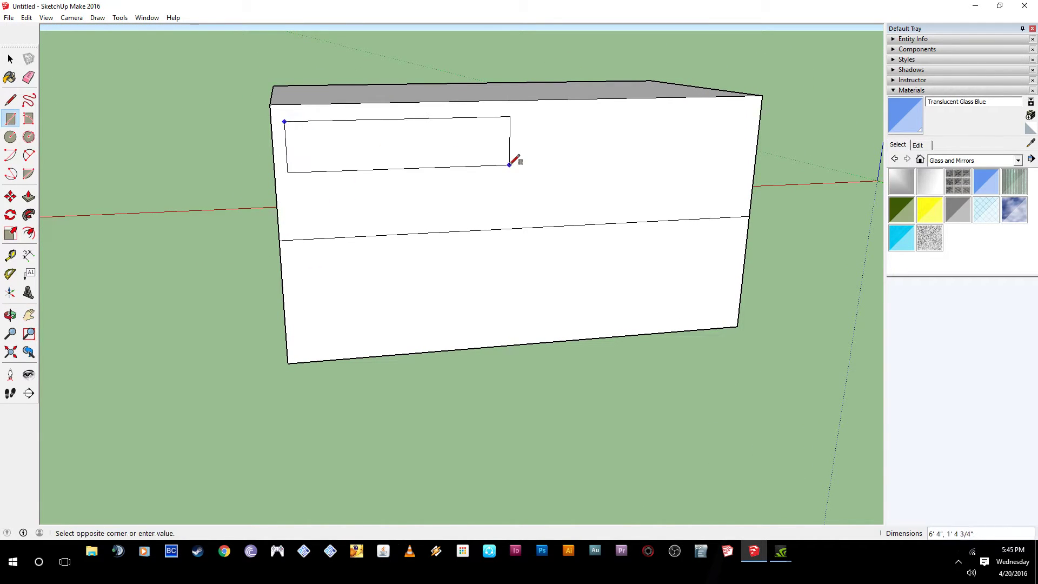
{"action": "left_click", "coordinate": [748, 201]}
{"action": "middle_click_drag", "start_coordinate": [688, 178], "coordinate": [591, 206]}
Step: Paint the rear window rectangle with Translucent Glass Blue
{"action": "key", "text": "space"}
{"action": "left_click", "coordinate": [594, 198]}
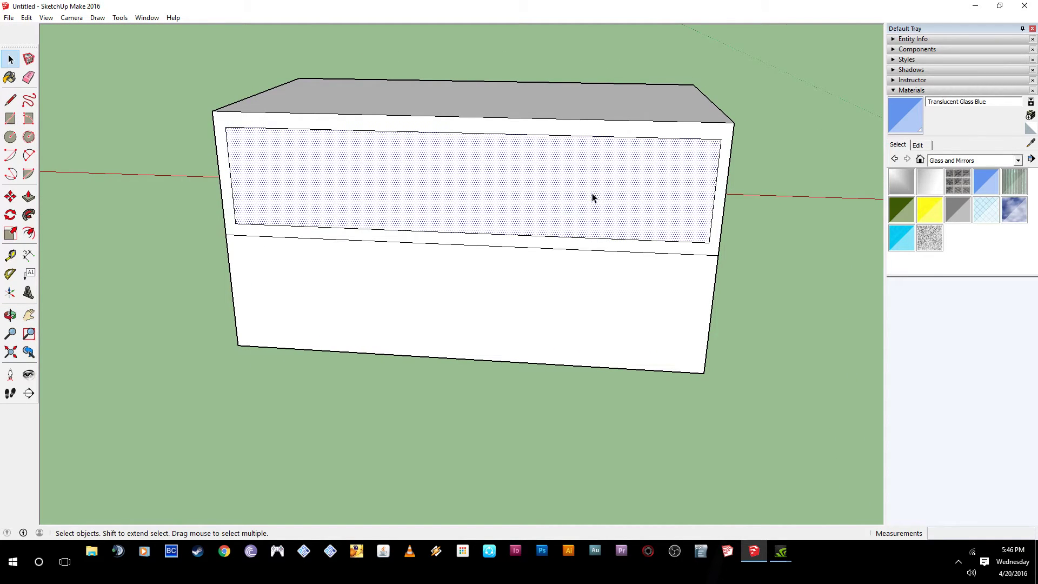
{"action": "left_click", "coordinate": [981, 185]}
{"action": "left_click", "coordinate": [630, 208]}
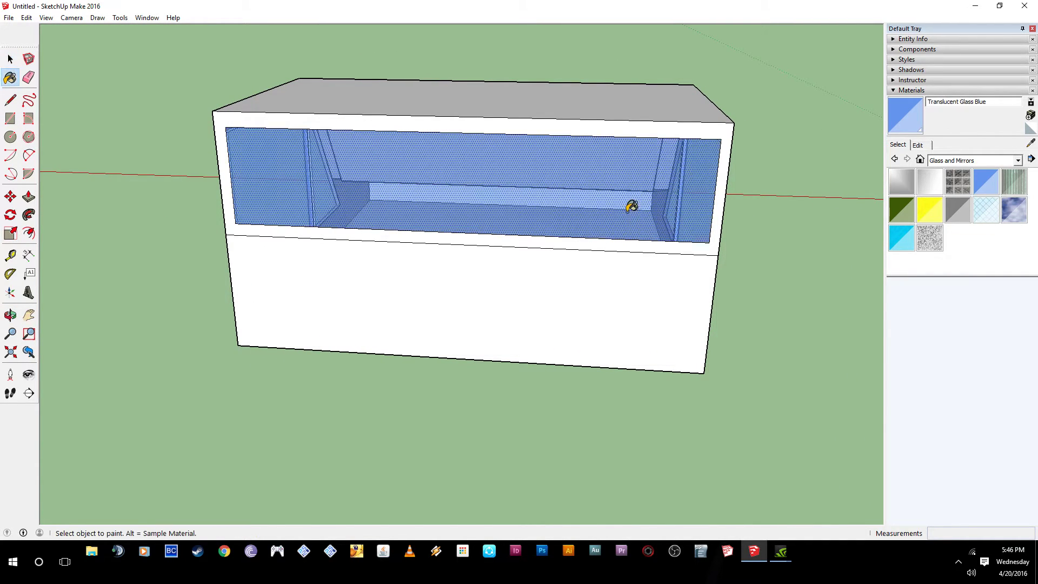
{"action": "middle_click_drag", "start_coordinate": [654, 211], "coordinate": [391, 169]}
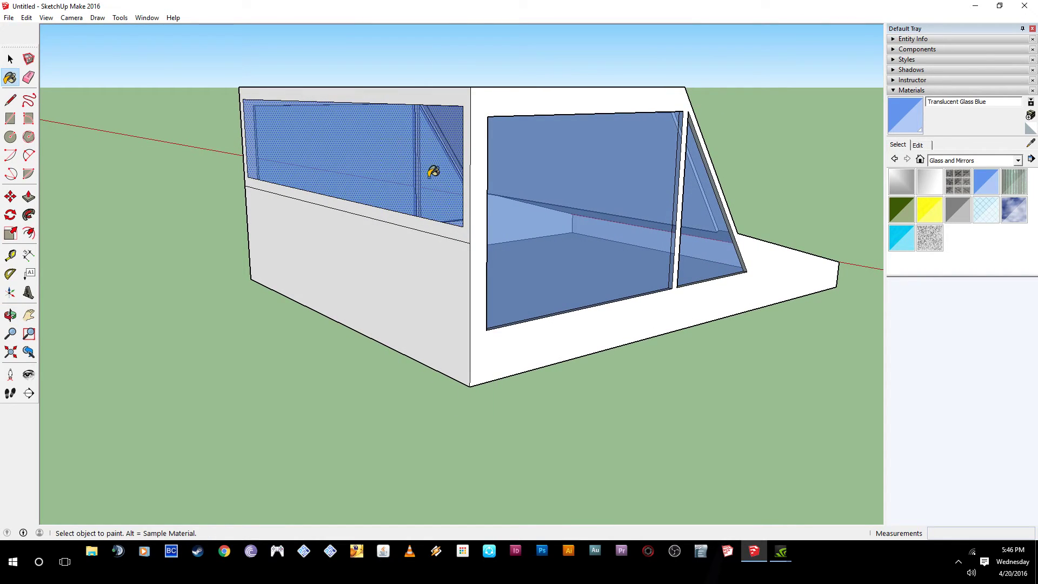
Step: Push the rear window's glass face inward by 1 1/2" with Push/Pull
{"action": "key", "text": "p"}
{"action": "left_click", "coordinate": [383, 178]}
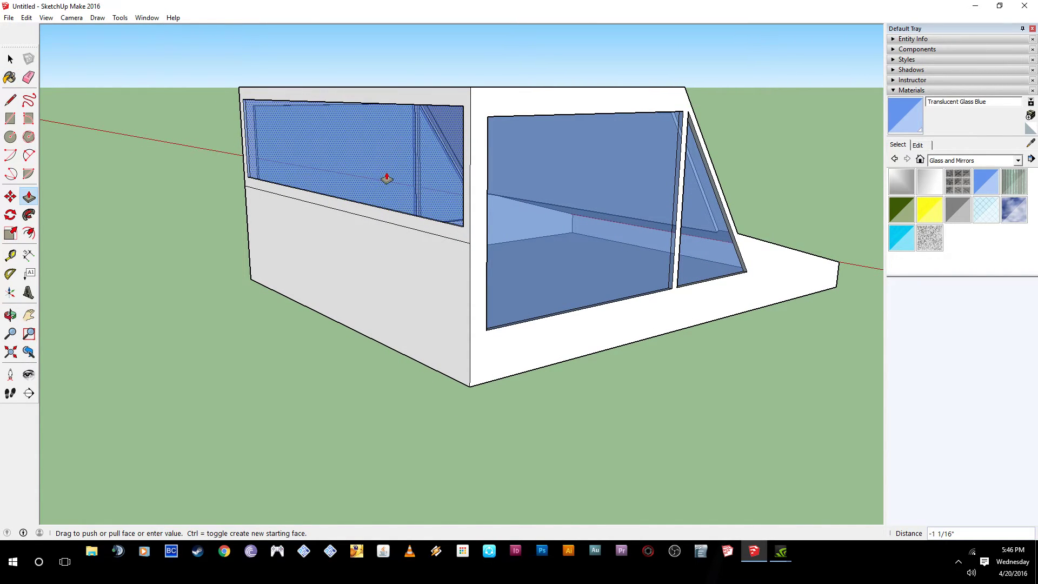
{"action": "middle_click_drag", "start_coordinate": [388, 178], "coordinate": [332, 181]}
{"action": "scroll", "coordinate": [570, 222], "scroll_direction": "down", "scroll_amount": 5}
{"action": "middle_click_drag", "start_coordinate": [676, 241], "coordinate": [552, 255]}
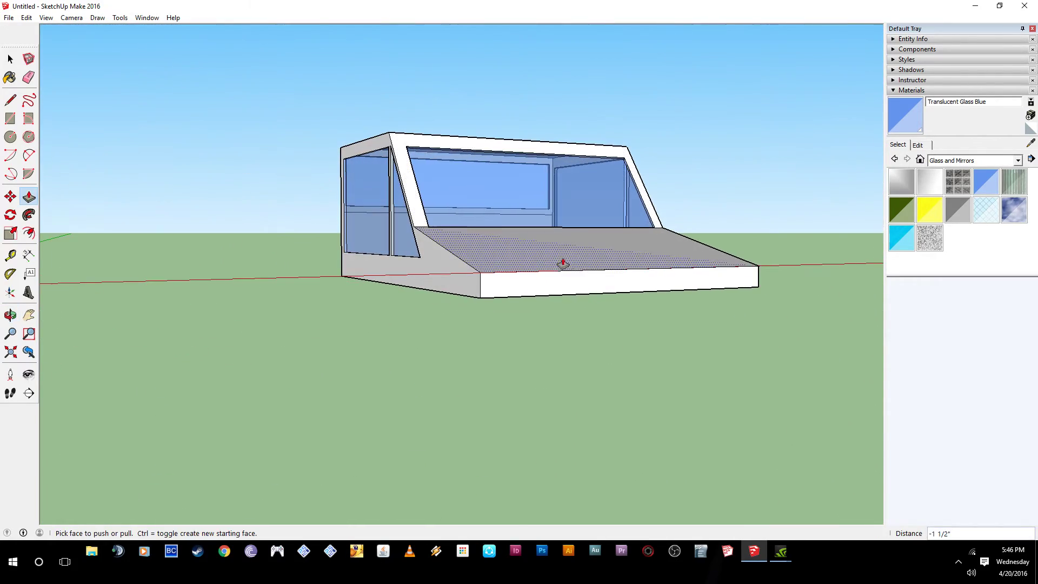
Step: Pull the roof up by 4' 7" and extrude the slanted windshield frame outward over the hood
{"action": "middle_click_drag", "start_coordinate": [422, 261], "coordinate": [579, 203]}
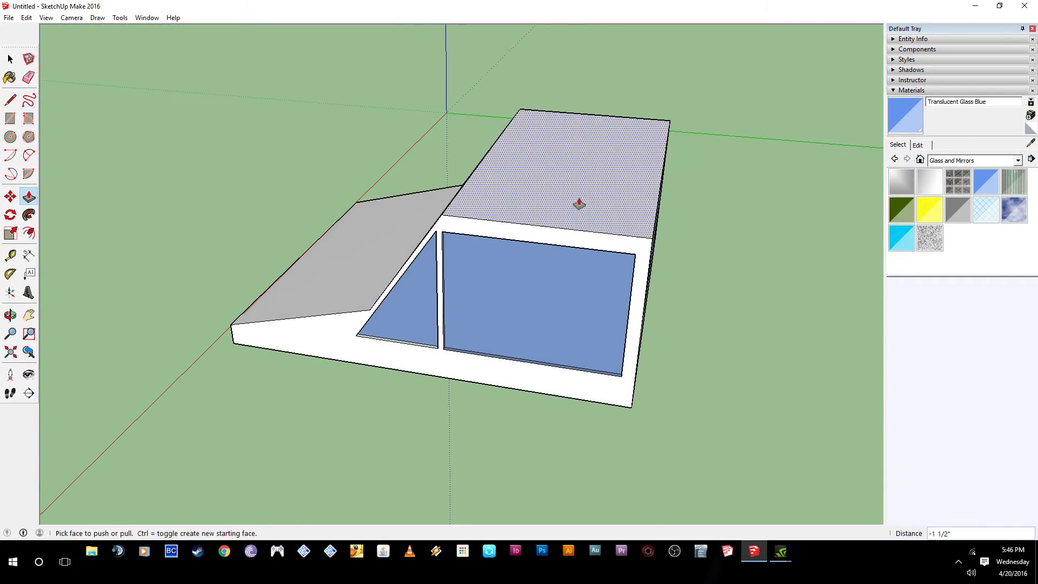
{"action": "left_click_drag", "start_coordinate": [590, 106], "coordinate": [589, 76]}
{"action": "middle_click_drag", "start_coordinate": [447, 255], "coordinate": [754, 185]}
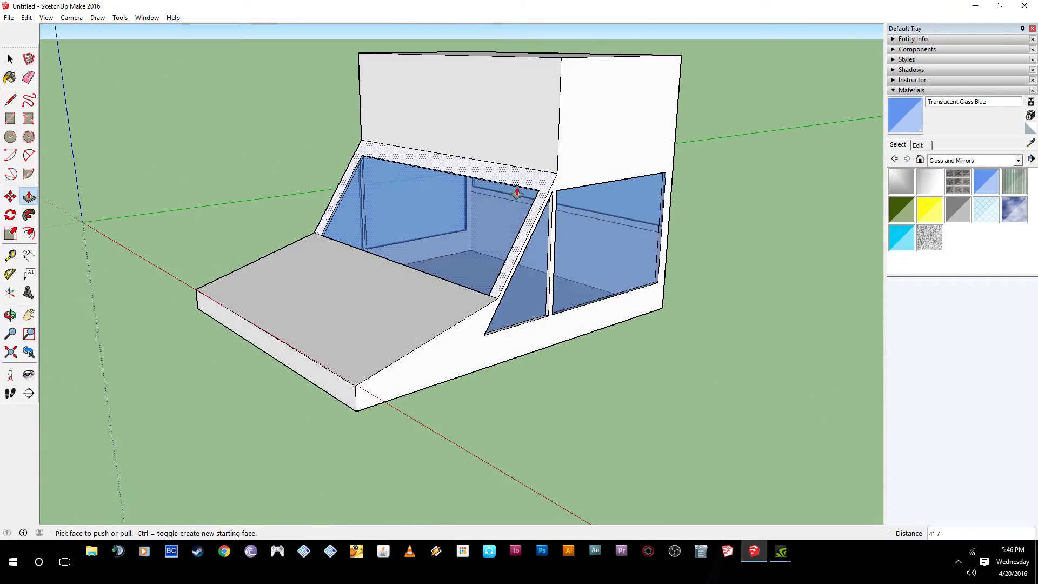
{"action": "left_click_drag", "start_coordinate": [551, 186], "coordinate": [402, 285]}
Step: Try to push and pull the two triangular halves of the sloping hood
{"action": "left_click", "coordinate": [396, 309]}
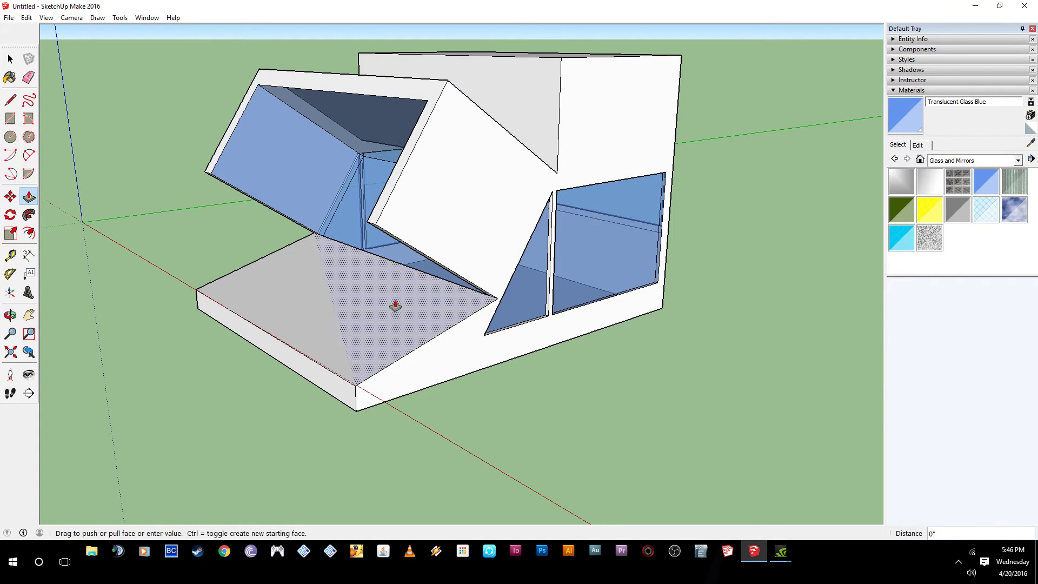
{"action": "mouse_move", "coordinate": [305, 302]}
{"action": "left_mouse_down"}
{"action": "mouse_move", "coordinate": [290, 274]}
{"action": "mouse_move", "coordinate": [297, 304]}
{"action": "left_mouse_up"}
{"action": "left_click", "coordinate": [396, 318]}
{"action": "left_click_drag", "start_coordinate": [396, 318], "coordinate": [425, 323]}
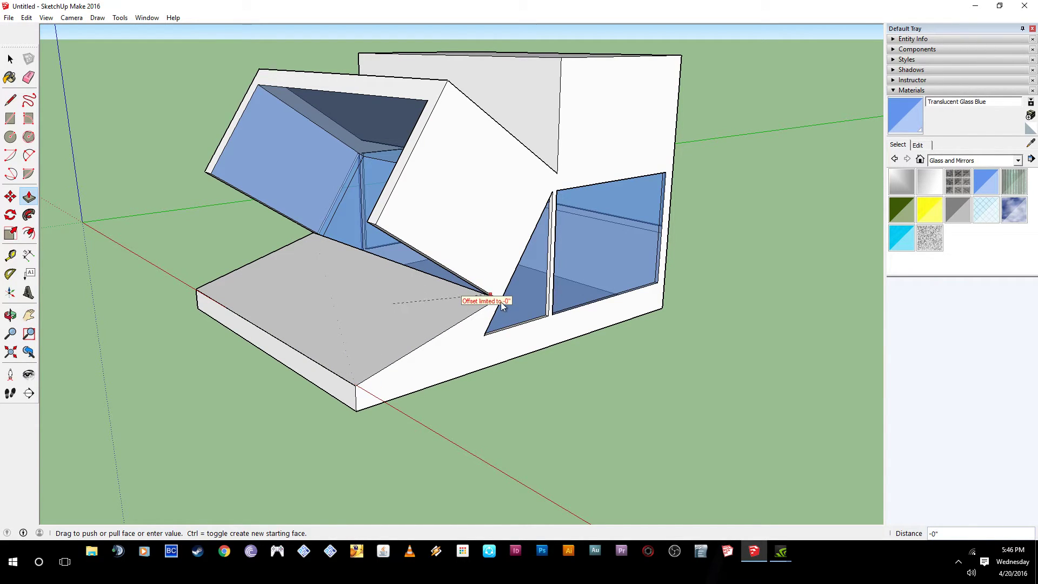
{"action": "left_click_drag", "start_coordinate": [390, 317], "coordinate": [362, 274]}
{"action": "left_click", "coordinate": [293, 295]}
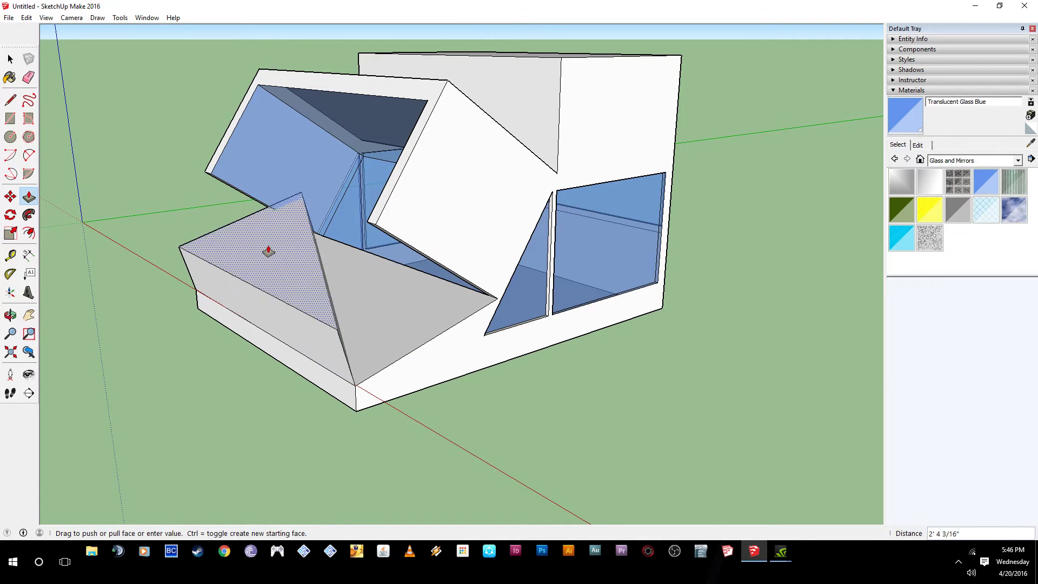
{"action": "middle_click_drag", "start_coordinate": [262, 232], "coordinate": [629, 224]}
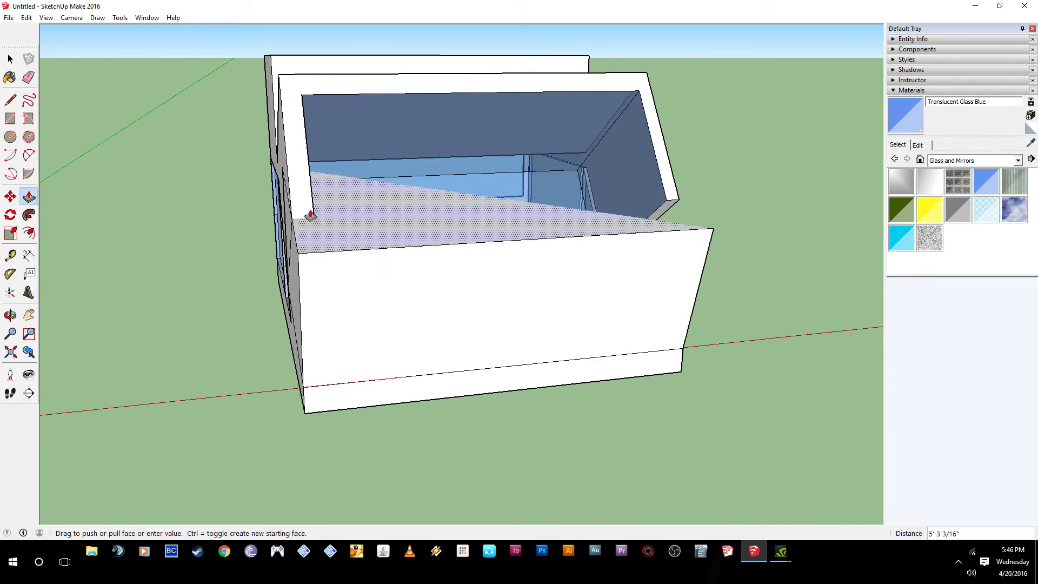
{"action": "left_click", "coordinate": [378, 218]}
{"action": "middle_click_drag", "start_coordinate": [378, 218], "coordinate": [299, 297]}
Step: Pull the narrow front face below the hood outward by 2' 4 3/16"
{"action": "middle_click_drag", "start_coordinate": [319, 302], "coordinate": [331, 391]}
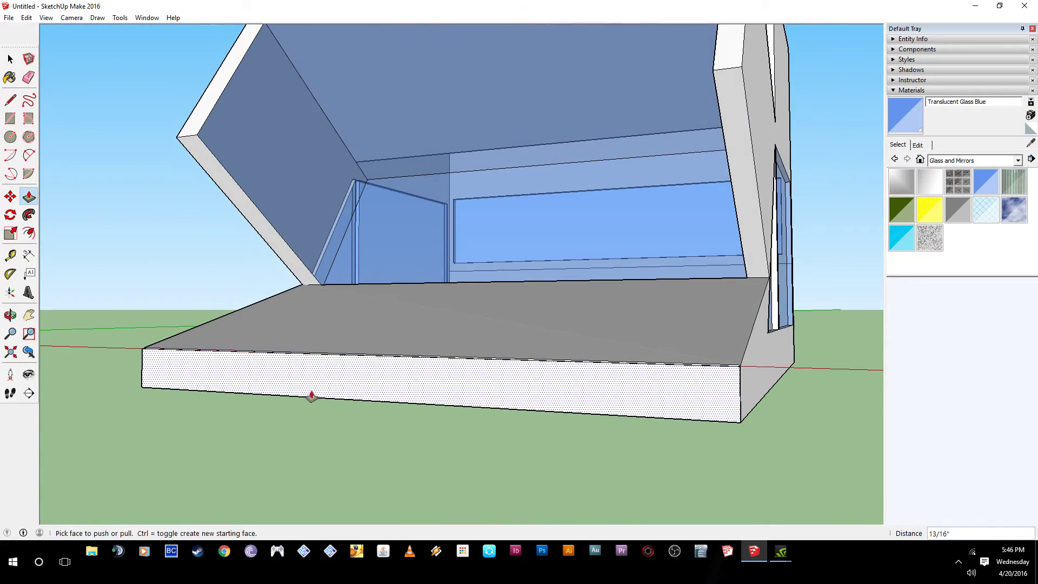
{"action": "left_click_drag", "start_coordinate": [322, 403], "coordinate": [306, 437]}
{"action": "middle_click_drag", "start_coordinate": [306, 437], "coordinate": [370, 425]}
{"action": "scroll", "coordinate": [510, 417], "scroll_direction": "down", "scroll_amount": 3}
{"action": "scroll", "coordinate": [505, 436], "scroll_direction": "up", "scroll_amount": 3}
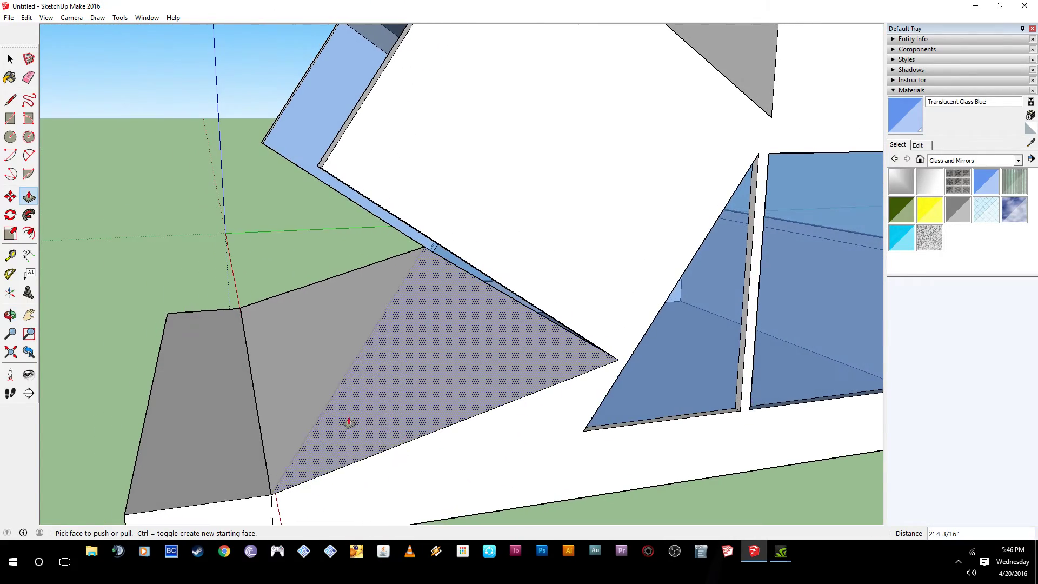
Step: Raise the top of the new front block and extend the block's rear face back over the hood
{"action": "left_click_drag", "start_coordinate": [225, 403], "coordinate": [225, 251]}
{"action": "middle_click_drag", "start_coordinate": [225, 251], "coordinate": [81, 290]}
{"action": "left_click_drag", "start_coordinate": [289, 335], "coordinate": [397, 356]}
{"action": "middle_click_drag", "start_coordinate": [269, 296], "coordinate": [587, 288]}
{"action": "left_click_drag", "start_coordinate": [492, 315], "coordinate": [404, 324]}
{"action": "middle_click_drag", "start_coordinate": [530, 325], "coordinate": [330, 387]}
{"action": "middle_click_drag", "start_coordinate": [554, 373], "coordinate": [319, 285]}
Step: Pull the front part of the roof up into a taller block and extend its rear face backward by 1' 11 15/16"
{"action": "scroll", "coordinate": [336, 301], "scroll_direction": "down", "scroll_amount": 5}
{"action": "middle_click_drag", "start_coordinate": [401, 247], "coordinate": [630, 295]}
{"action": "middle_click_drag", "start_coordinate": [644, 167], "coordinate": [593, 245]}
{"action": "left_click_drag", "start_coordinate": [595, 173], "coordinate": [596, 97]}
{"action": "middle_click_drag", "start_coordinate": [596, 97], "coordinate": [382, 157]}
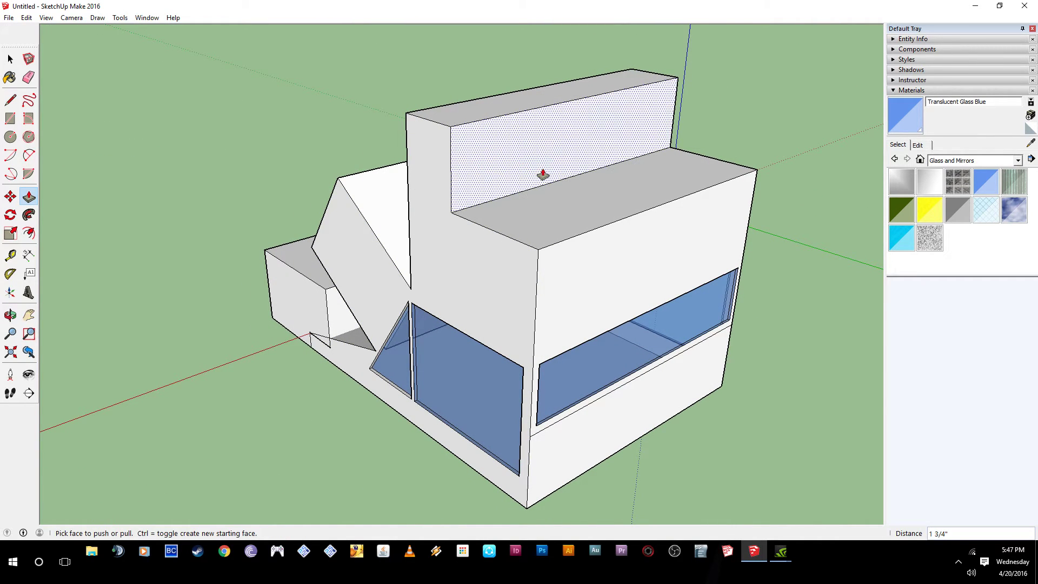
{"action": "left_click_drag", "start_coordinate": [504, 161], "coordinate": [549, 200]}
{"action": "middle_click_drag", "start_coordinate": [541, 220], "coordinate": [488, 228]}
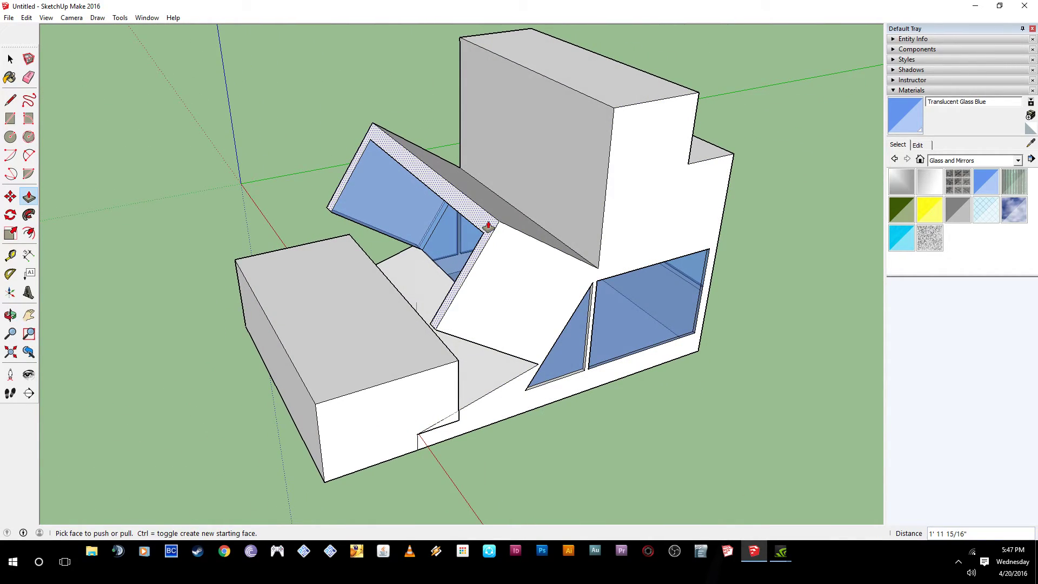
Step: Pull the front face of the windshield frame further outward by 6' 8 15/16"
{"action": "left_click_drag", "start_coordinate": [468, 224], "coordinate": [354, 198]}
{"action": "middle_click_drag", "start_coordinate": [457, 247], "coordinate": [357, 194]}
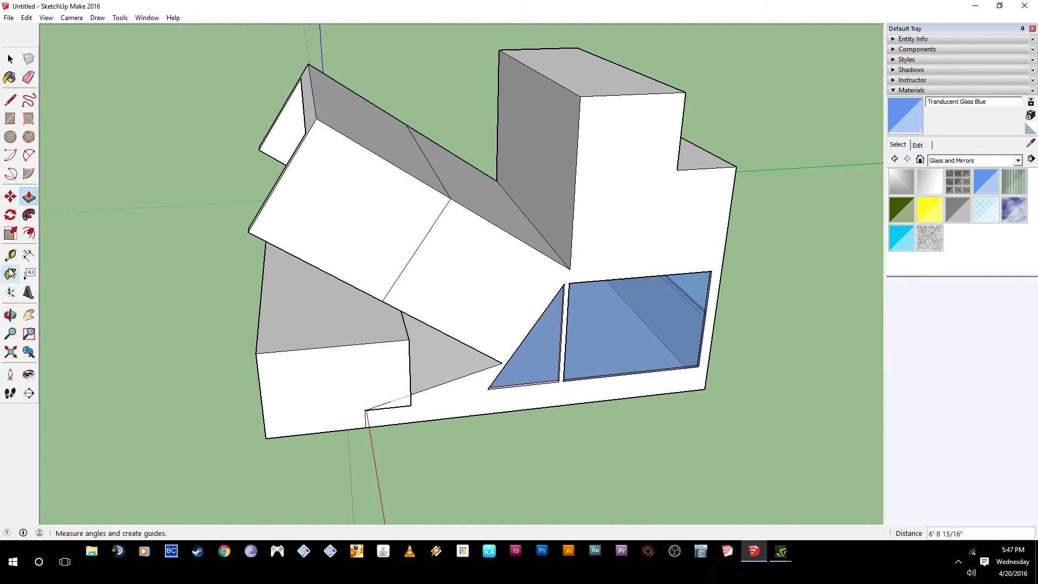
Step: Rotate the outer side face of the windshield frame's extension by 15 degrees about the face's middle
{"action": "left_click", "coordinate": [10, 216]}
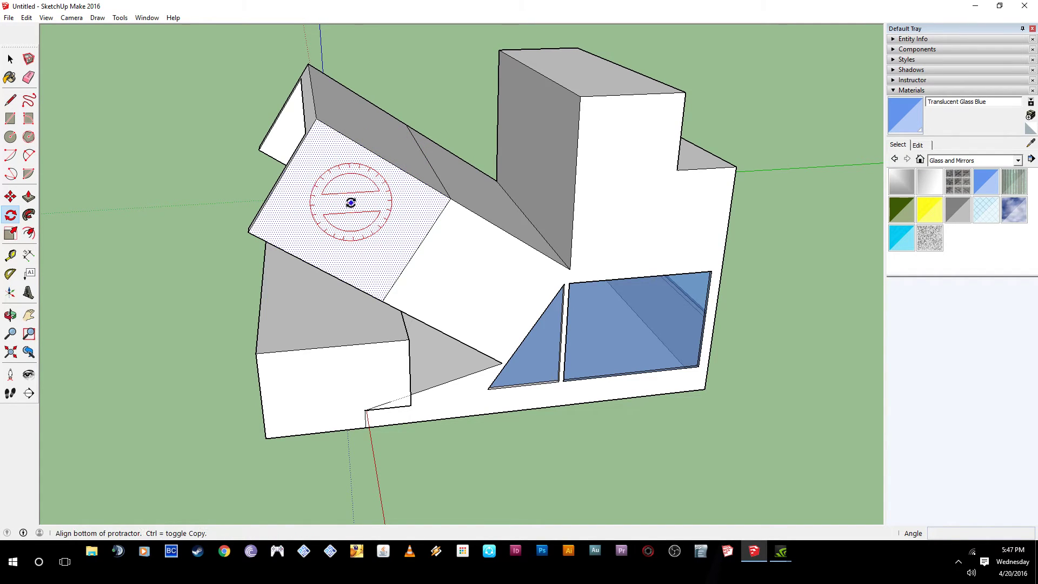
{"action": "left_click", "coordinate": [282, 175]}
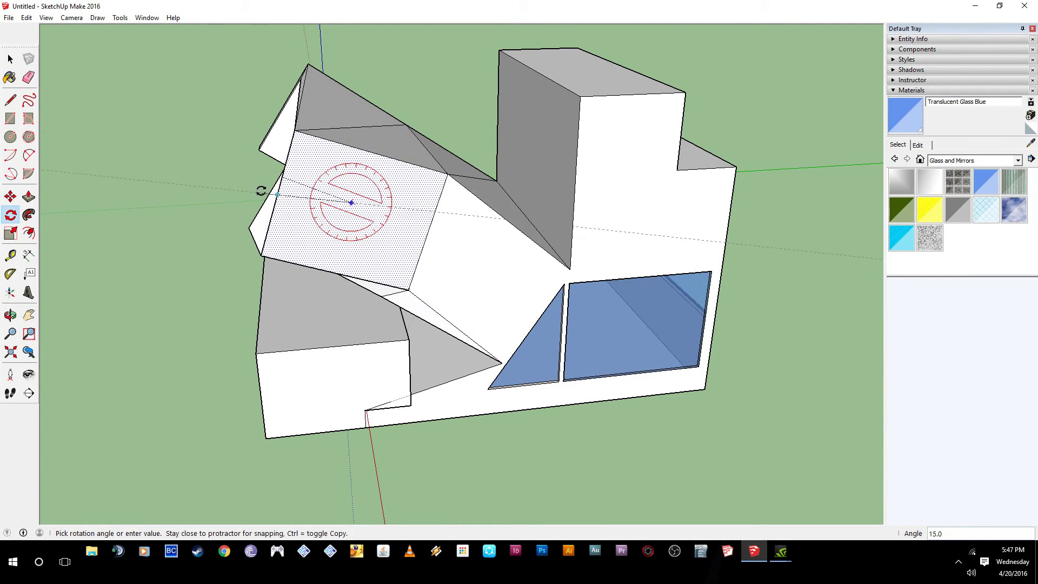
{"action": "left_click", "coordinate": [260, 190]}
{"action": "middle_click_drag", "start_coordinate": [187, 84], "coordinate": [571, 139]}
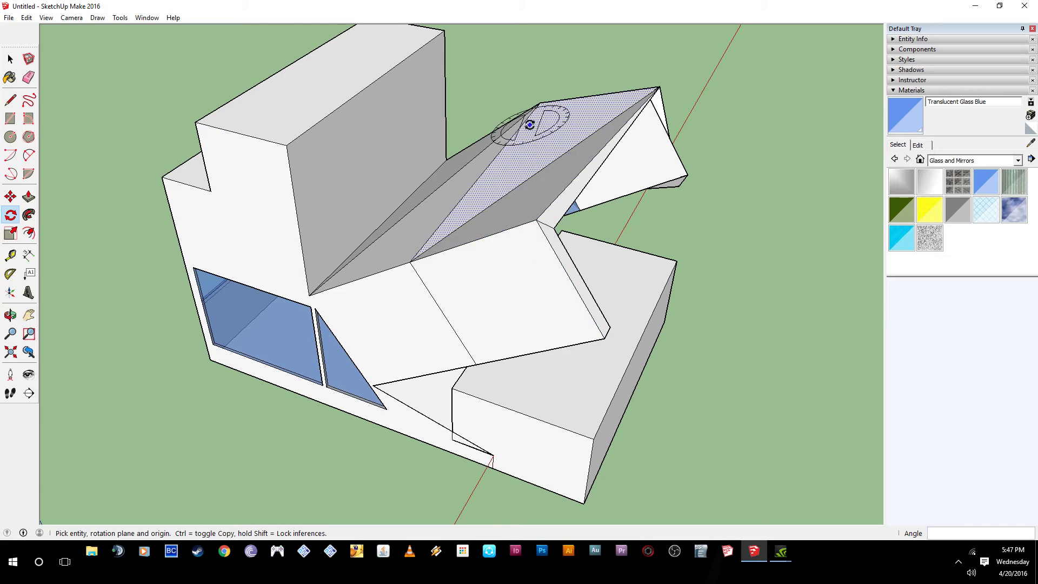
Step: Try to rotate the opposite side face of the windshield frame's extension about its middle
{"action": "middle_click_drag", "start_coordinate": [487, 298], "coordinate": [577, 210]}
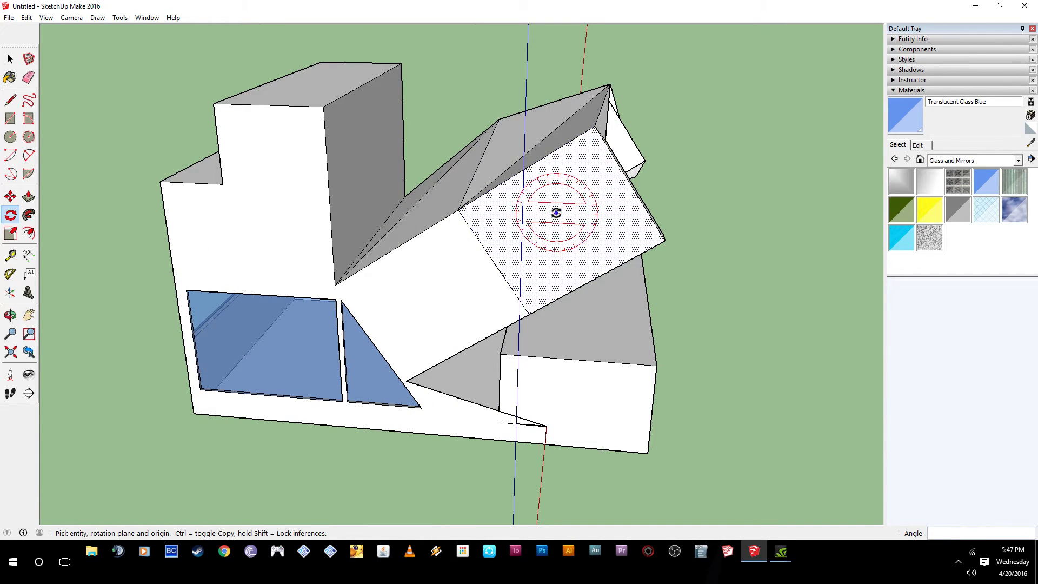
{"action": "left_click", "coordinate": [631, 187]}
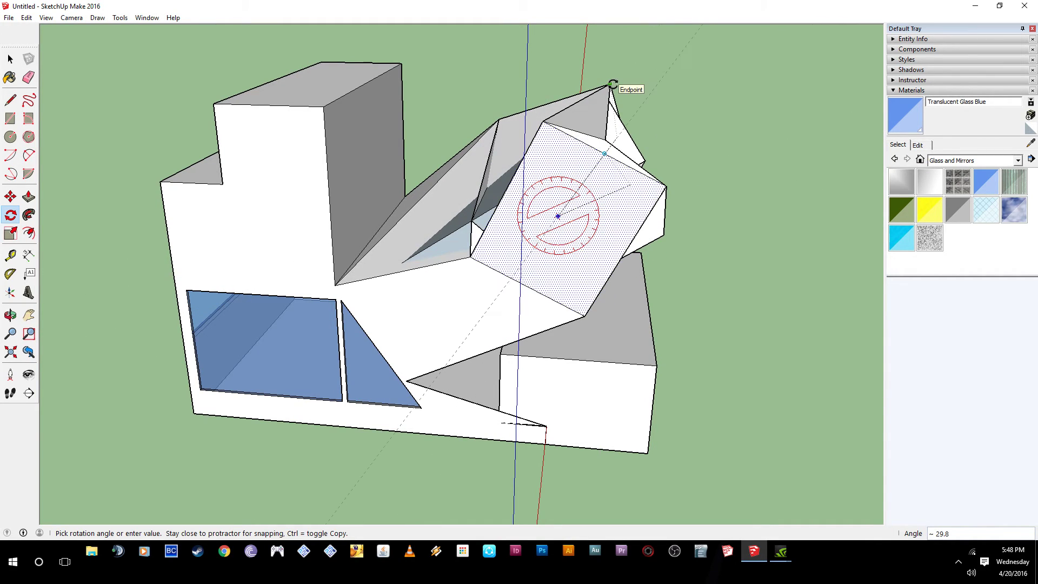
{"action": "middle_click_drag", "start_coordinate": [636, 156], "coordinate": [614, 201]}
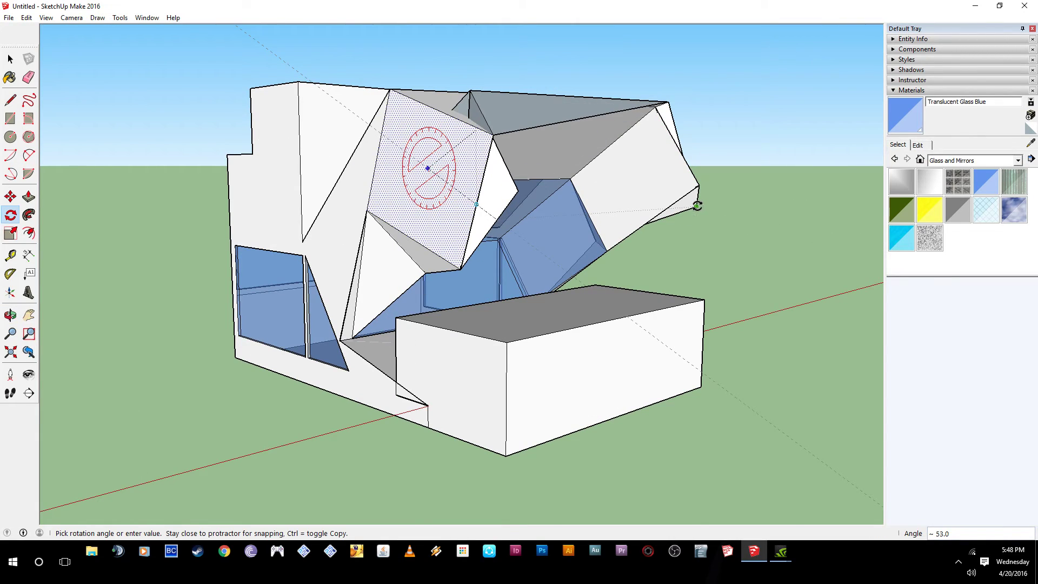
{"action": "middle_click_drag", "start_coordinate": [684, 203], "coordinate": [295, 158]}
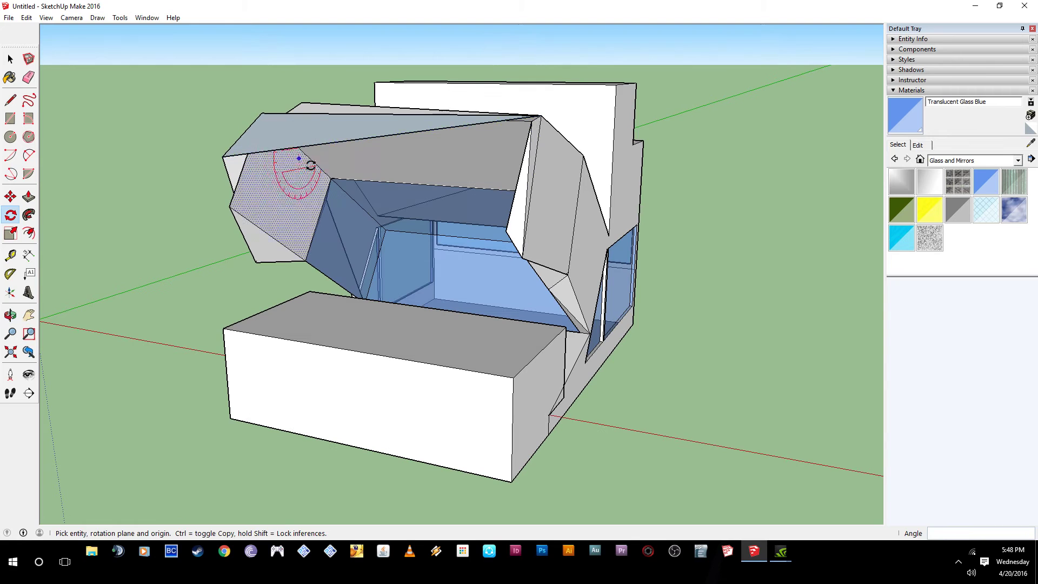
Step: Rotate the opposite outer side face of the windshield frame's extension about its middle
{"action": "middle_click_drag", "start_coordinate": [311, 224], "coordinate": [514, 209]}
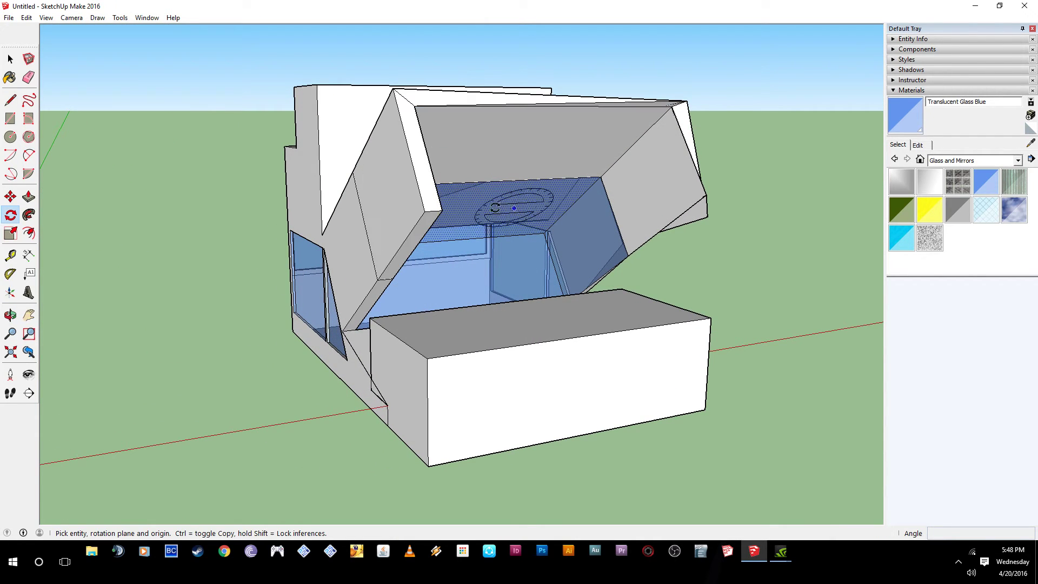
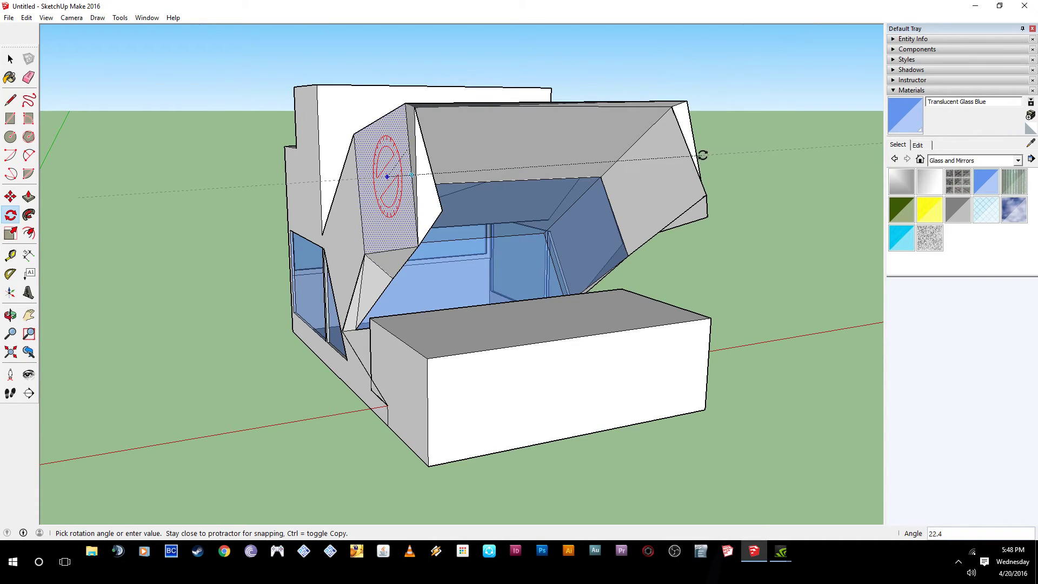
{"action": "scroll", "coordinate": [703, 155], "scroll_direction": "up", "scroll_amount": 2}
{"action": "middle_click_drag", "start_coordinate": [700, 139], "coordinate": [638, 342]}
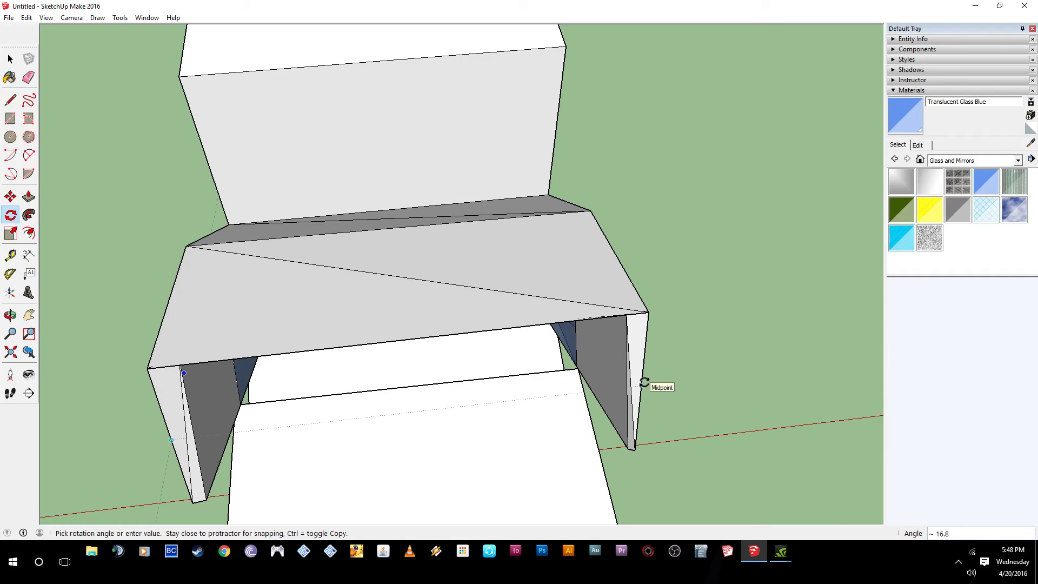
{"action": "middle_click_drag", "start_coordinate": [644, 384], "coordinate": [825, 172]}
{"action": "middle_click_drag", "start_coordinate": [495, 273], "coordinate": [397, 309]}
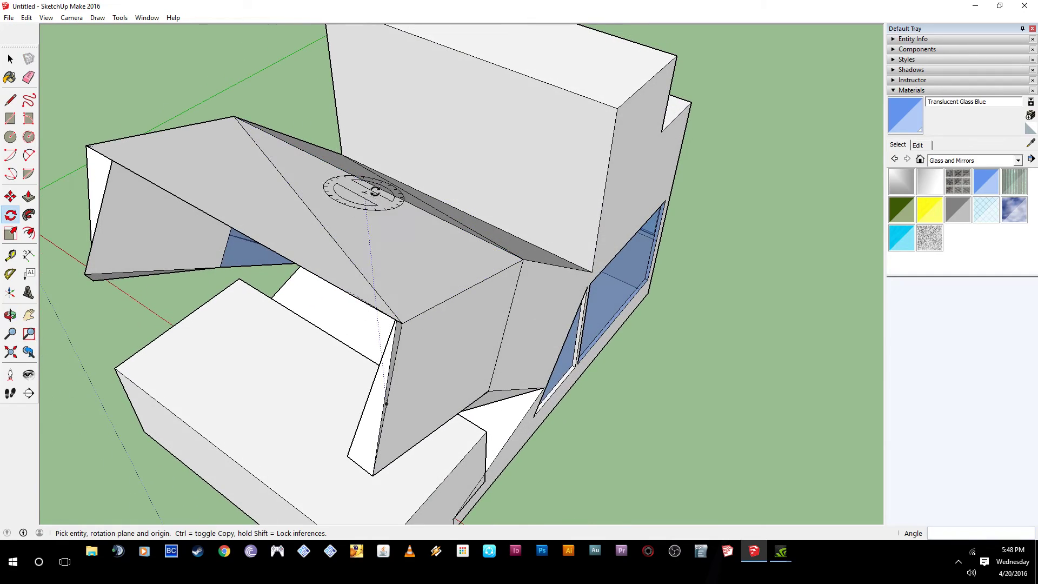
Step: Pull the rotated side face of the windshield frame's extension outward by 4' 9 1/16"
{"action": "middle_click_drag", "start_coordinate": [328, 235], "coordinate": [449, 218]}
{"action": "middle_click_drag", "start_coordinate": [339, 254], "coordinate": [512, 188]}
{"action": "middle_click_drag", "start_coordinate": [605, 309], "coordinate": [408, 109]}
{"action": "middle_click_drag", "start_coordinate": [706, 208], "coordinate": [570, 178]}
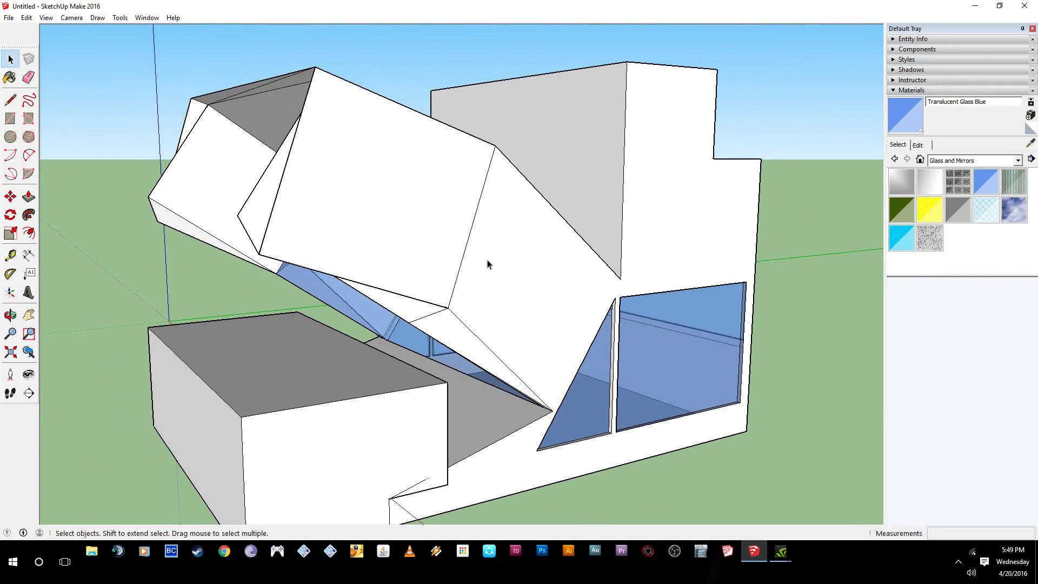
{"action": "scroll", "coordinate": [412, 209], "scroll_direction": "down", "scroll_amount": 2}
{"action": "middle_click_drag", "start_coordinate": [413, 209], "coordinate": [796, 206]}
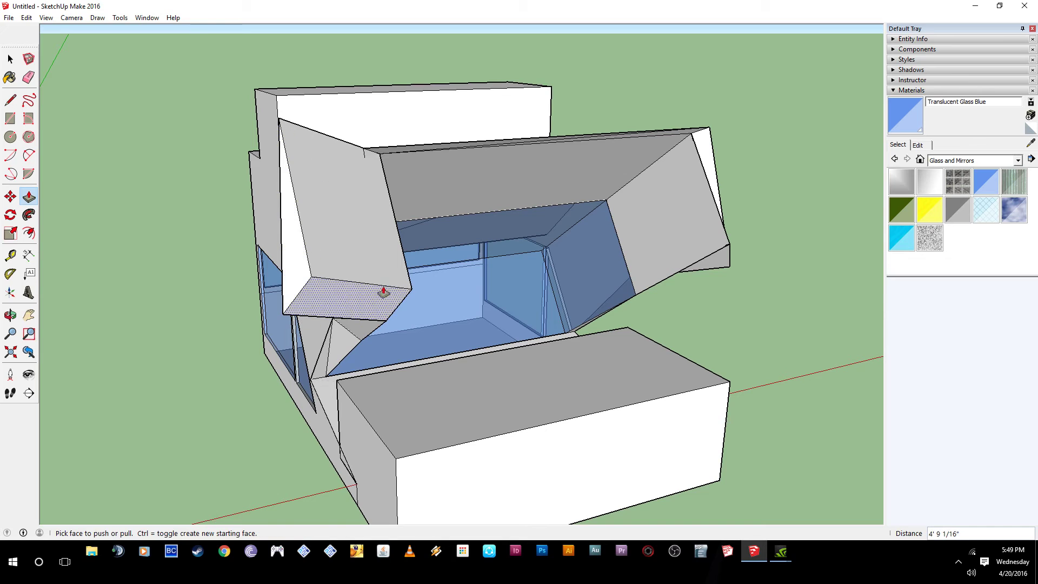
{"action": "middle_click_drag", "start_coordinate": [696, 241], "coordinate": [466, 285]}
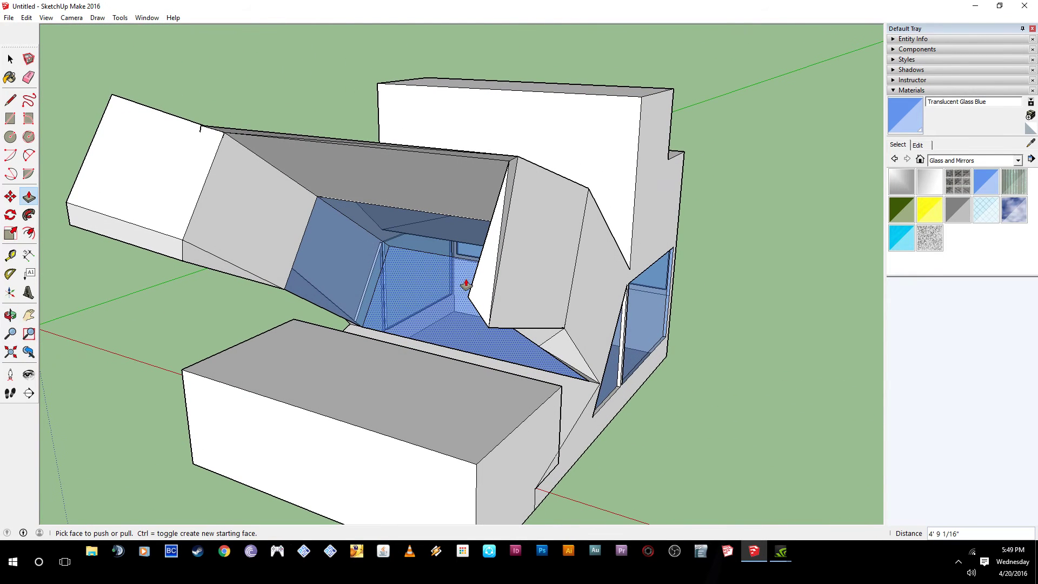
Step: Pull the narrow front face and the side faces at the other end of the windshield frame's extension out into blocks
{"action": "left_click_drag", "start_coordinate": [490, 291], "coordinate": [397, 342]}
{"action": "left_click_drag", "start_coordinate": [451, 291], "coordinate": [512, 287]}
{"action": "middle_click_drag", "start_coordinate": [512, 287], "coordinate": [573, 281]}
{"action": "left_click_drag", "start_coordinate": [556, 250], "coordinate": [407, 271]}
{"action": "middle_click_drag", "start_coordinate": [598, 366], "coordinate": [375, 252]}
{"action": "left_click_drag", "start_coordinate": [375, 252], "coordinate": [408, 306]}
{"action": "left_click_drag", "start_coordinate": [310, 226], "coordinate": [431, 202]}
Step: Extend the narrow strip beside the upright slab at the extension's end by 3' 5 3/4" to form a second prong
{"action": "middle_click_drag", "start_coordinate": [431, 202], "coordinate": [422, 222]}
{"action": "middle_click_drag", "start_coordinate": [318, 255], "coordinate": [633, 285]}
{"action": "left_click_drag", "start_coordinate": [633, 285], "coordinate": [719, 300]}
{"action": "key", "text": "Escape"}
{"action": "middle_click_drag", "start_coordinate": [632, 289], "coordinate": [676, 299]}
{"action": "left_click_drag", "start_coordinate": [714, 320], "coordinate": [730, 221]}
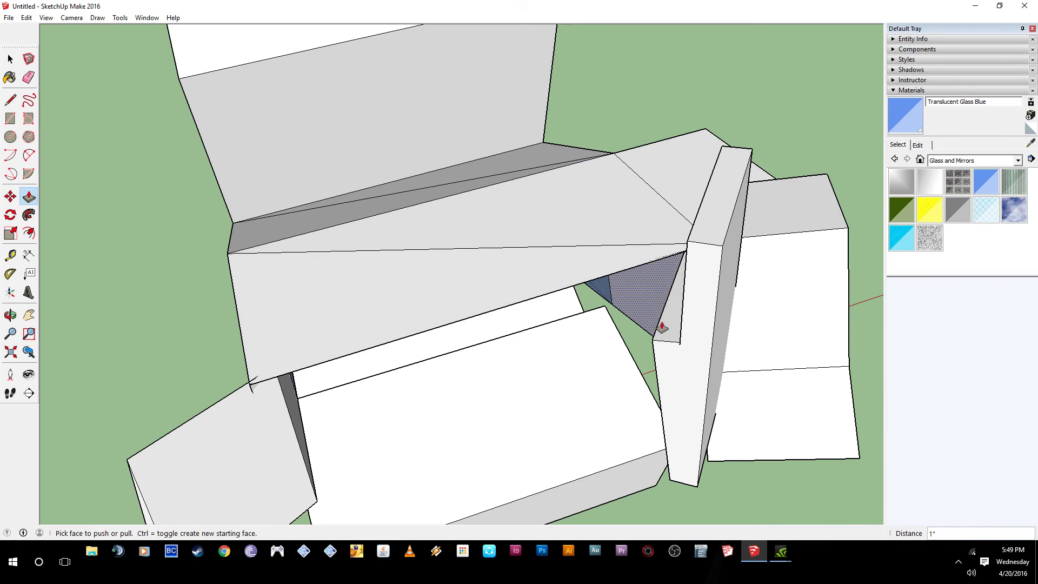
{"action": "left_click_drag", "start_coordinate": [664, 318], "coordinate": [657, 411]}
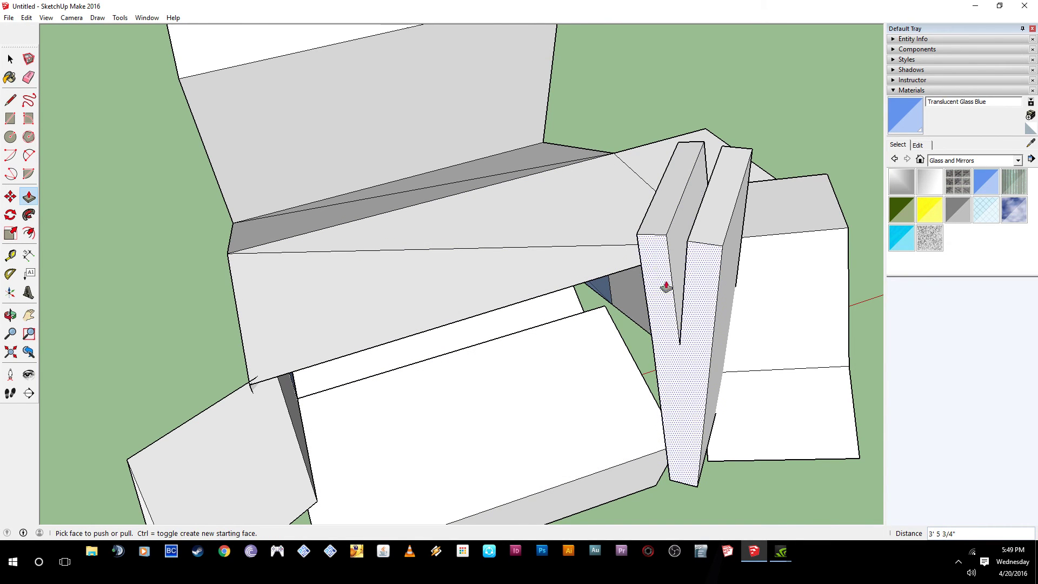
Step: Pull the inner side face of the two-pronged slab toward the middle of the cab by 2' 6 7/16"
{"action": "middle_click_drag", "start_coordinate": [676, 366], "coordinate": [711, 241]}
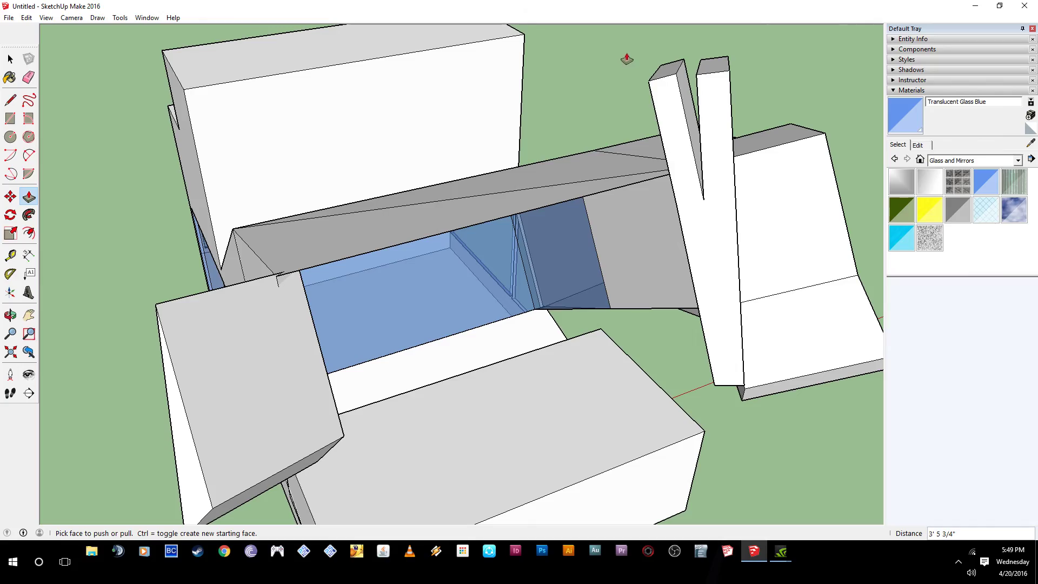
{"action": "middle_click_drag", "start_coordinate": [667, 360], "coordinate": [767, 257]}
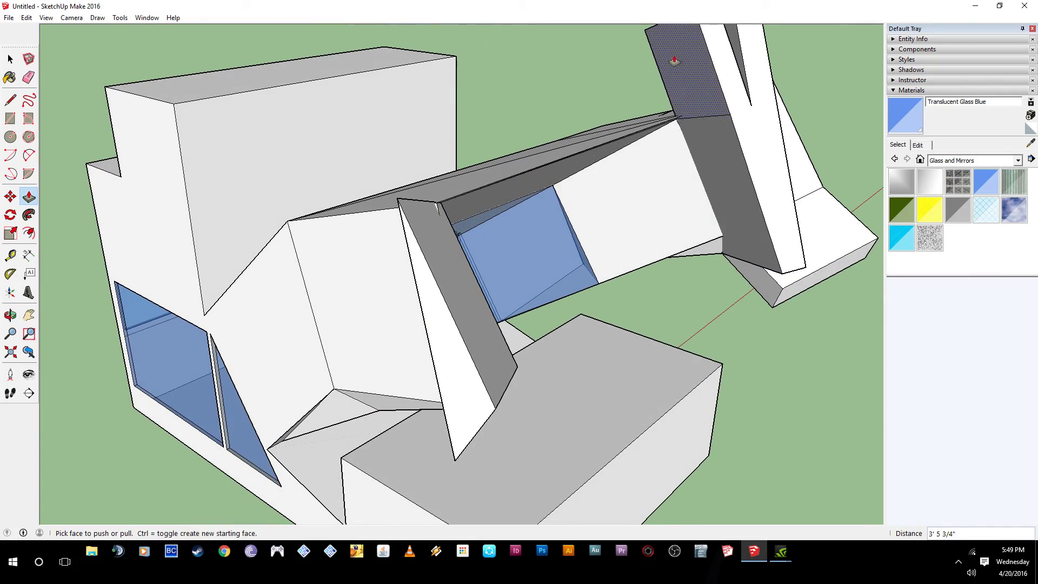
{"action": "middle_click_drag", "start_coordinate": [720, 174], "coordinate": [737, 134]}
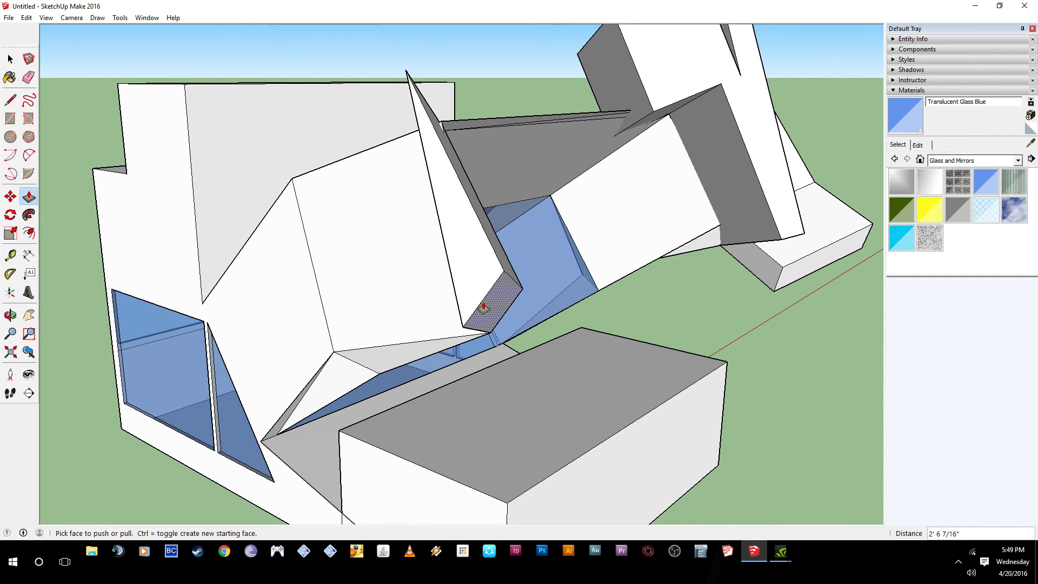
Step: Pull the small end face under the opposite side block out into a long block and push or pull the adjoining side face
{"action": "middle_click_drag", "start_coordinate": [525, 358], "coordinate": [362, 371]}
{"action": "left_click_drag", "start_coordinate": [361, 371], "coordinate": [443, 315]}
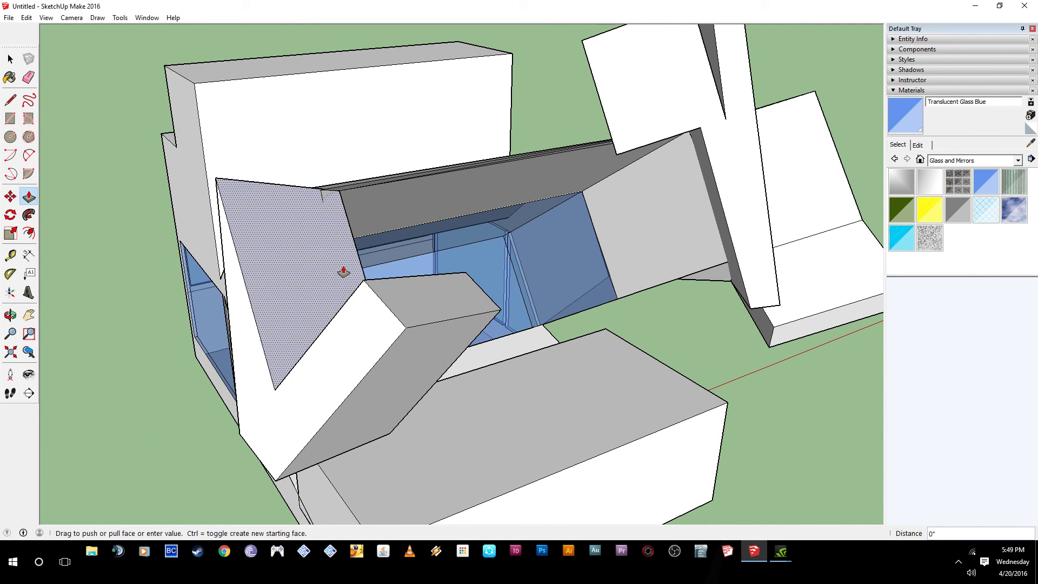
{"action": "middle_click_drag", "start_coordinate": [354, 331], "coordinate": [591, 269]}
{"action": "left_click_drag", "start_coordinate": [554, 284], "coordinate": [465, 348]}
{"action": "middle_click_drag", "start_coordinate": [580, 387], "coordinate": [500, 195]}
{"action": "middle_click_drag", "start_coordinate": [488, 291], "coordinate": [378, 163]}
Step: Pull the sloped faces between the windshield frame and the raised roof block outward into large wedges
{"action": "scroll", "coordinate": [540, 312], "scroll_direction": "down", "scroll_amount": 5}
{"action": "middle_click_drag", "start_coordinate": [515, 275], "coordinate": [554, 252]}
{"action": "left_click_drag", "start_coordinate": [341, 289], "coordinate": [505, 127]}
{"action": "key", "text": "p"}
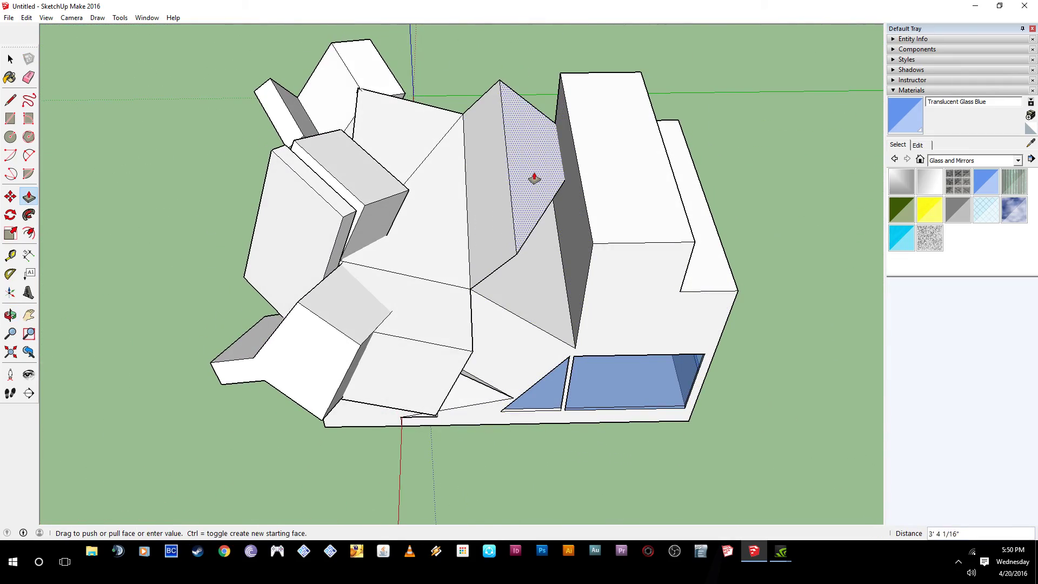
{"action": "left_click_drag", "start_coordinate": [540, 177], "coordinate": [625, 122]}
{"action": "left_click_drag", "start_coordinate": [418, 128], "coordinate": [448, 54]}
Step: Pull the side face of the hood block outward to widen the hood
{"action": "middle_click_drag", "start_coordinate": [375, 216], "coordinate": [426, 385]}
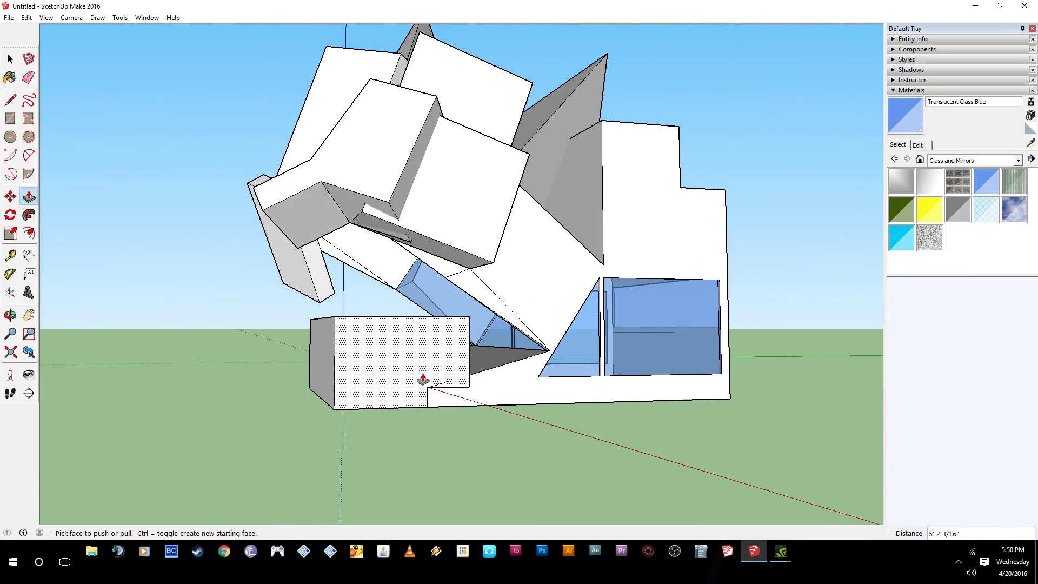
{"action": "middle_click_drag", "start_coordinate": [360, 332], "coordinate": [372, 396]}
{"action": "left_click_drag", "start_coordinate": [372, 396], "coordinate": [291, 409]}
Step: Pull the roof wedge's large sloped face out by 8' 10 5/16" and its side face outward by 4' 2 9/16"
{"action": "middle_click_drag", "start_coordinate": [234, 347], "coordinate": [548, 260]}
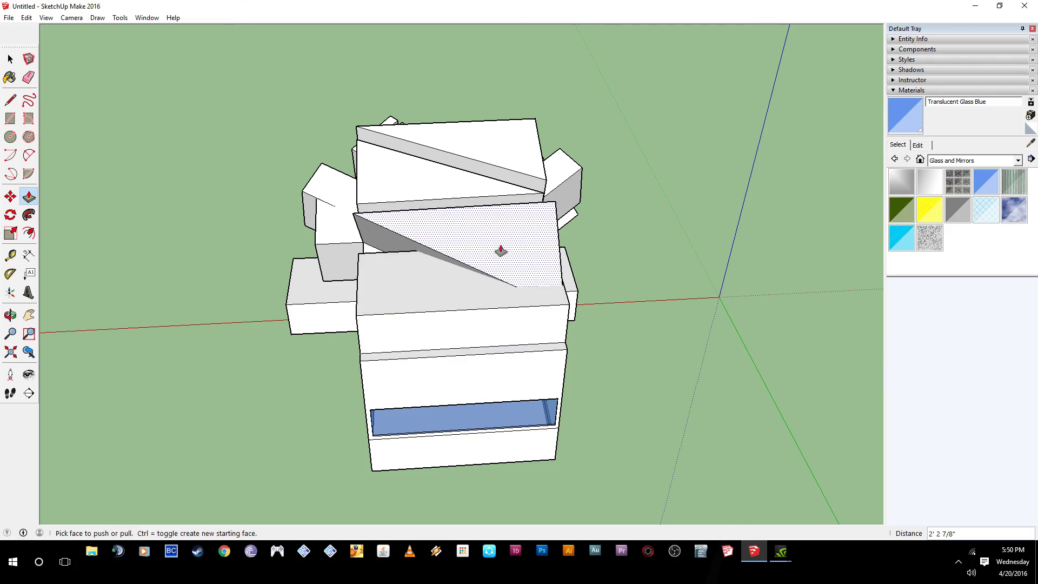
{"action": "middle_click_drag", "start_coordinate": [505, 218], "coordinate": [445, 264]}
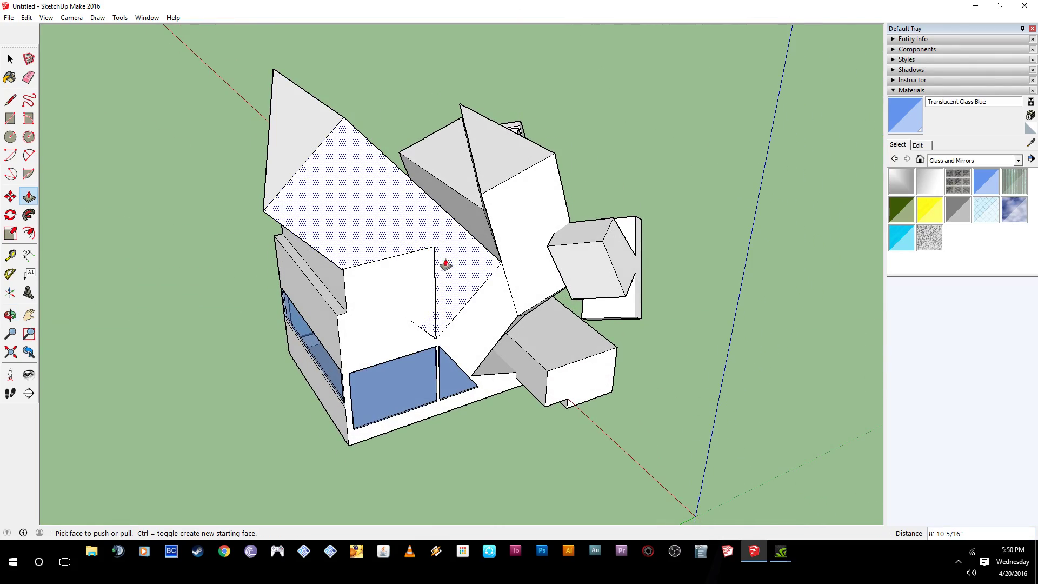
{"action": "middle_click_drag", "start_coordinate": [476, 296], "coordinate": [312, 310]}
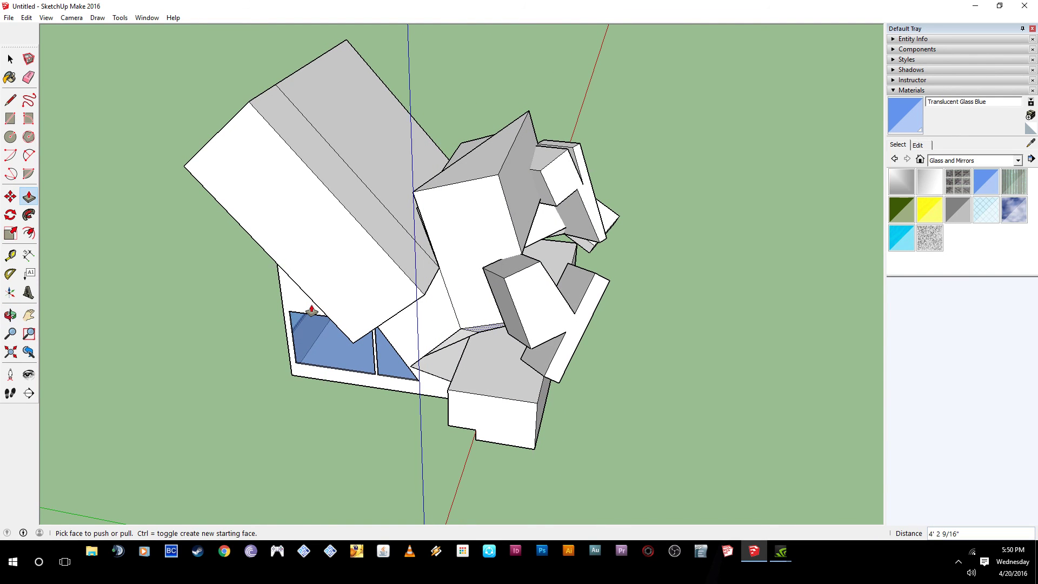